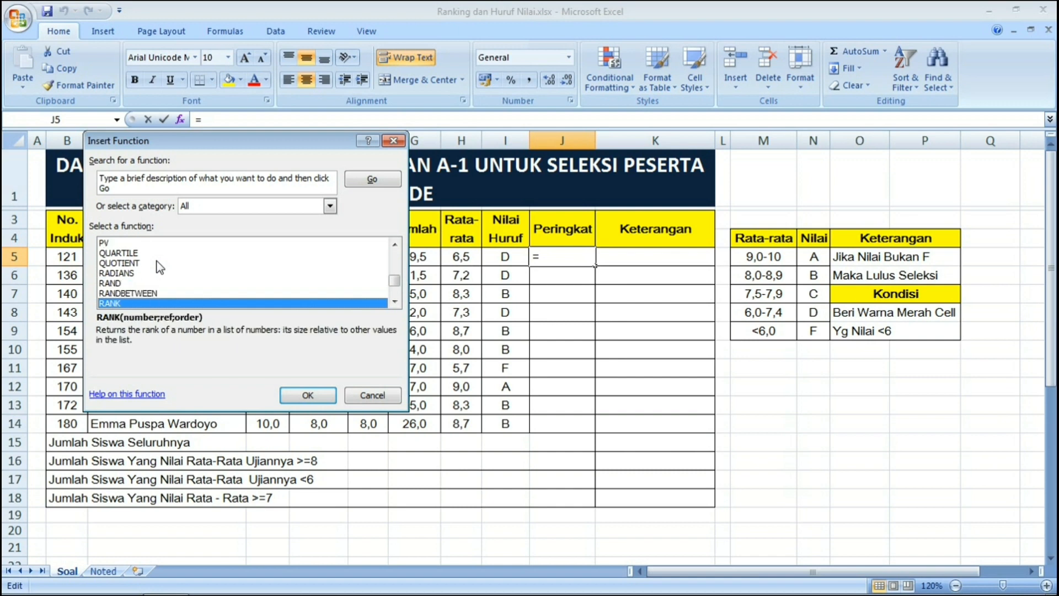
- Rank H5 within $H$5:$H$14 in J5 using the RANK function with order 0
key("Return")
type("H5")
key("Tab")
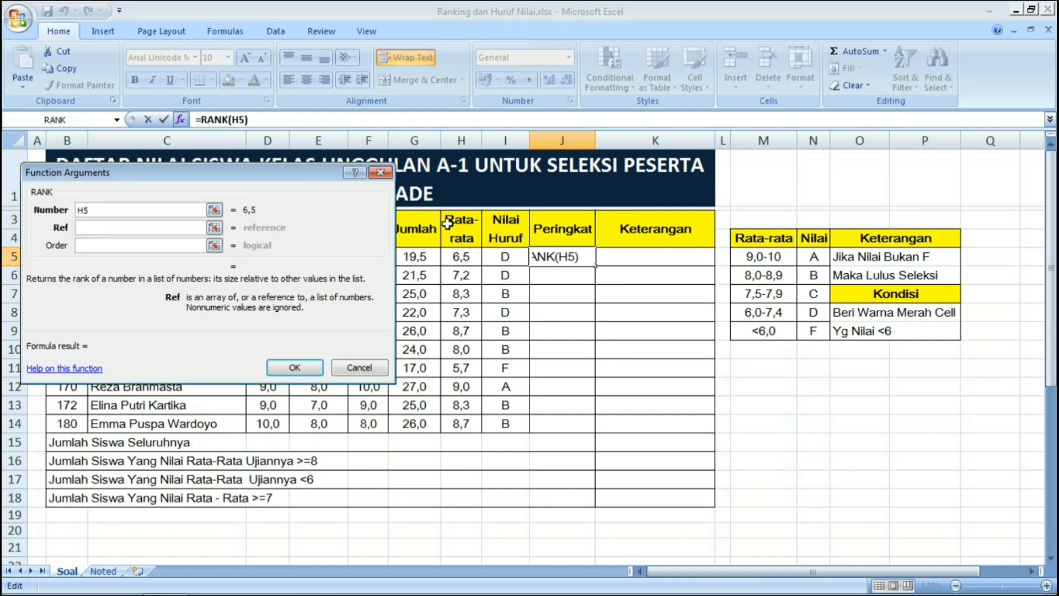
left_click_drag(461, 257, 464, 425)
key("F4")
key("Tab")
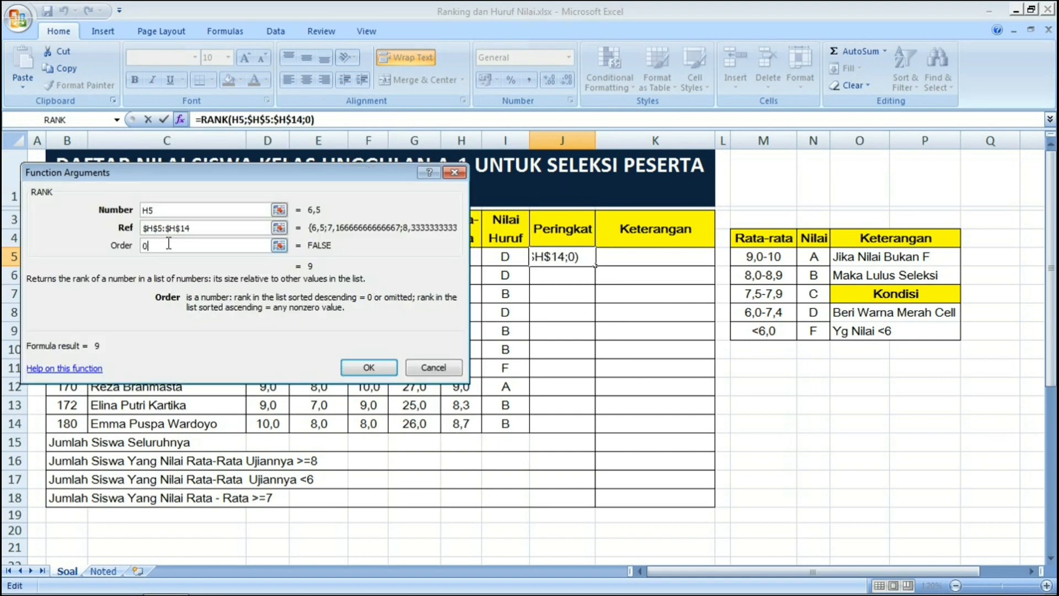
left_click(368, 367)
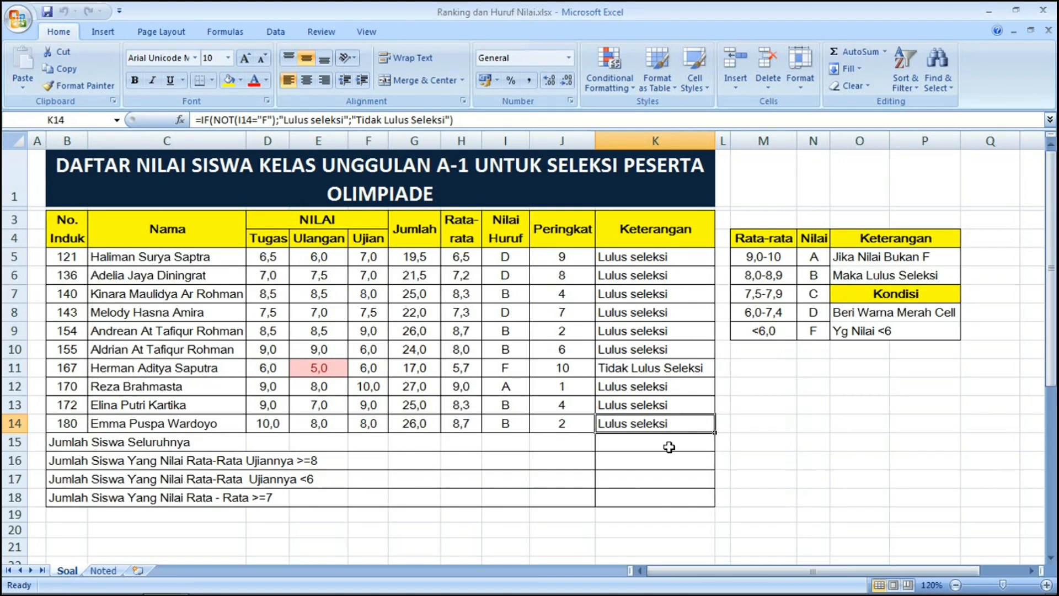
- Count the student numbers B5:B14 in K15 with COUNT and left-align K15:K18
left_click(669, 447)
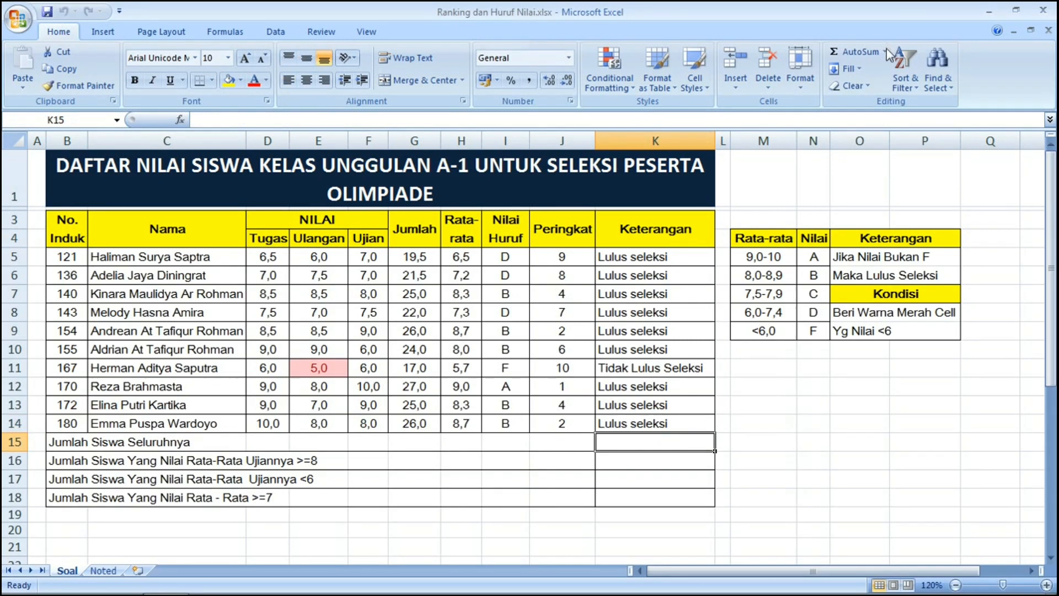
left_click(884, 52)
left_click(883, 103)
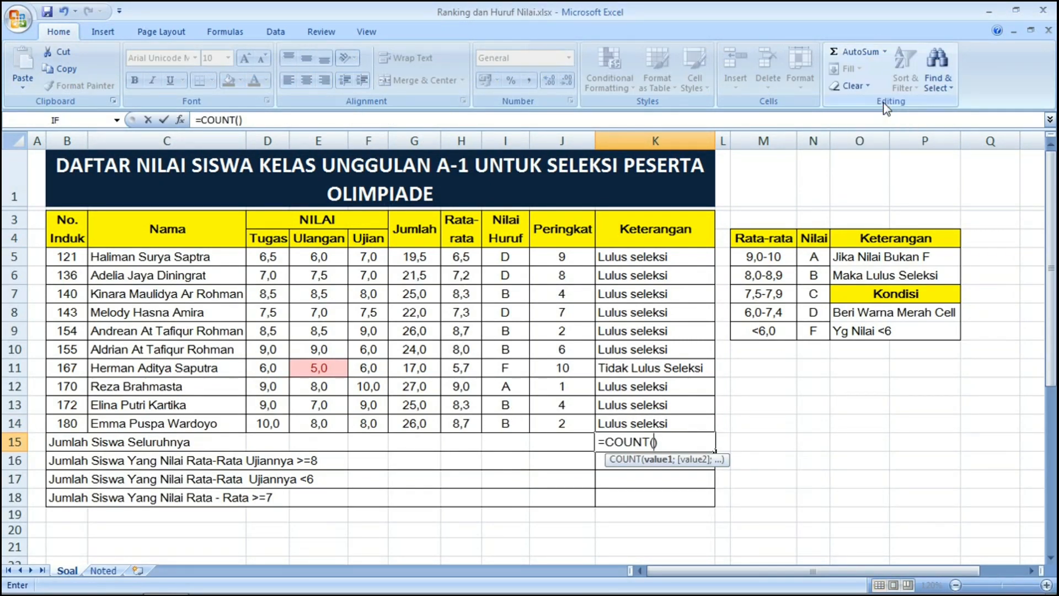
left_click_drag(66, 256, 91, 422)
key("Return")
left_click_drag(648, 442, 646, 491)
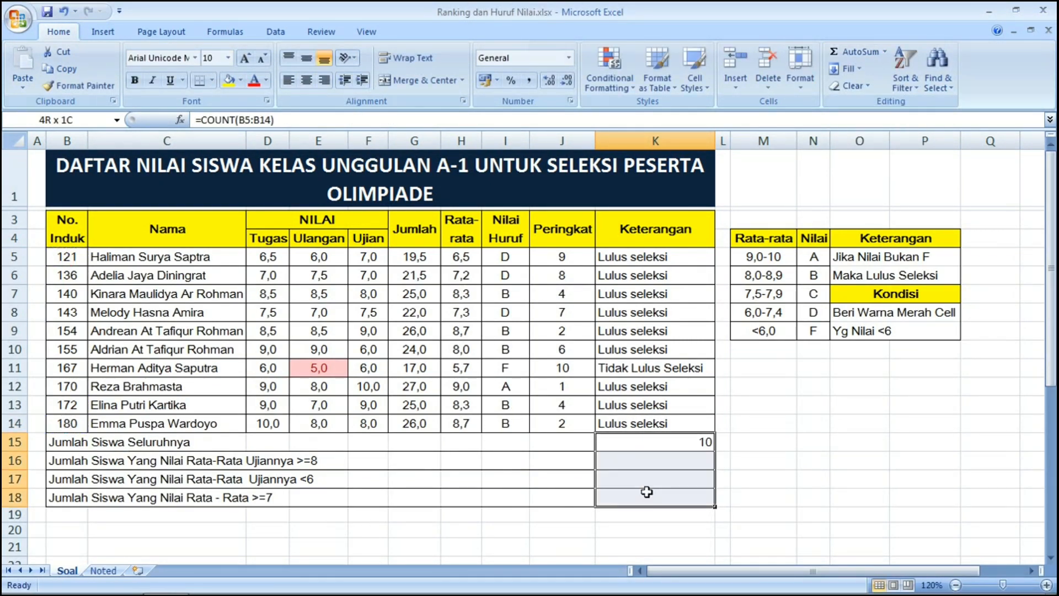
left_click(289, 80)
- Insert the COUNTIF function in K16 and move its arguments window clear of the score columns
left_click(618, 461)
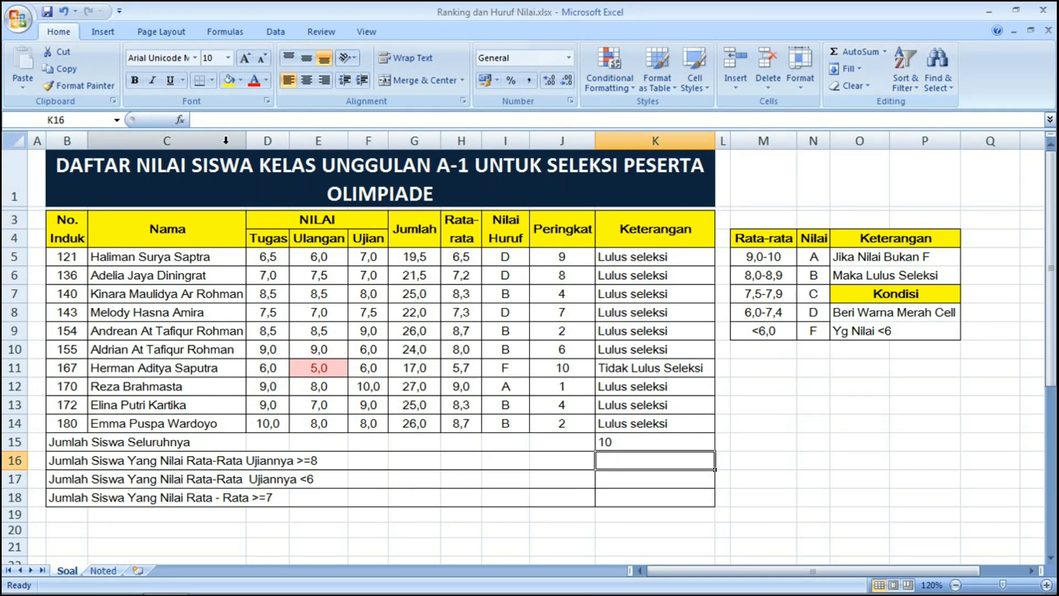
left_click(179, 120)
left_click(367, 382)
left_click(243, 401)
left_click_drag(224, 316, 170, 146)
left_click(119, 268)
type("countif")
key("Return")
left_click_drag(254, 181, 746, 187)
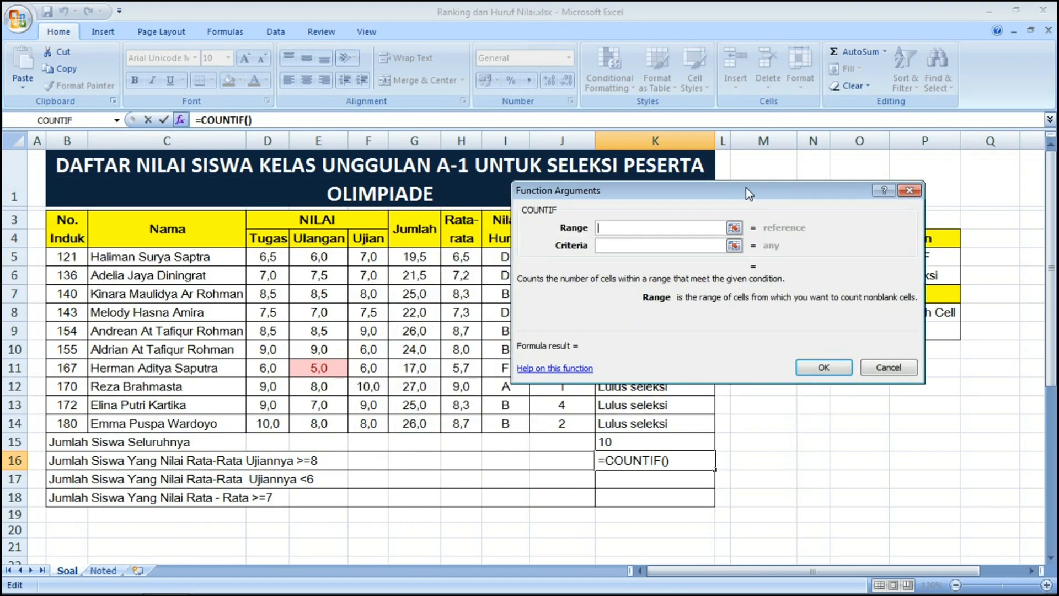
- Set the COUNTIF range to F5:F14 and its criteria to >=8, and enter the formula
left_click_drag(369, 257, 369, 423)
left_click(618, 245)
type(">=8")
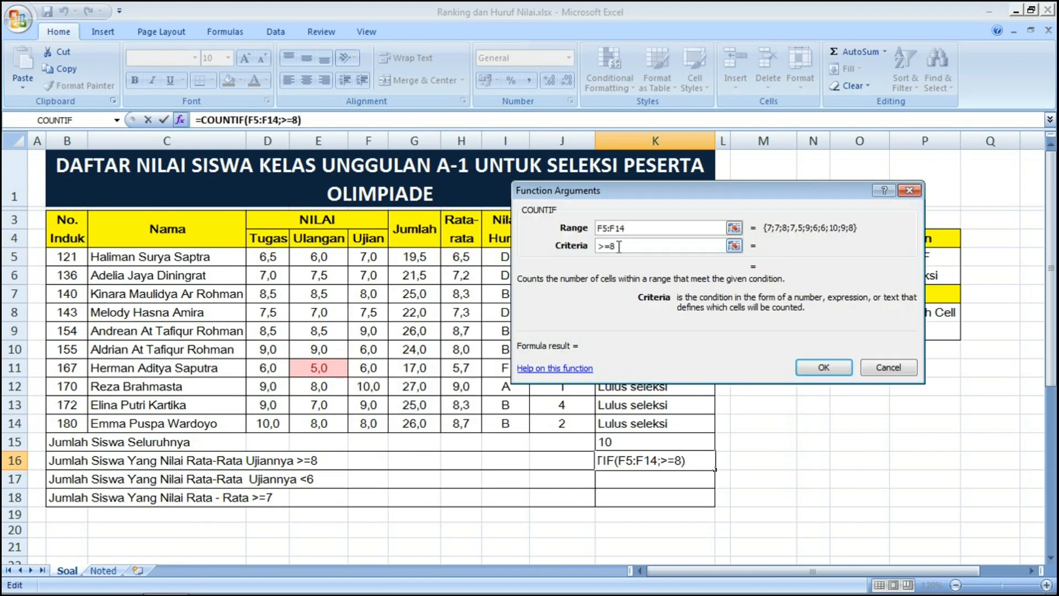
key("Return")
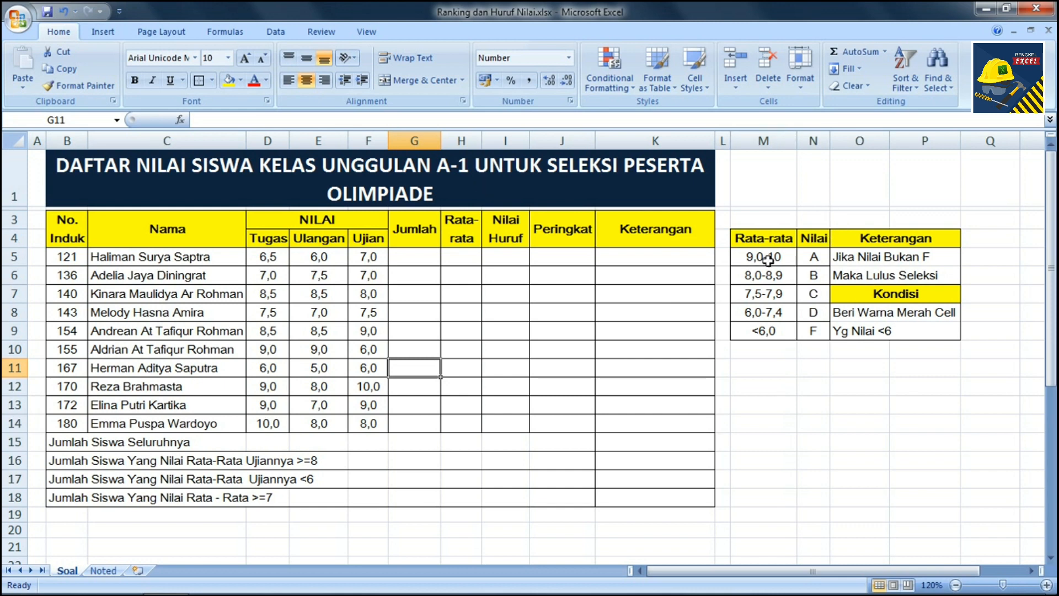
left_click(769, 253)
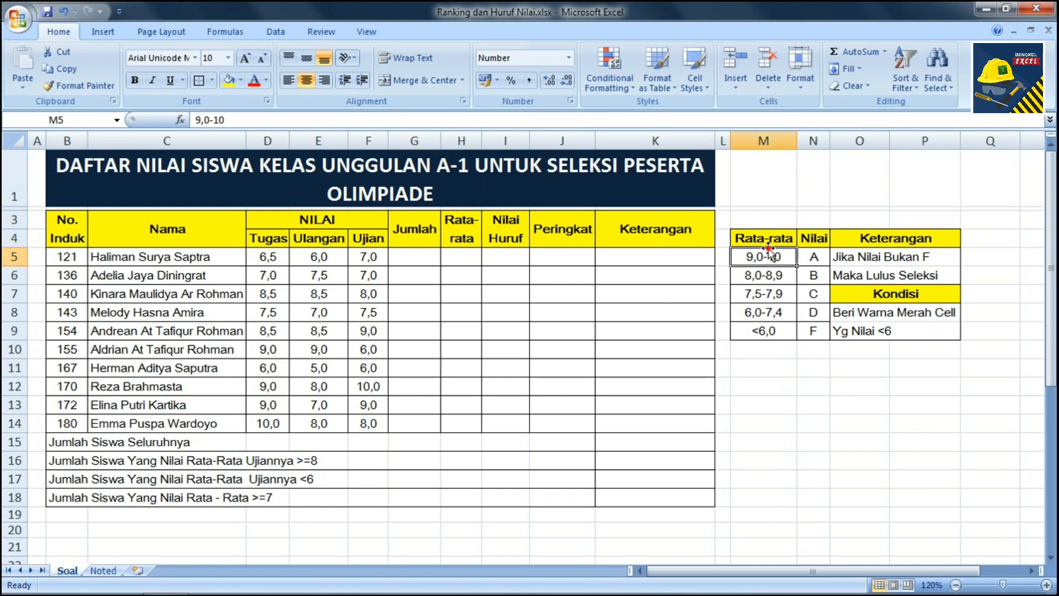
left_click(805, 253)
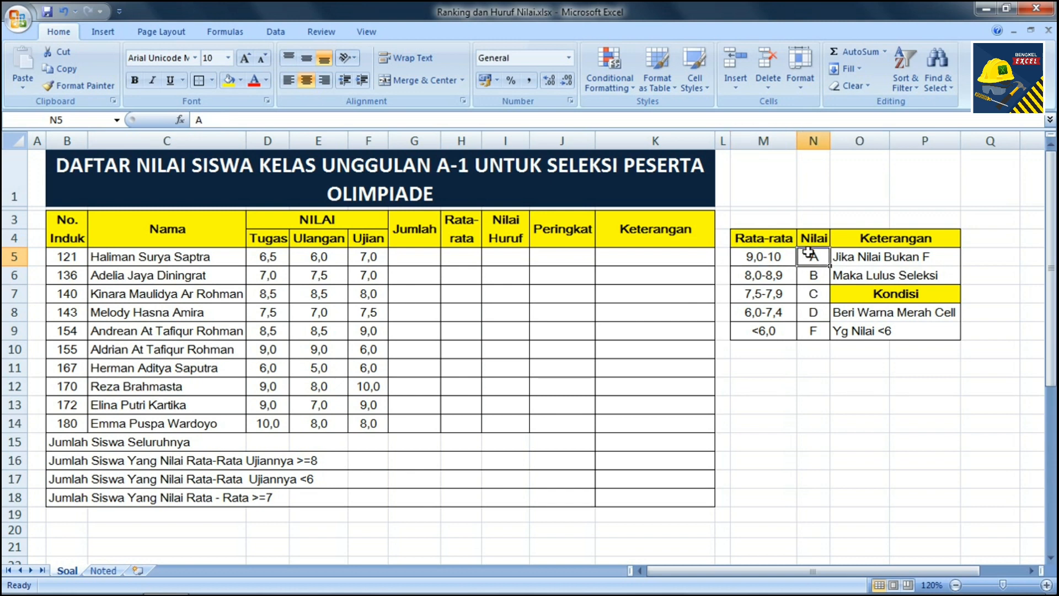
left_click(932, 253)
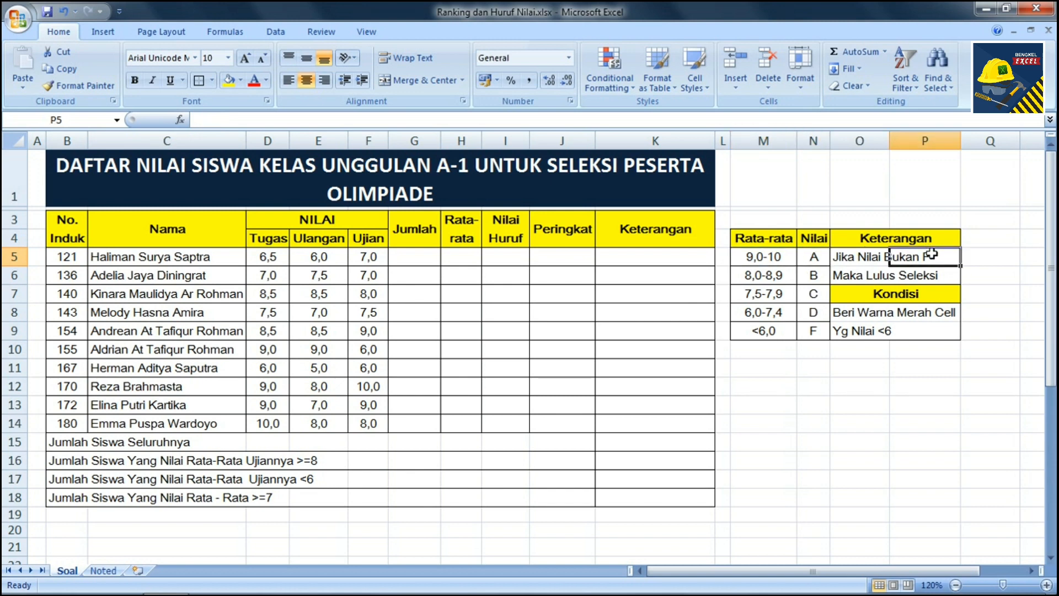
left_click(911, 311)
left_click(618, 452)
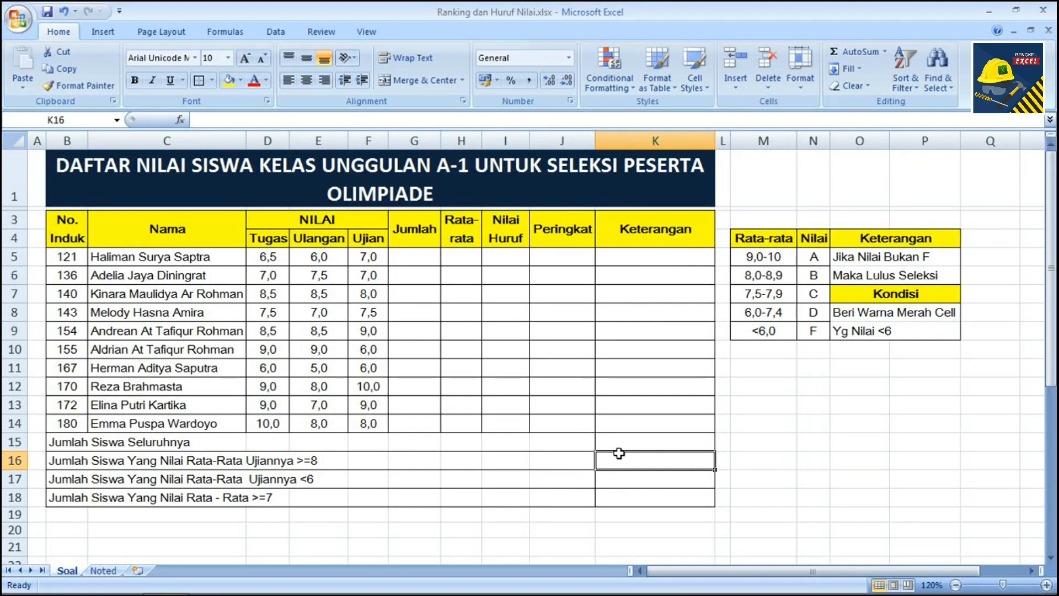
- Sum the first student's three scores D5:F5 in the Jumlah cell G5
left_click(418, 254)
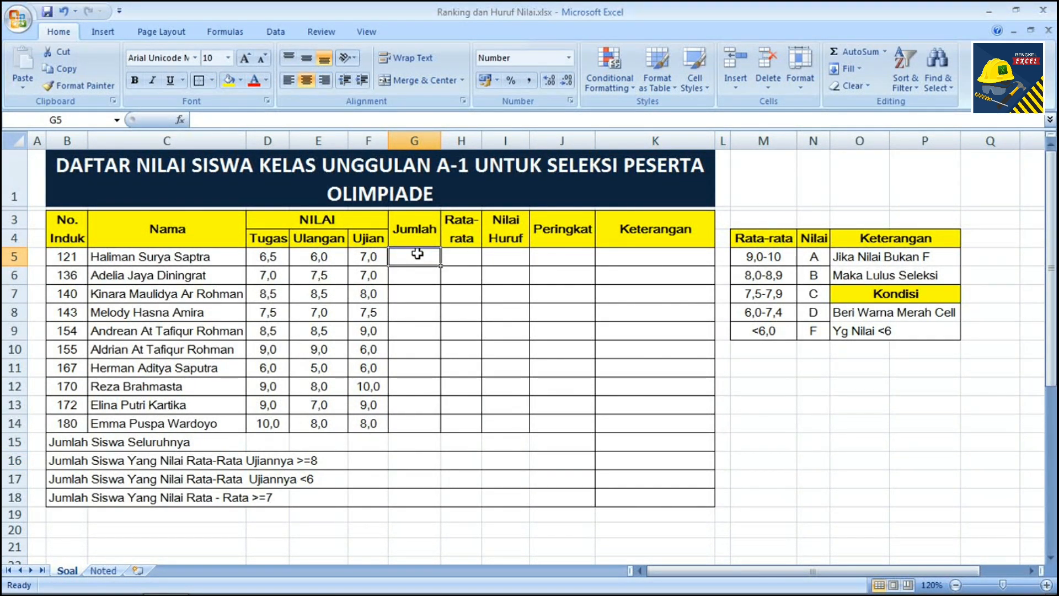
left_click(861, 52)
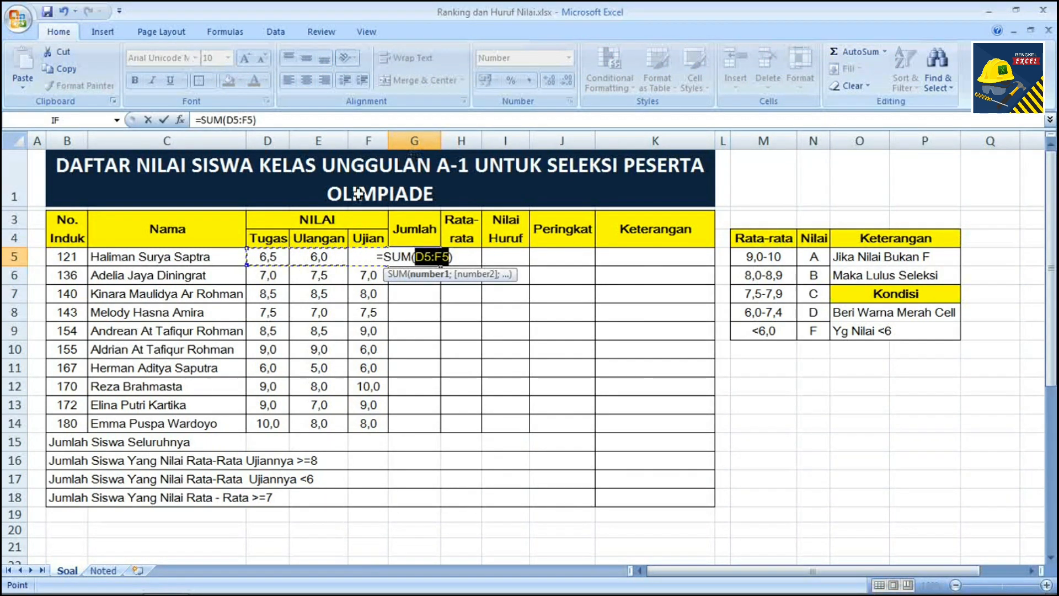
left_click_drag(268, 256, 366, 256)
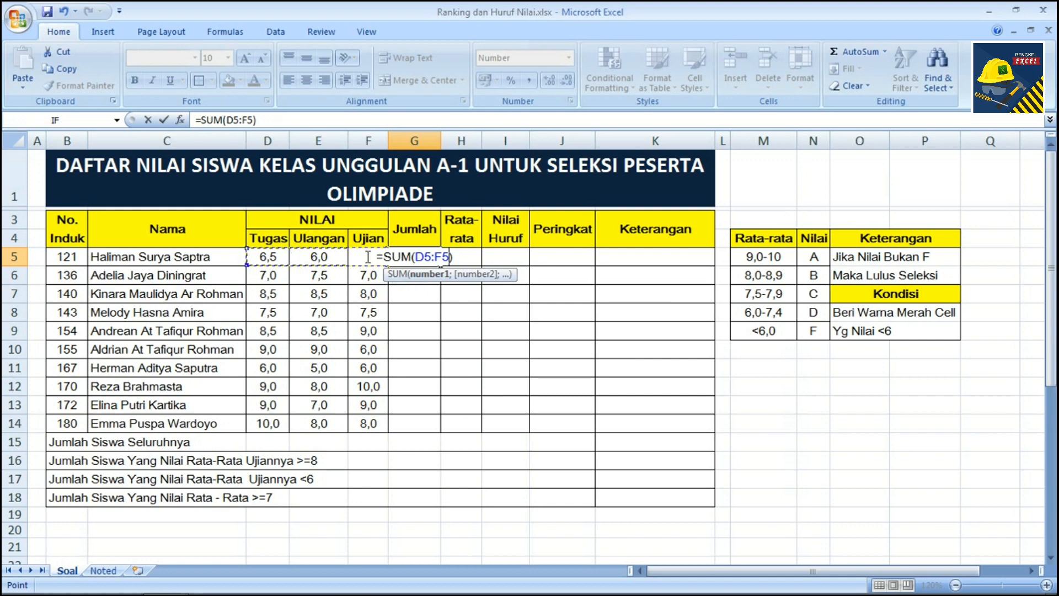
key("Return")
- Fill the Jumlah formula from G5 down to G14 and save the workbook
left_click(418, 258)
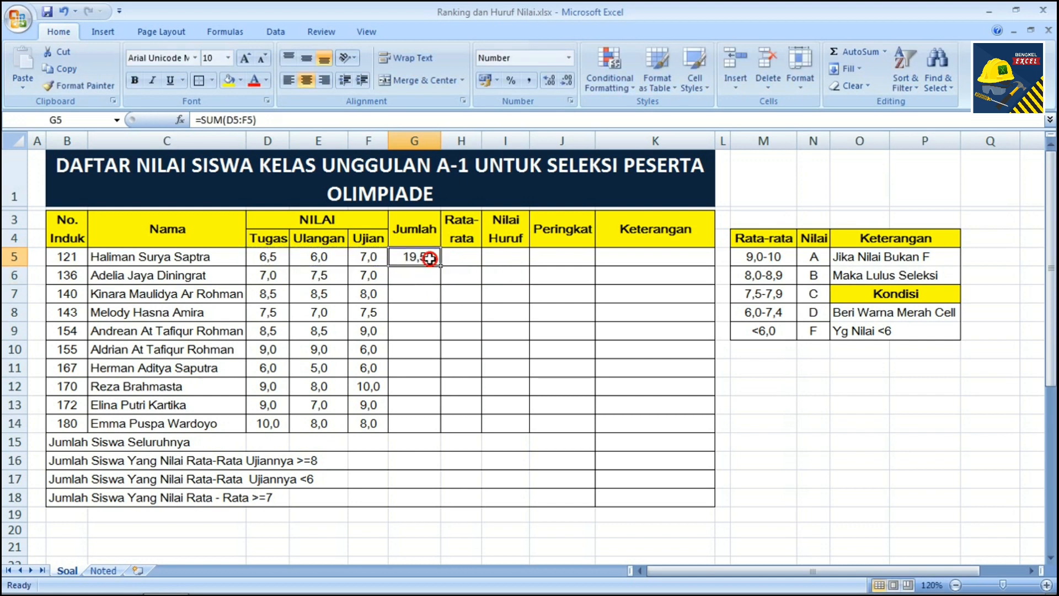
mouse_move(443, 265)
left_mouse_down()
mouse_move(437, 452)
mouse_move(446, 277)
mouse_move(434, 253)
left_mouse_up()
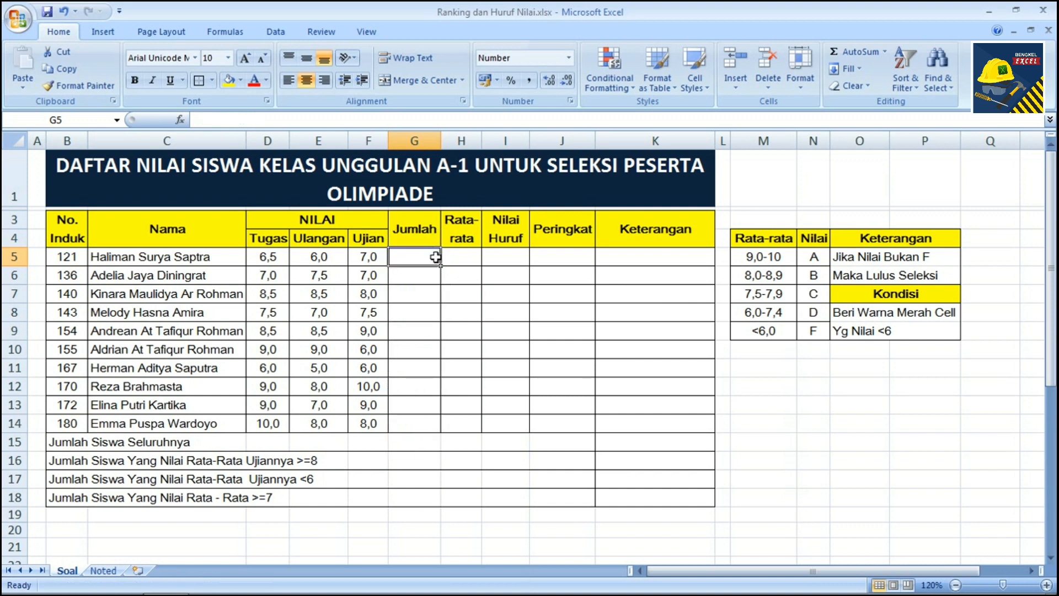
key("ctrl+z")
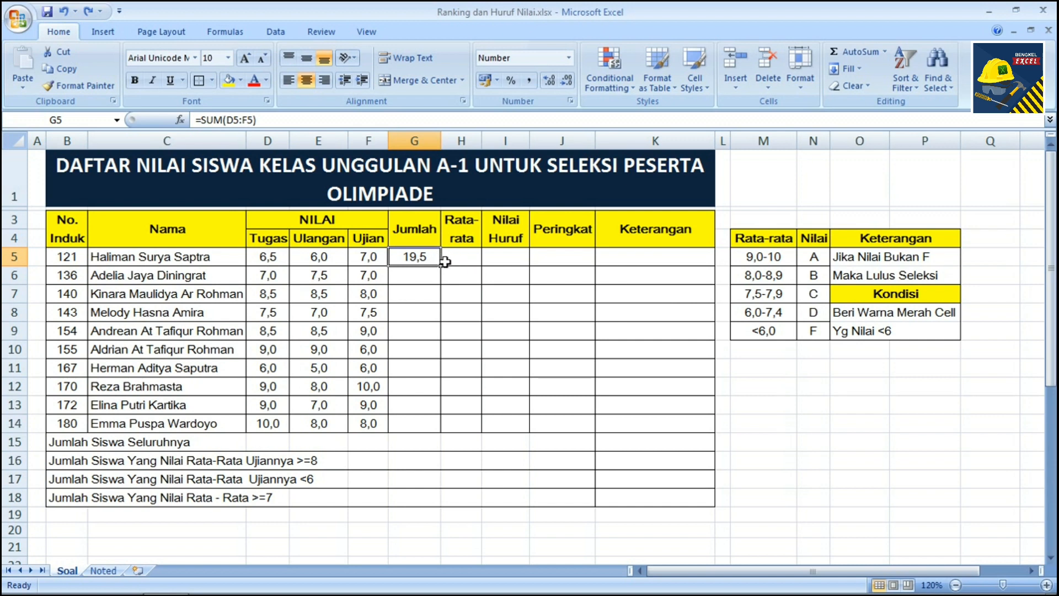
left_click_drag(440, 265, 449, 441)
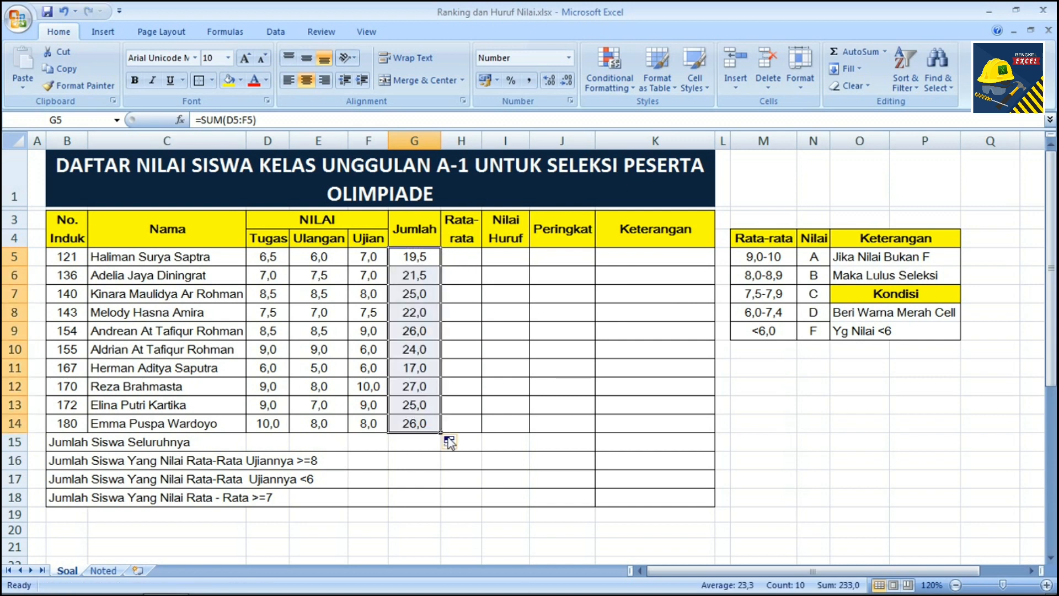
left_click(49, 11)
- Average the scores D5:F5 in the Rata-rata cell H5 and fill the formula down to H14
left_click(473, 255)
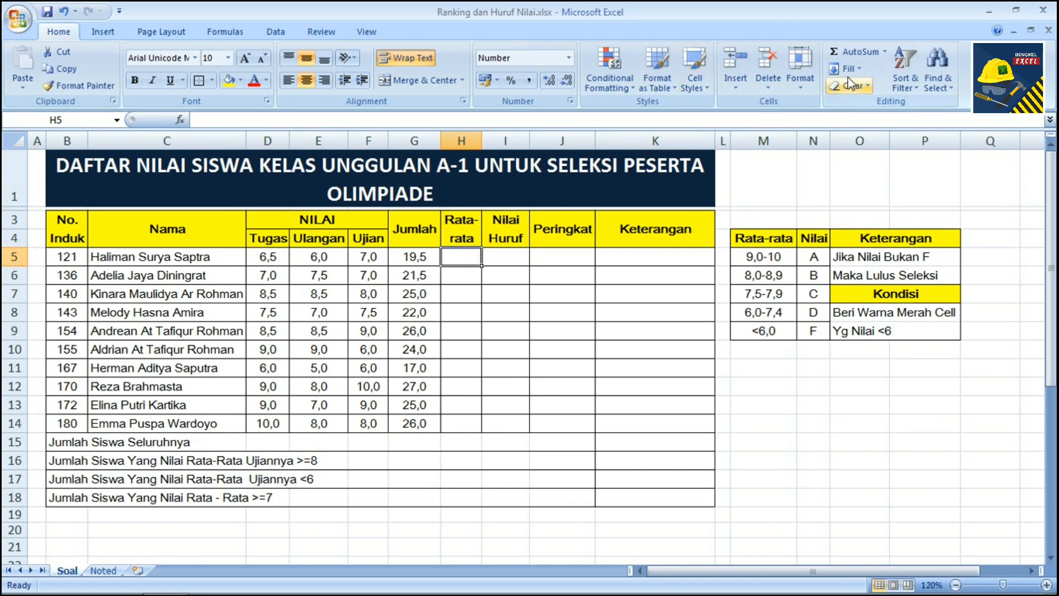
left_click(886, 52)
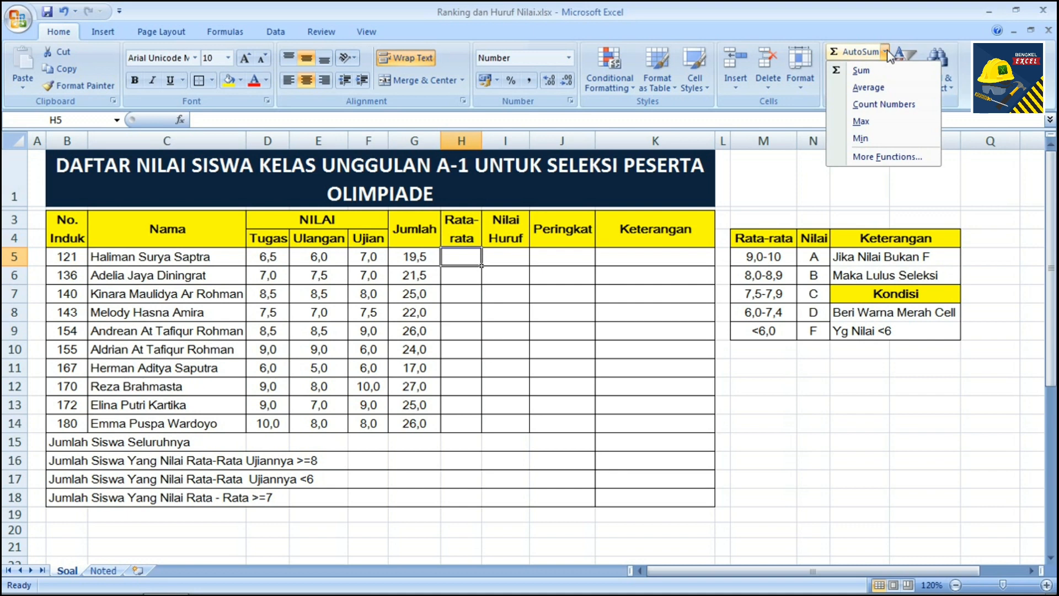
left_click(875, 92)
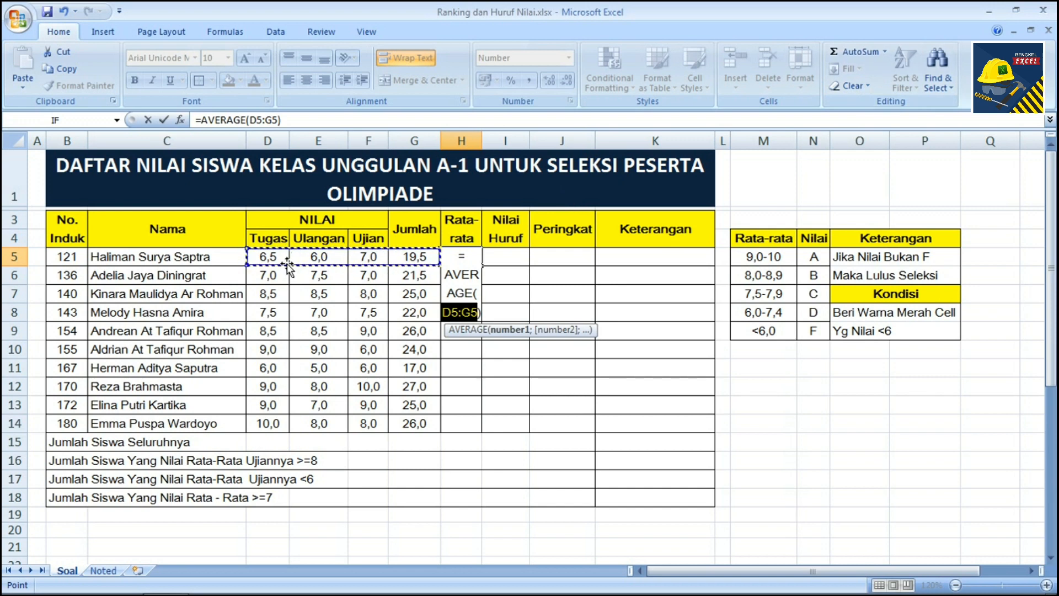
left_click_drag(259, 258, 361, 255)
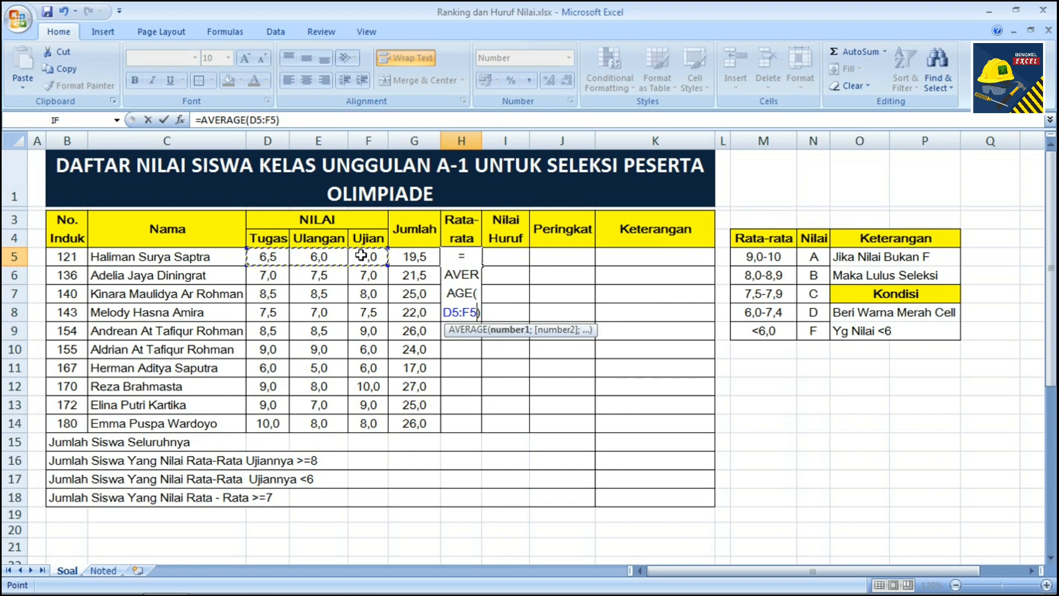
key("Return")
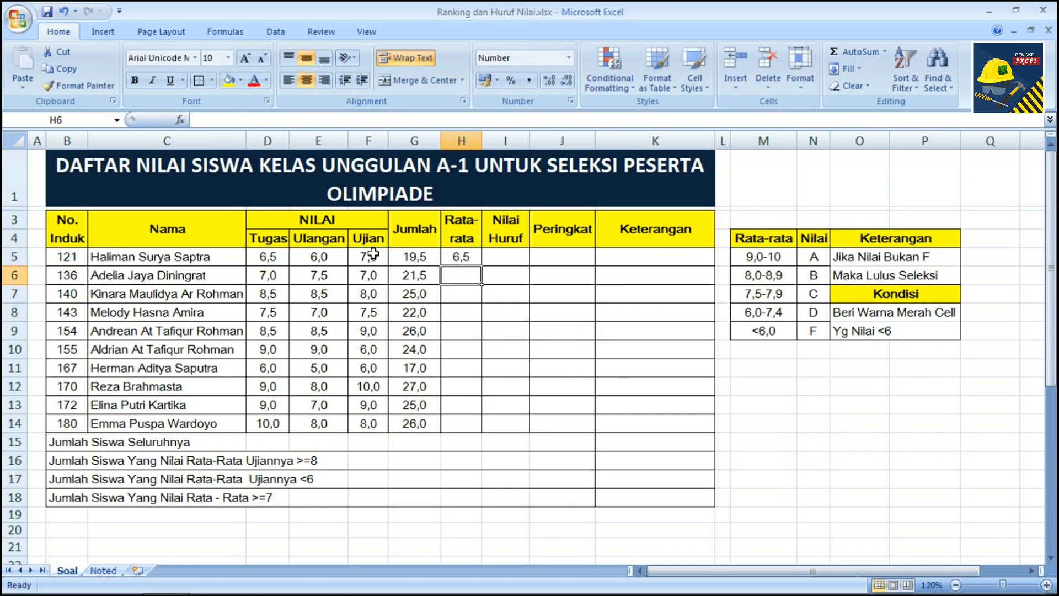
left_click(457, 259)
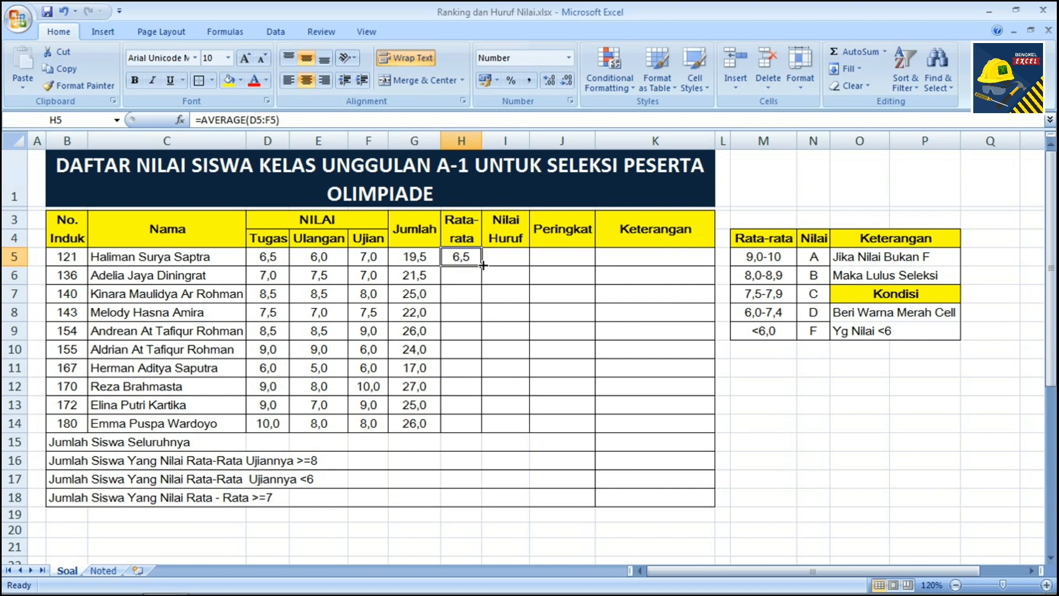
left_click_drag(482, 266, 478, 434)
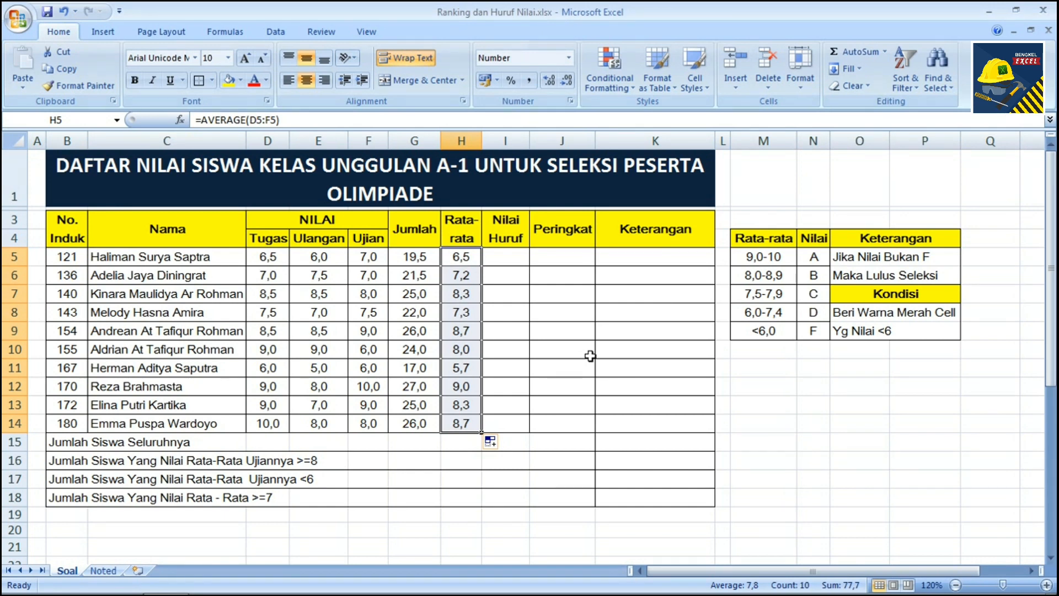
- Examine the average ranges and their matching letter grades in the reference table in columns M and N
left_click(777, 263)
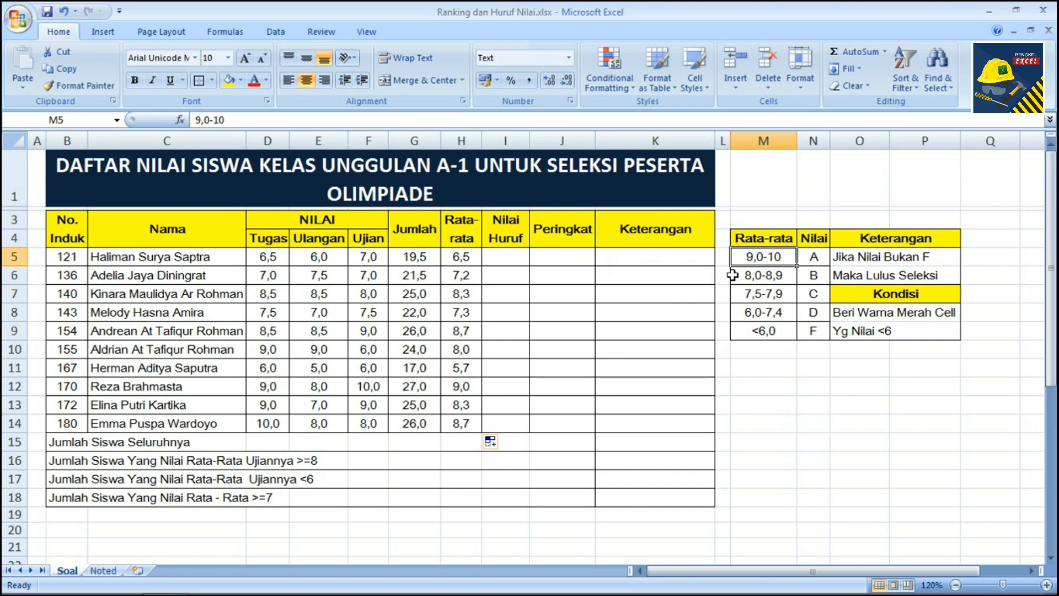
left_click(809, 259)
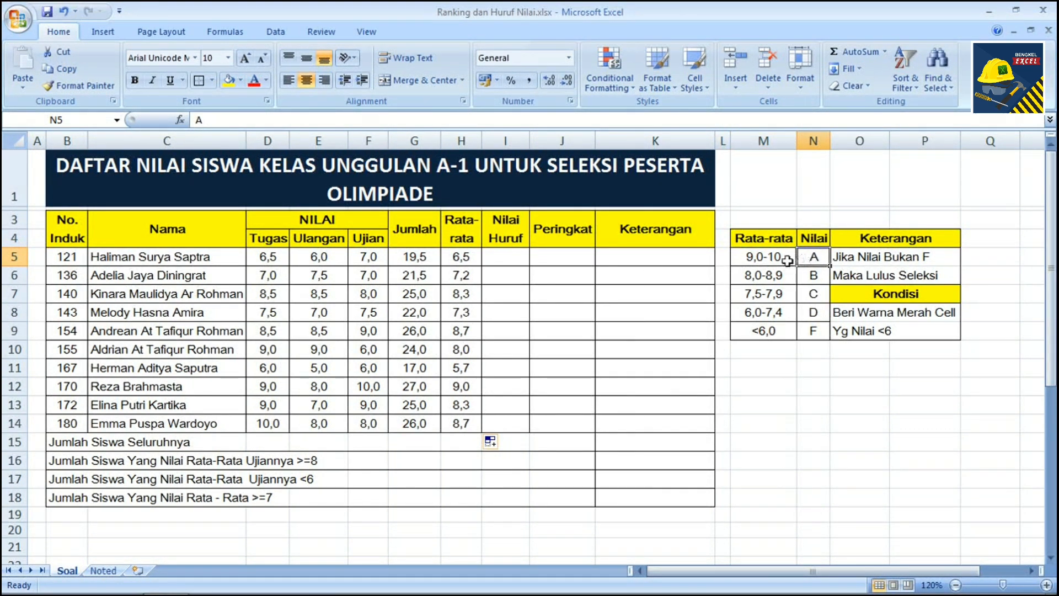
key("Down")
key("Down")
key("Down")
key("Up")
key("Up")
key("Up")
key("Down")
key("Down")
key("Down")
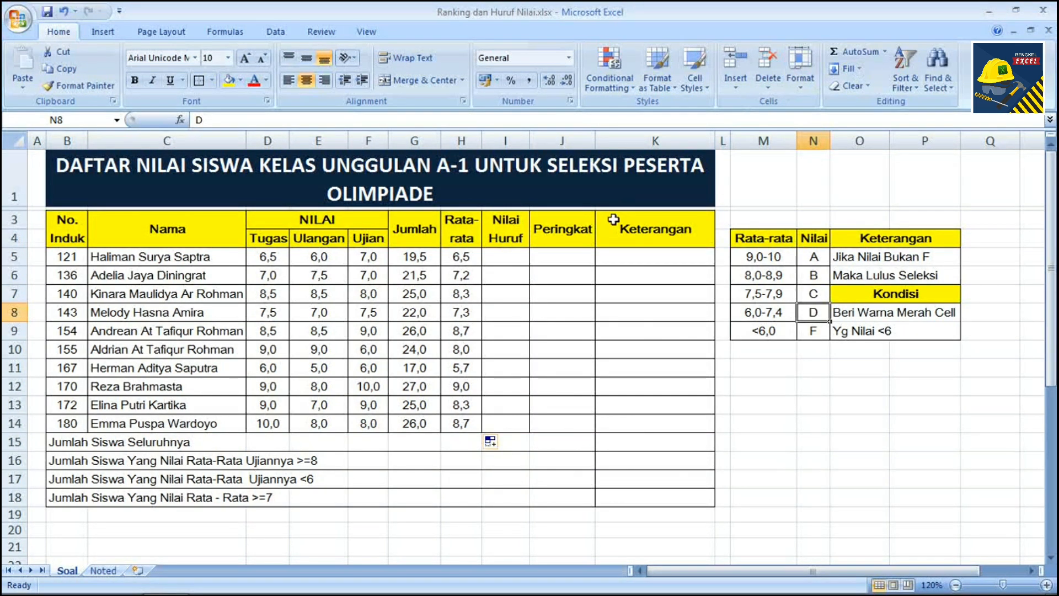
- Start inserting a function in the first student's Nilai Huruf cell I5, moving the function chooser clear of the average in H5
left_click(516, 254)
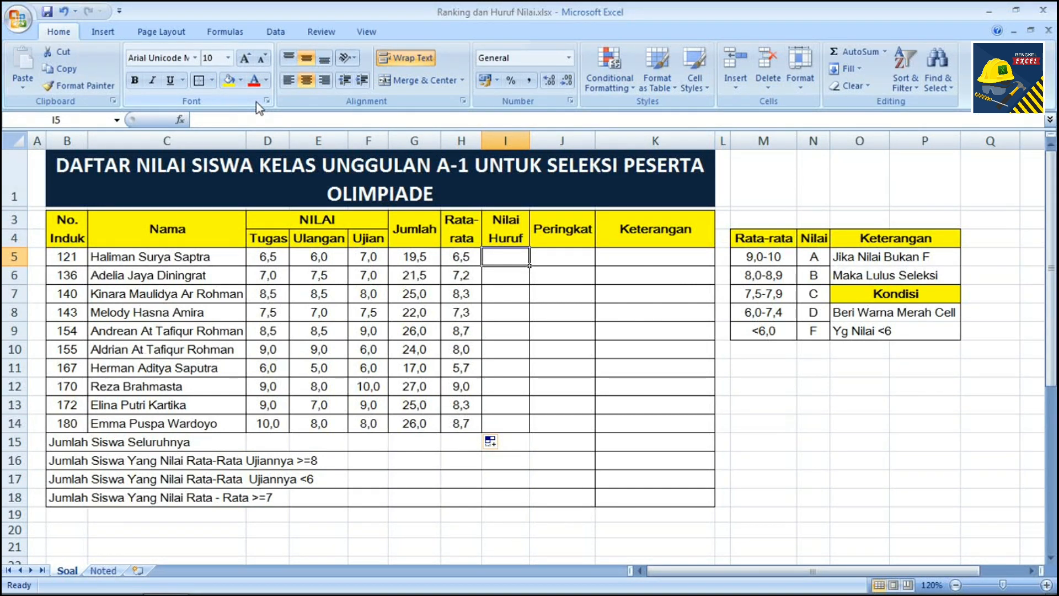
left_click(180, 124)
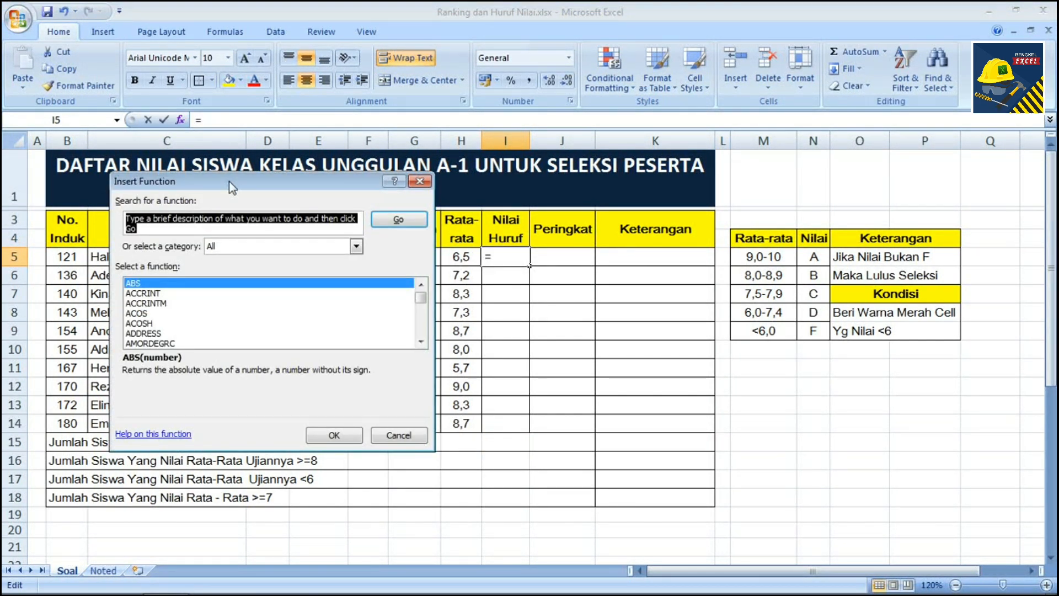
left_click_drag(230, 181, 197, 220)
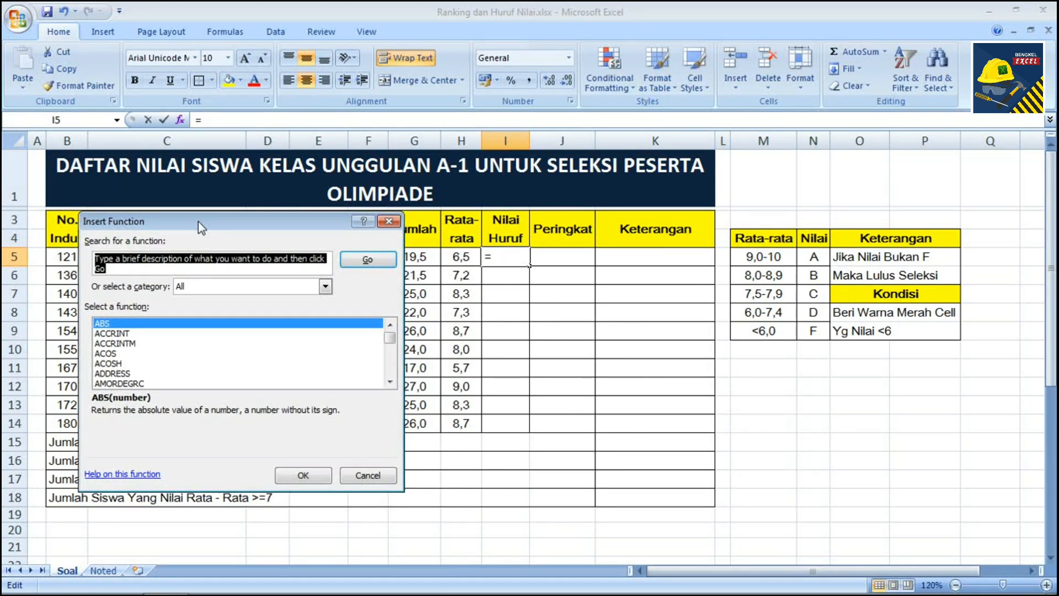
left_click(200, 287)
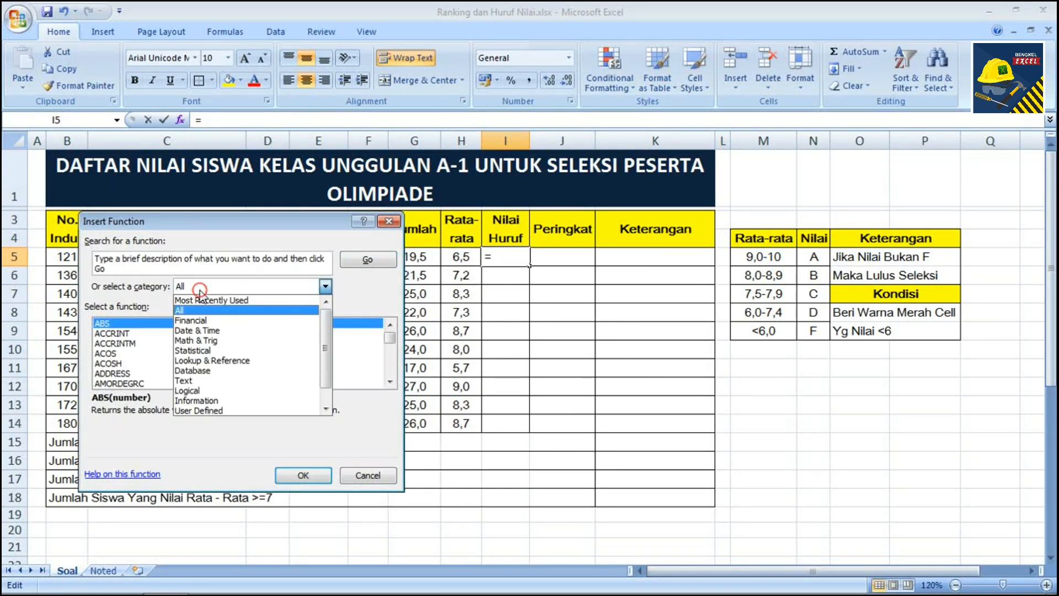
left_click(194, 307)
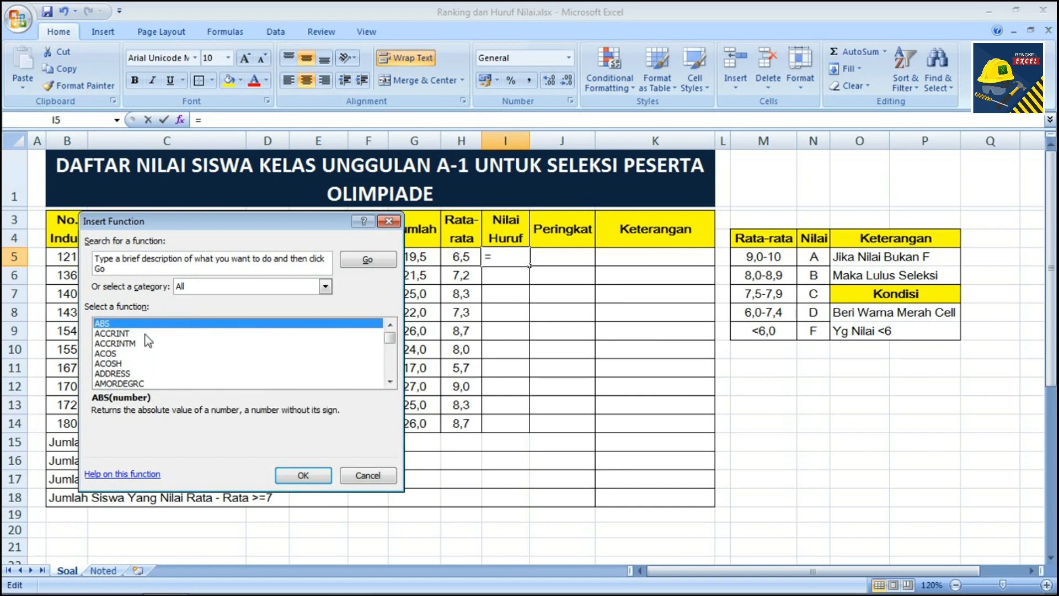
left_click(217, 288)
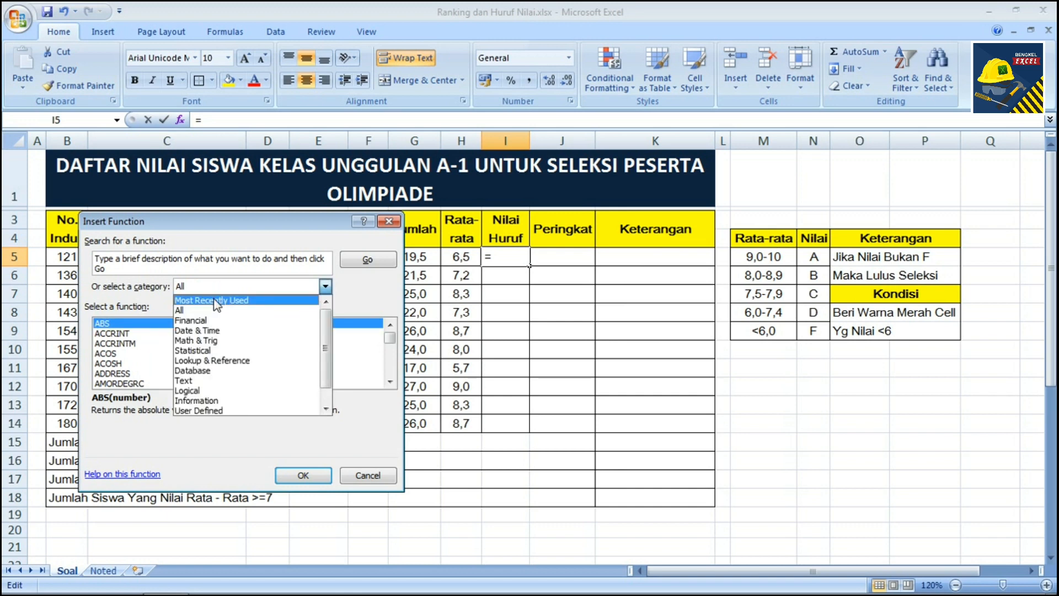
left_click(207, 301)
left_click(107, 353)
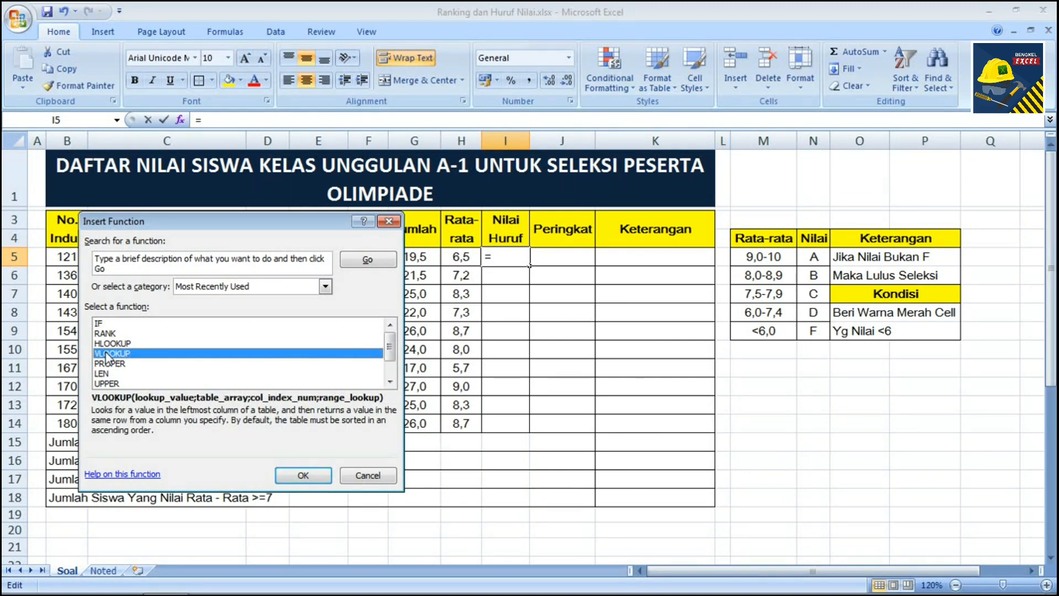
key("Up")
key("Up")
key("Up")
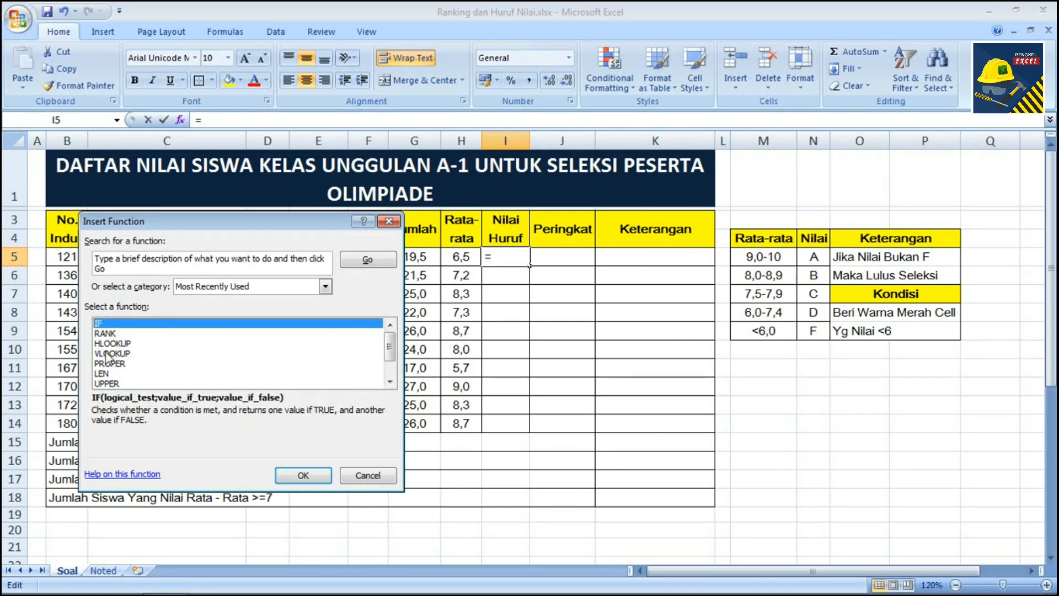
left_click(246, 284)
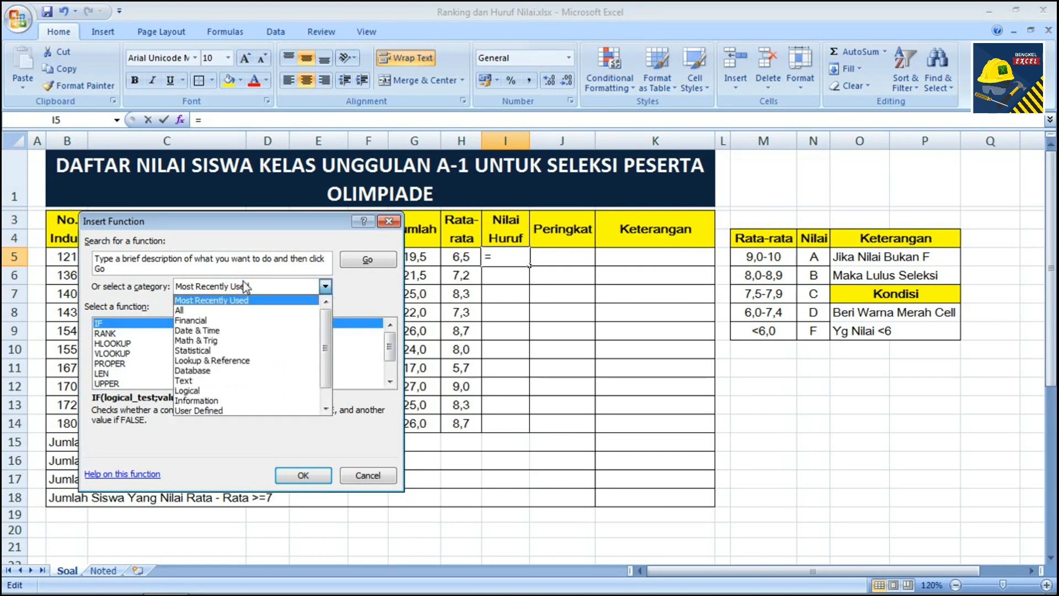
left_click(226, 311)
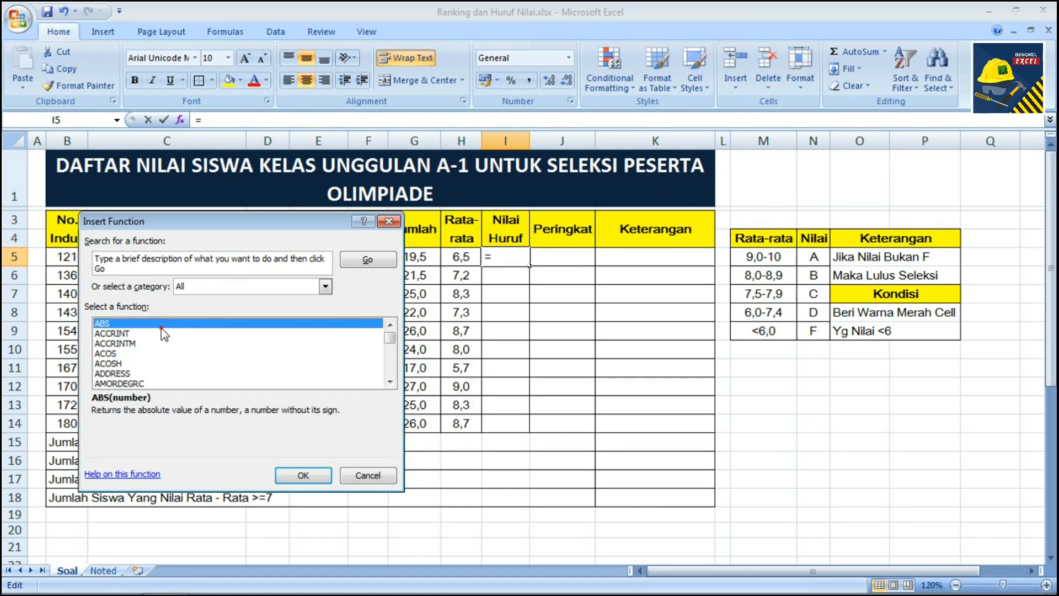
- Choose the IF function for I5 and place its arguments dialog clear of the Rata-rata column
key("i")
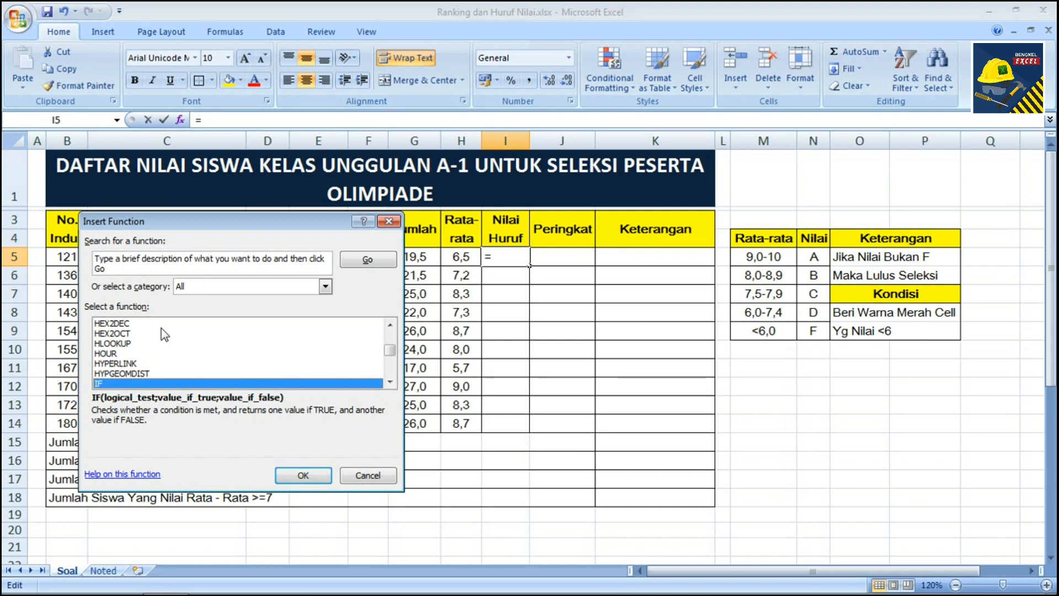
key("Return")
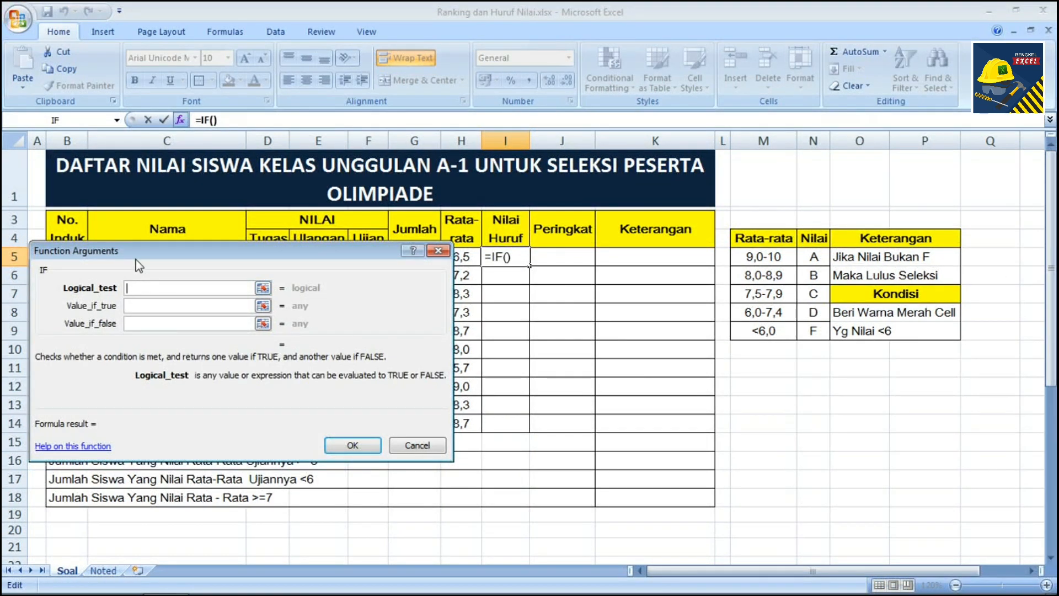
left_click_drag(138, 259, 166, 197)
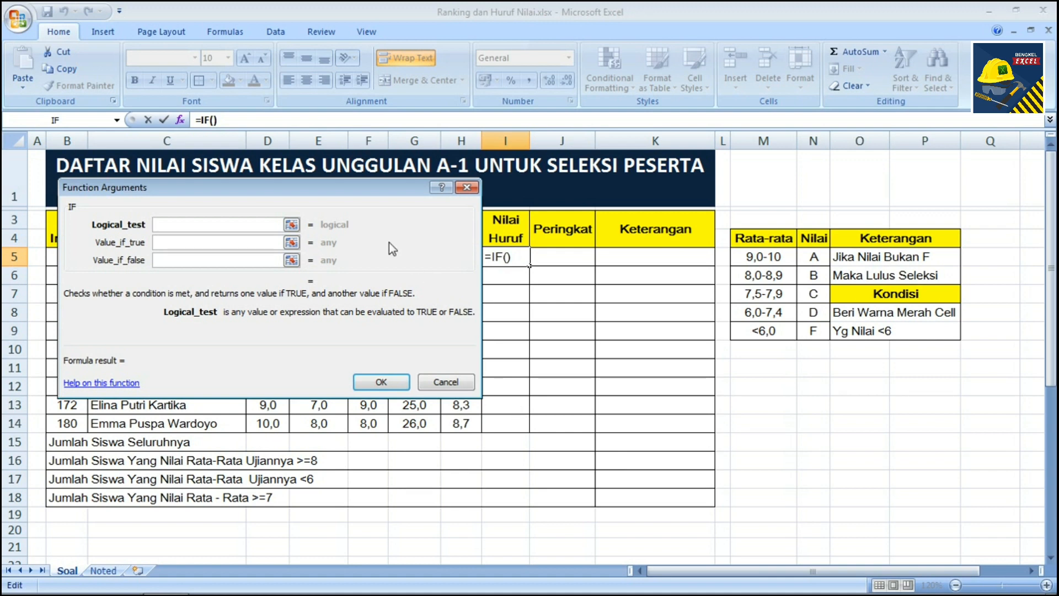
left_click_drag(329, 193, 313, 189)
mouse_move(302, 194)
left_mouse_down()
mouse_move(286, 191)
mouse_move(283, 219)
mouse_move(266, 214)
mouse_move(282, 197)
left_mouse_up()
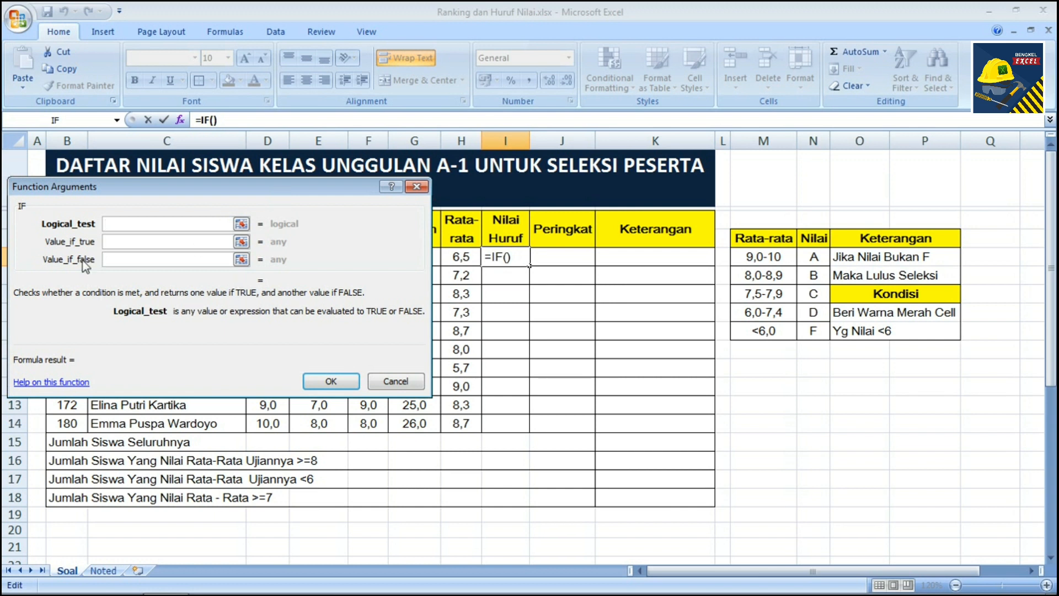
- Set the IF condition in I5 to H5>=9 and the value if true to "A"
left_click(466, 257)
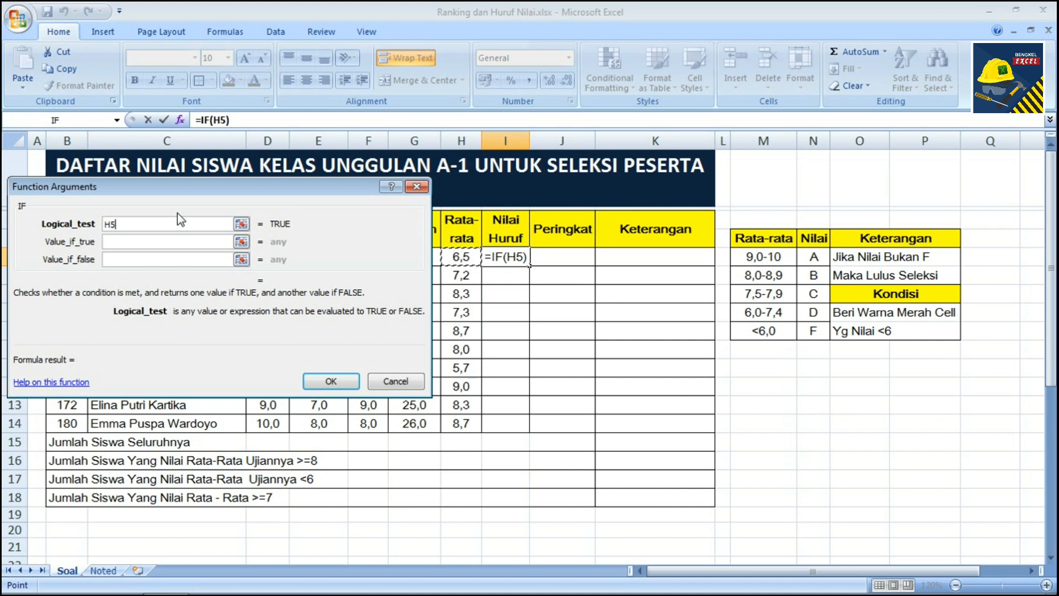
type(">")
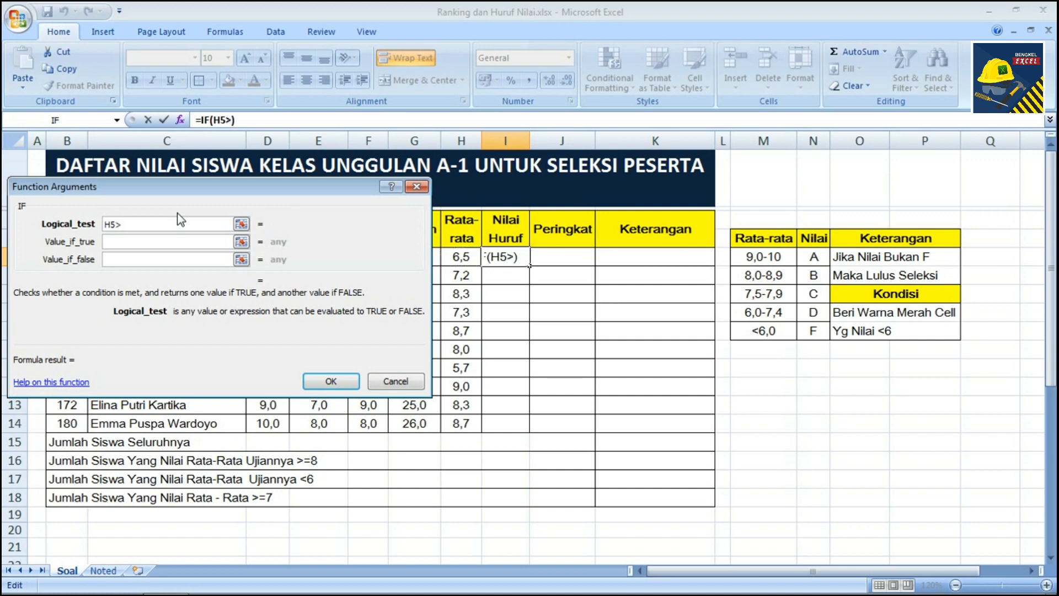
type("=9")
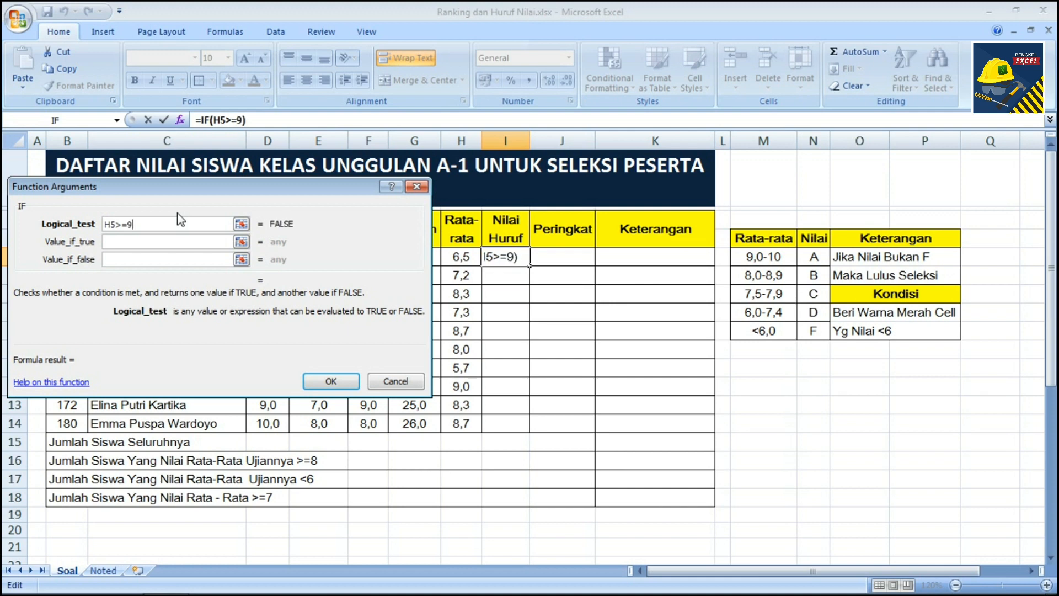
left_click(150, 242)
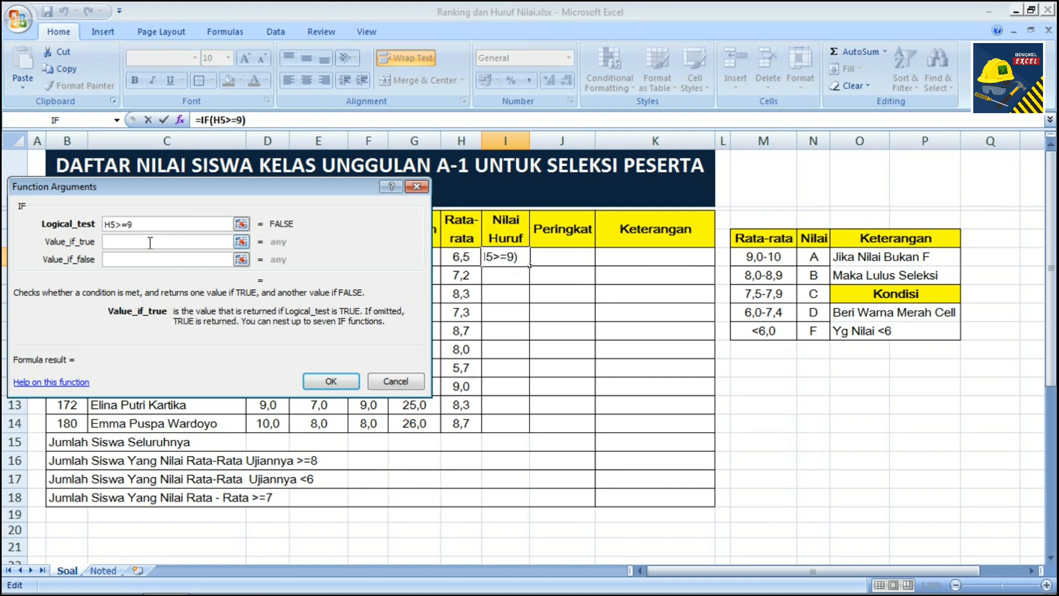
type("A")
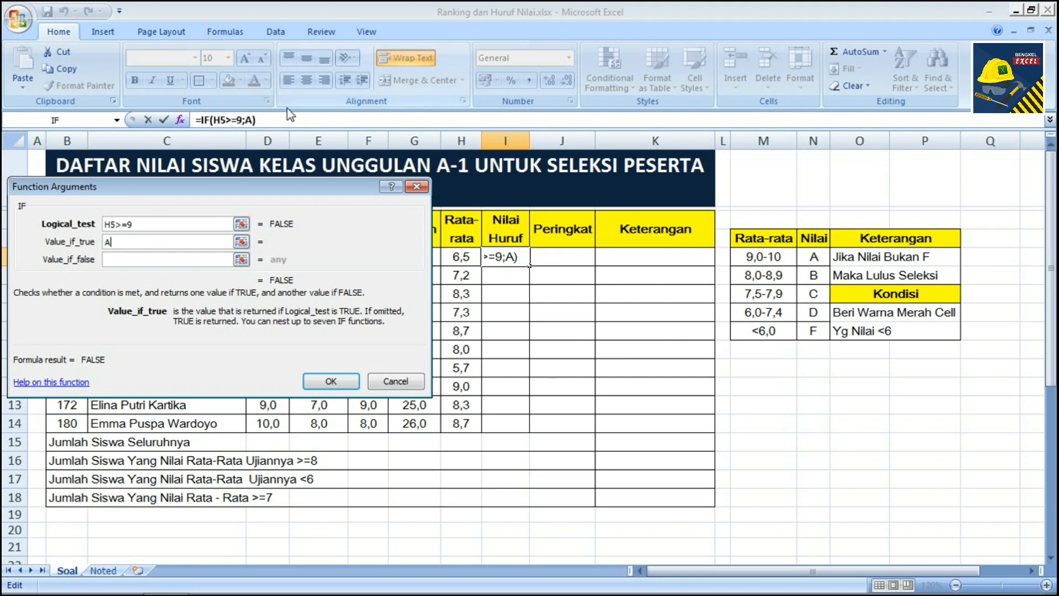
left_click(120, 256)
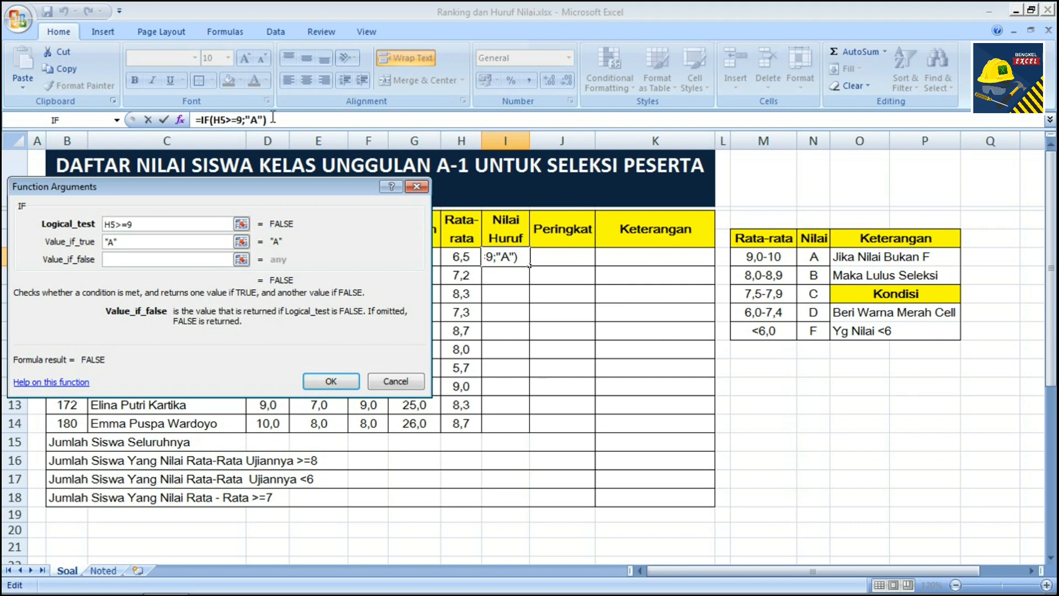
- Copy the IF(H5>=9;"A" part of the I5 formula and paste it after a semicolon as the value if false
left_click(202, 120)
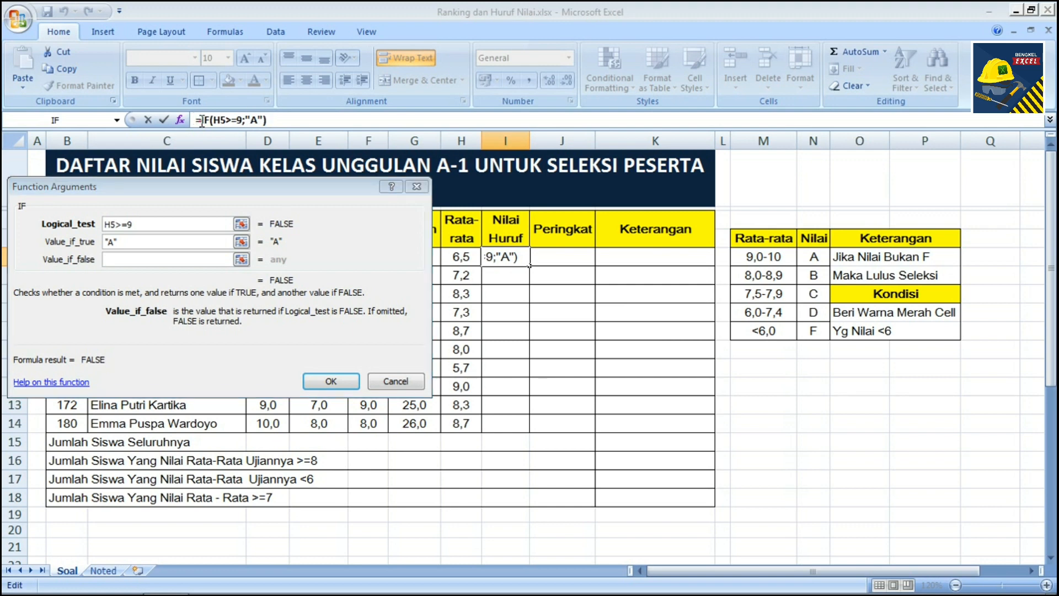
left_click_drag(202, 120, 268, 120)
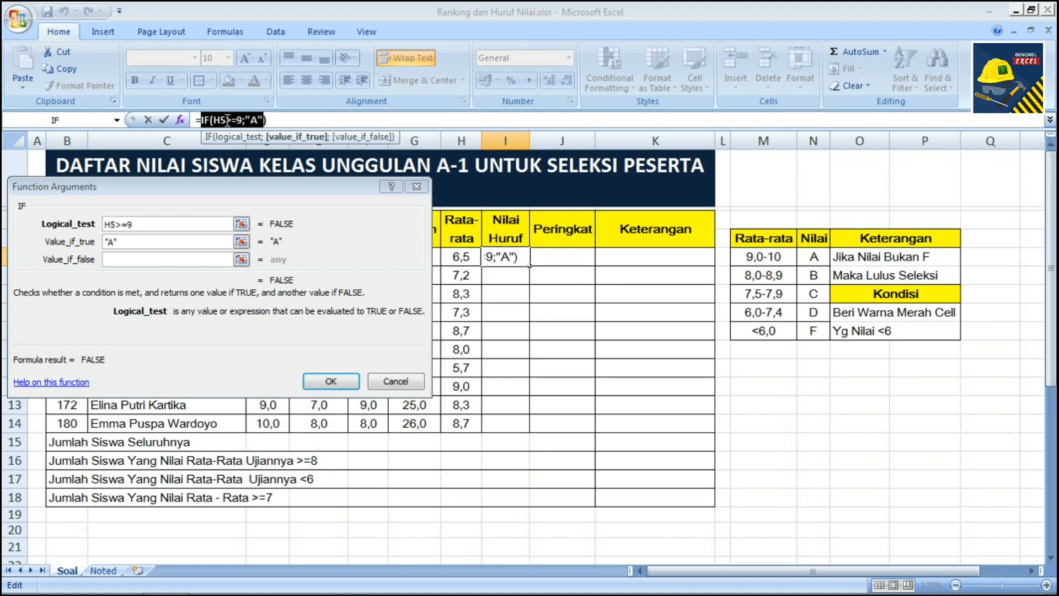
right_click(227, 120)
left_click(246, 141)
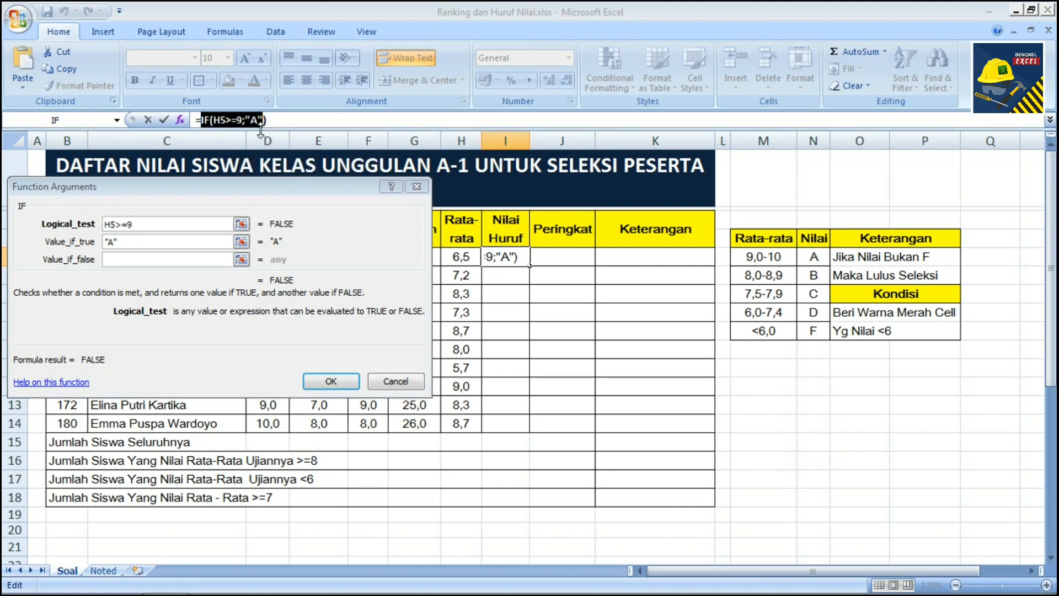
left_click(265, 120)
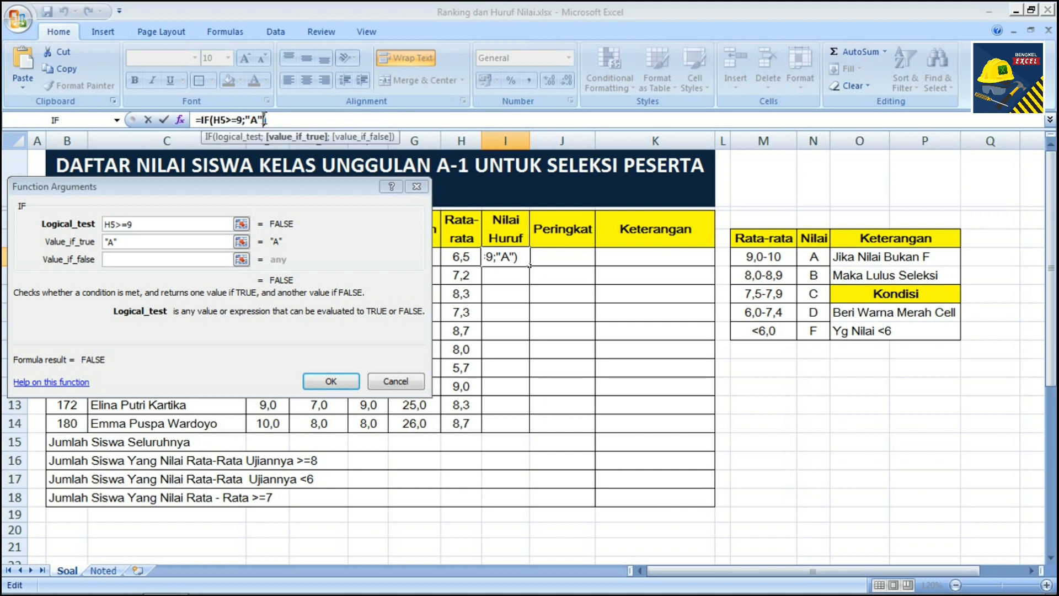
type(";")
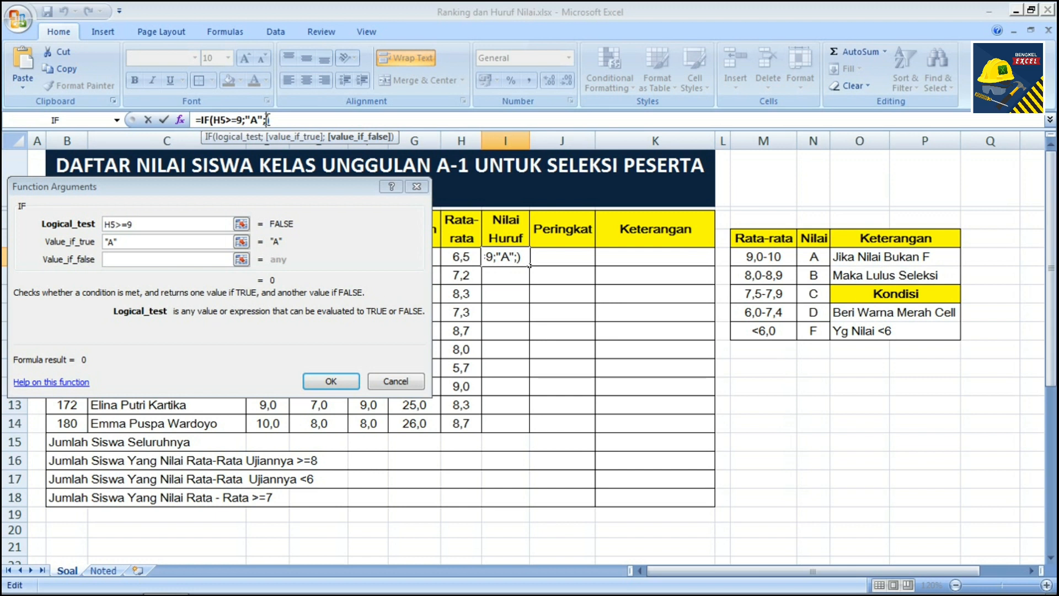
right_click(267, 119)
left_click(302, 162)
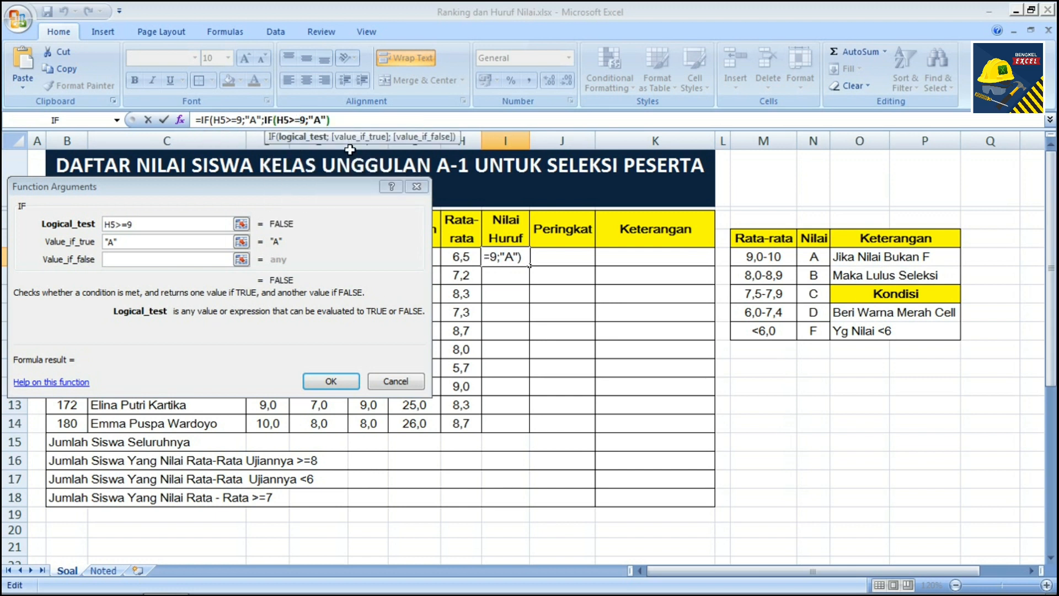
- Change the second, nested IF in the I5 formula to the condition H5>=8 with the result "B"
key("Delete")
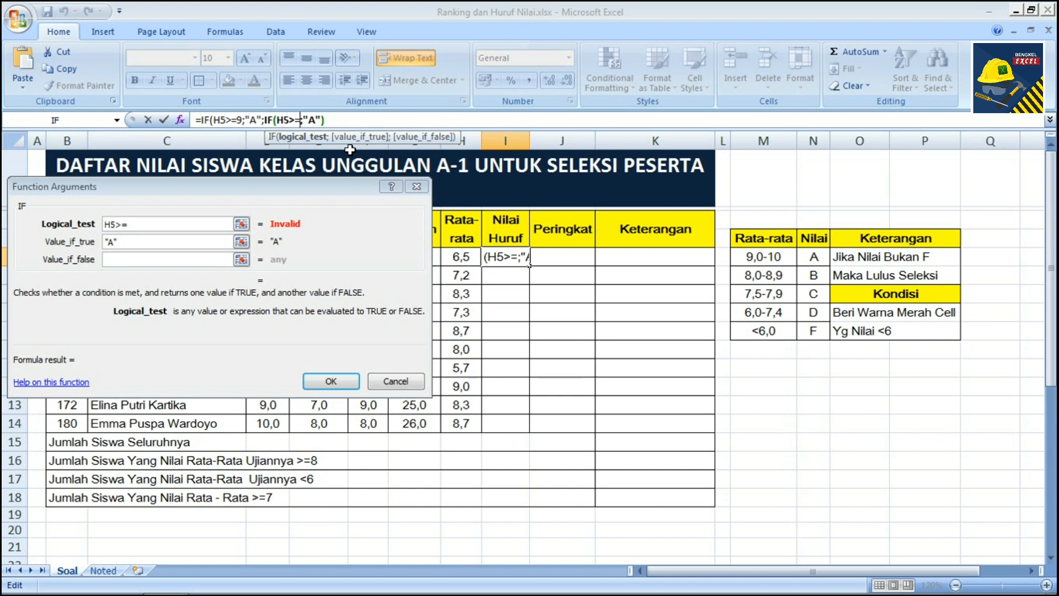
type("8")
key("Right")
key("Right")
key("Right")
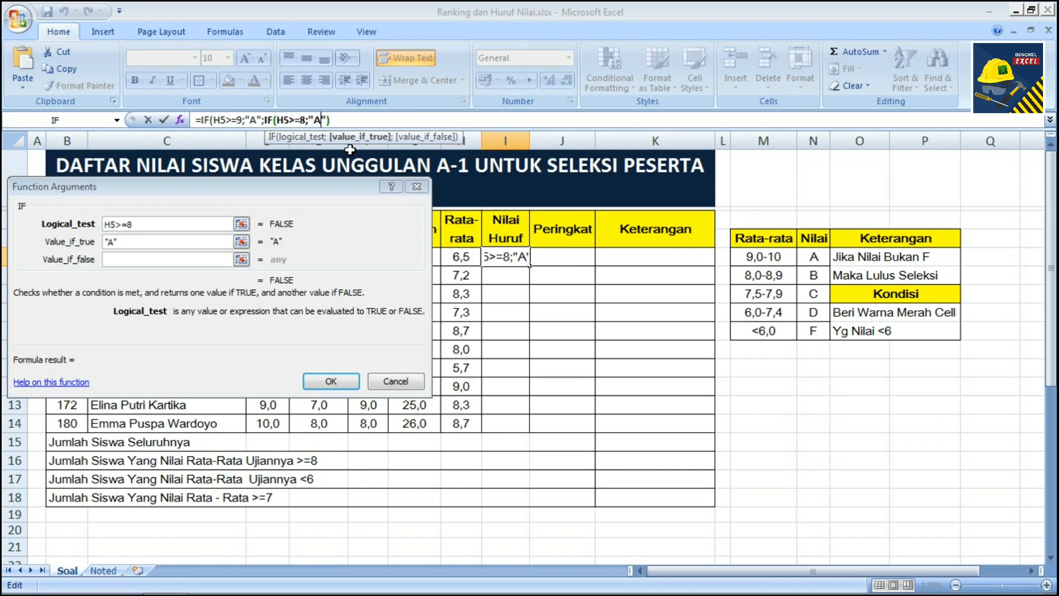
key("BackSpace")
type("B")
- Add a third nested IF to the I5 formula with the condition H5>=7,5 and the result "C"
left_click(327, 118)
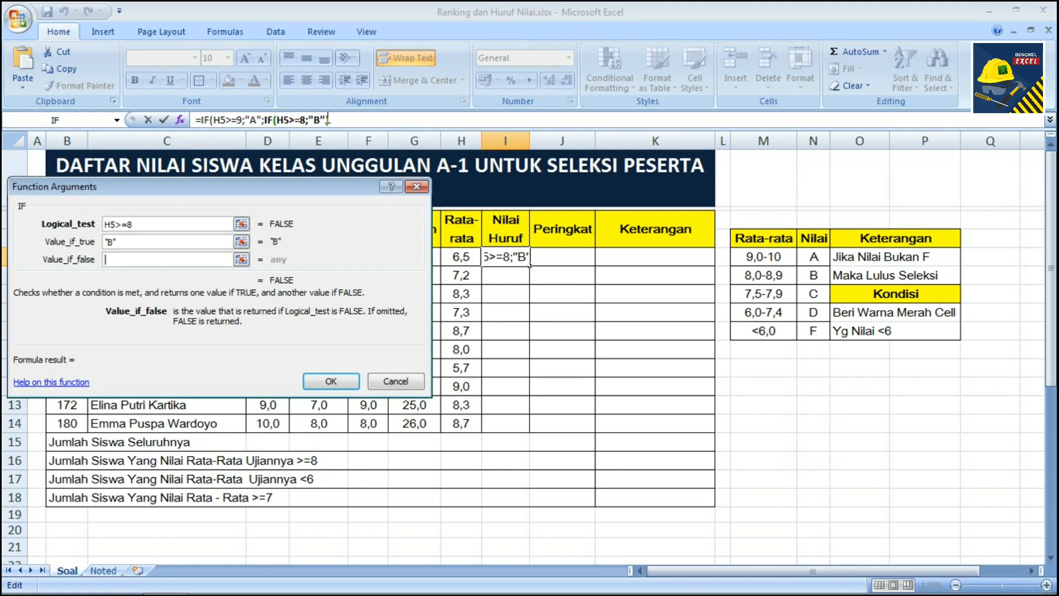
left_click(328, 118)
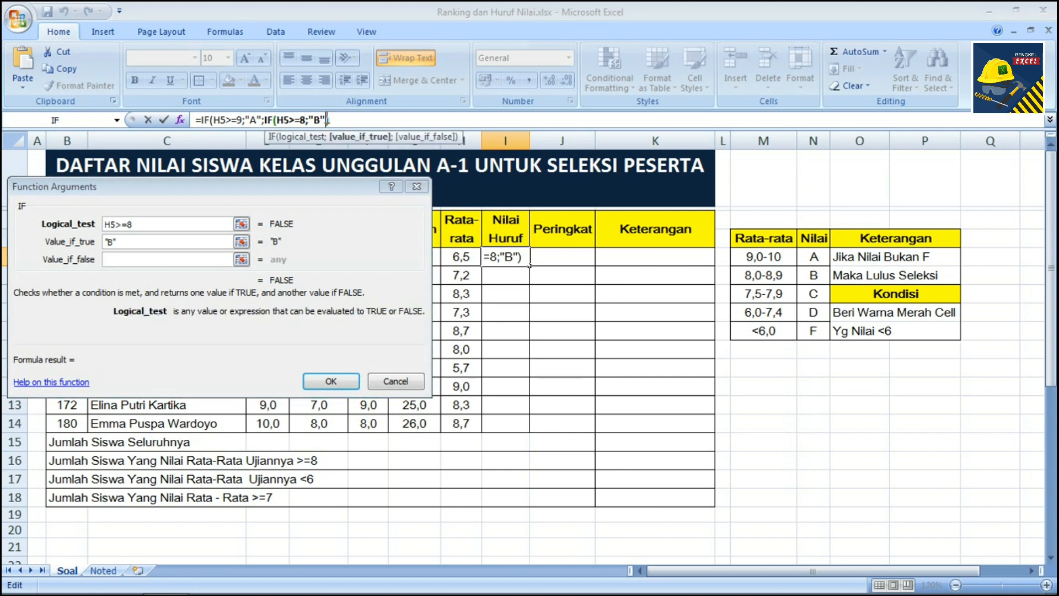
type(";")
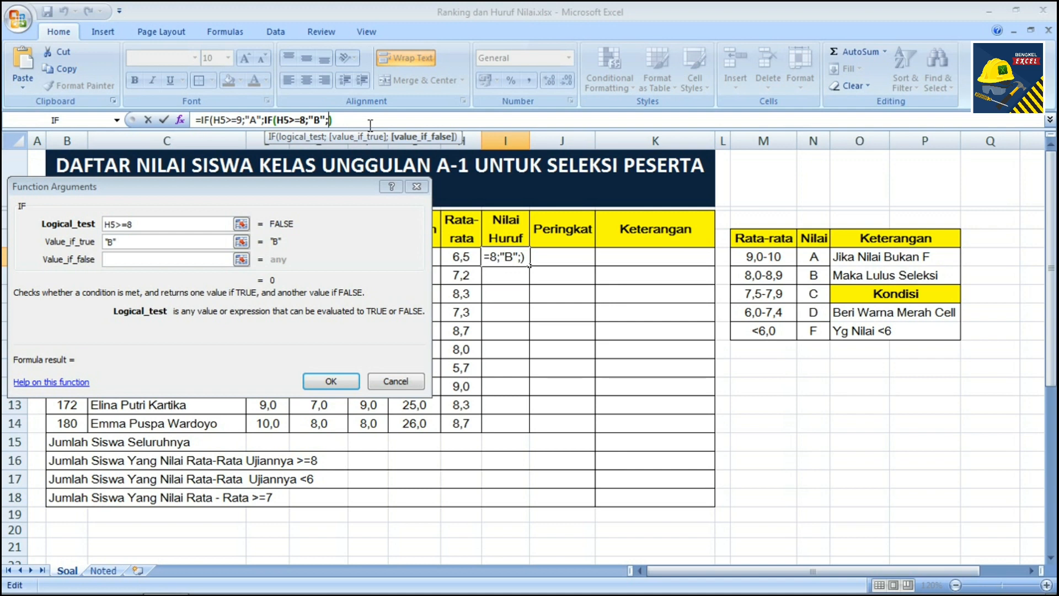
key("ctrl+v")
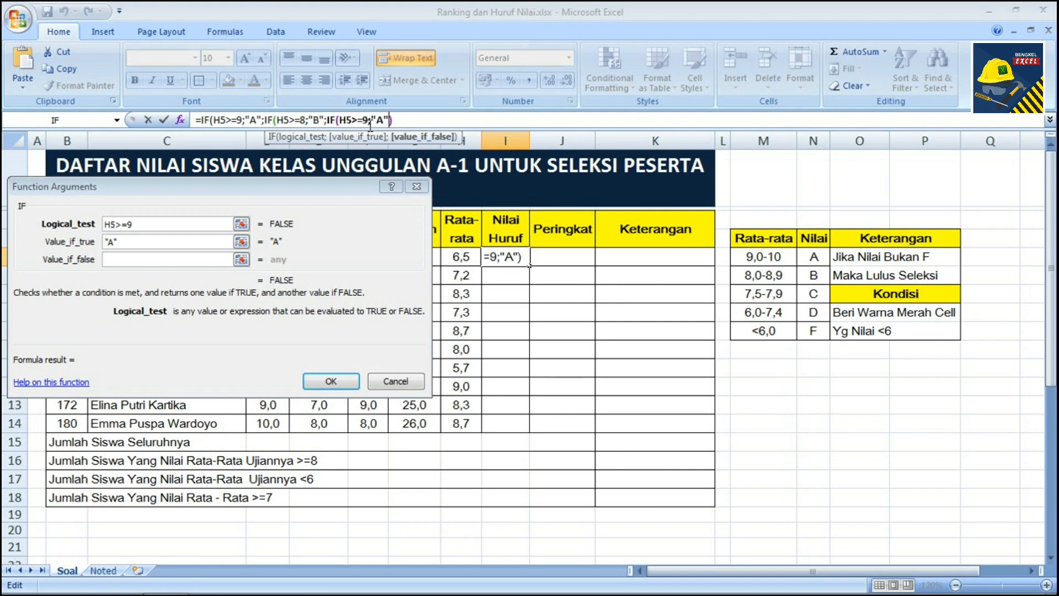
key("BackSpace")
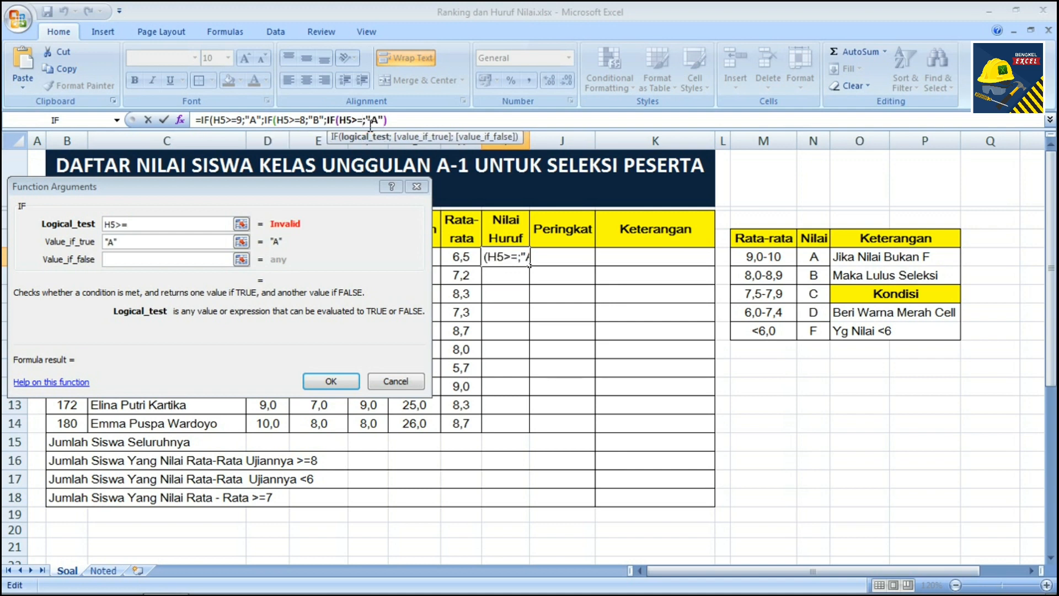
type("7,5")
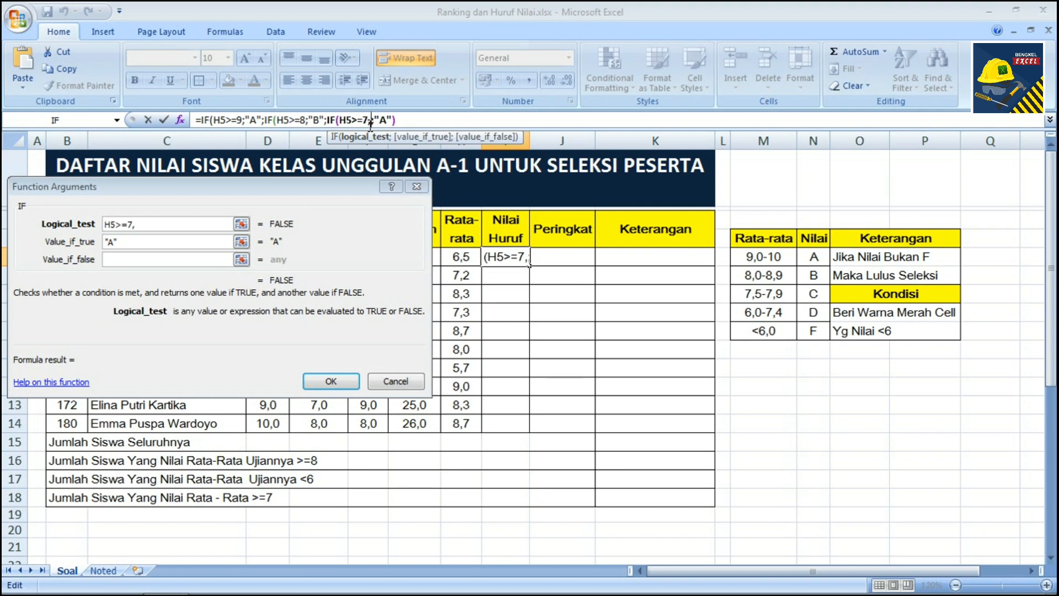
key("Right")
key("Right")
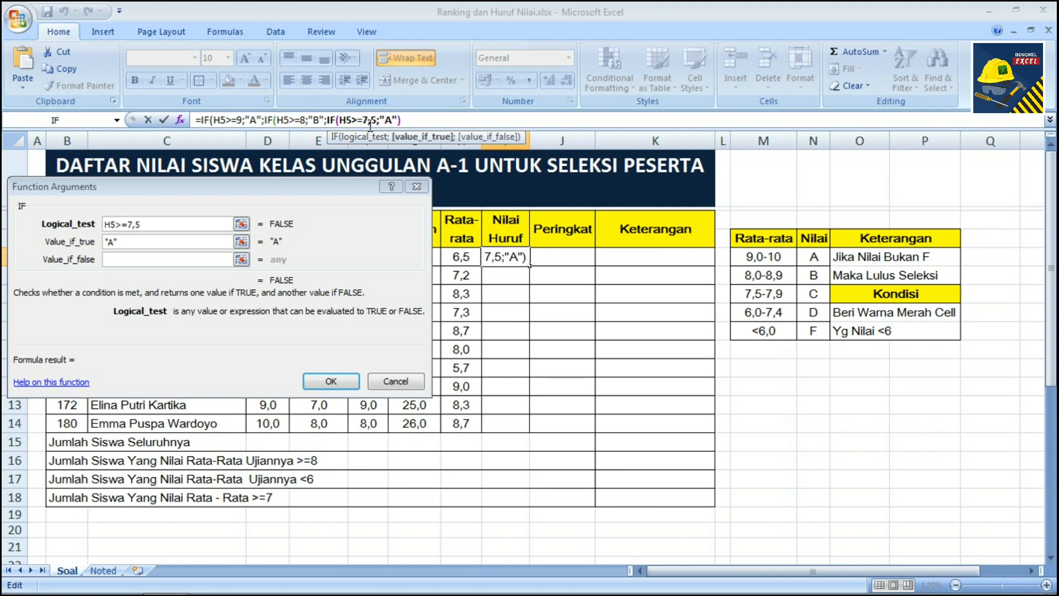
key("BackSpace")
type("C\";")
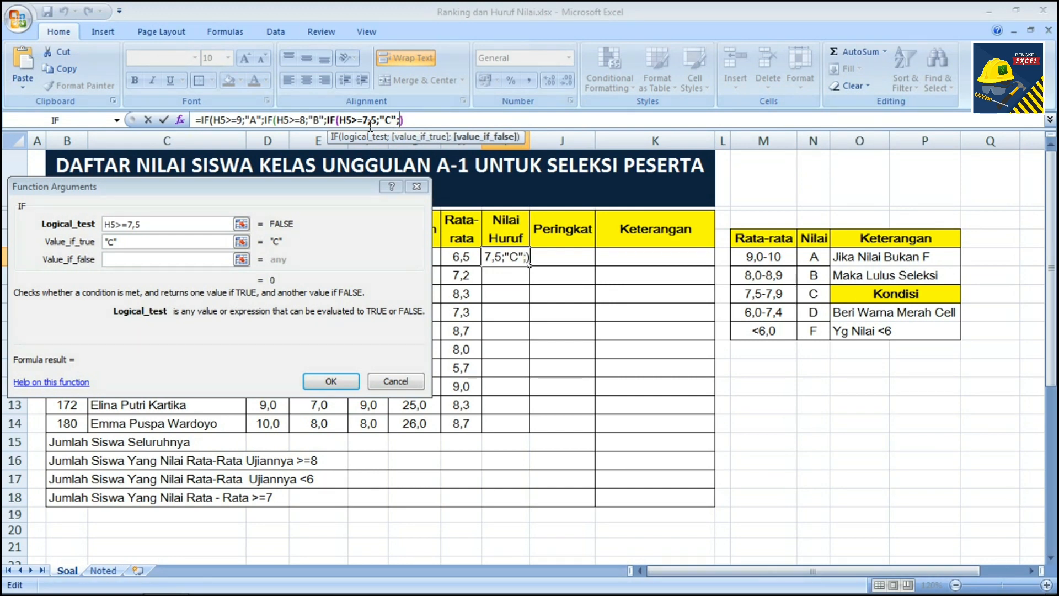
- Paste a fourth nested IF into the I5 formula and change it to the condition H5>=6 with the result "D"
key("ctrl+v")
key("Left")
key("Left")
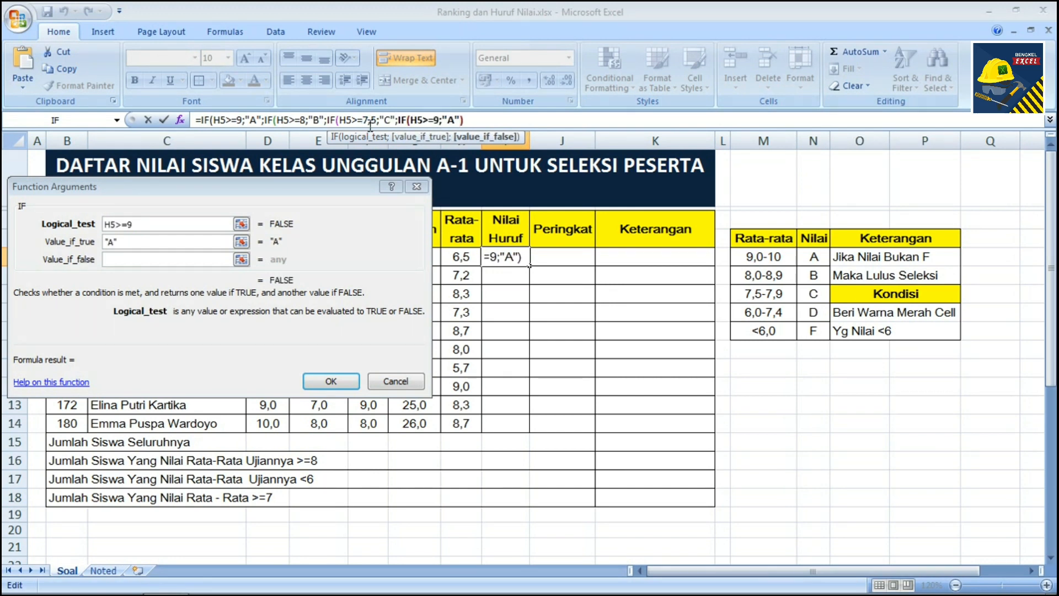
key("Left")
key("Left")
key("BackSpace")
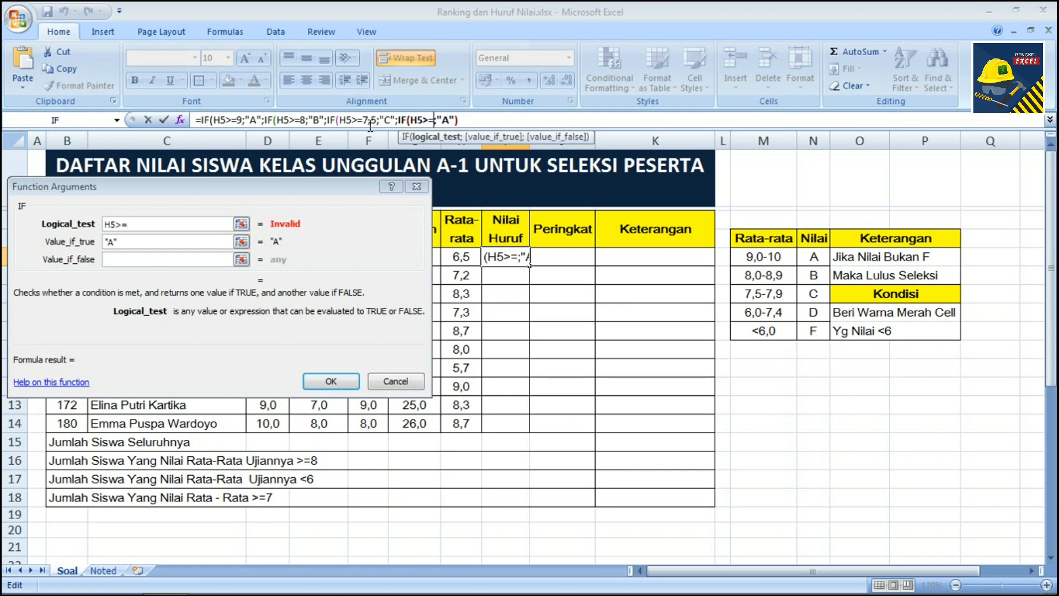
type("6")
key("Right")
key("Right")
key("Right")
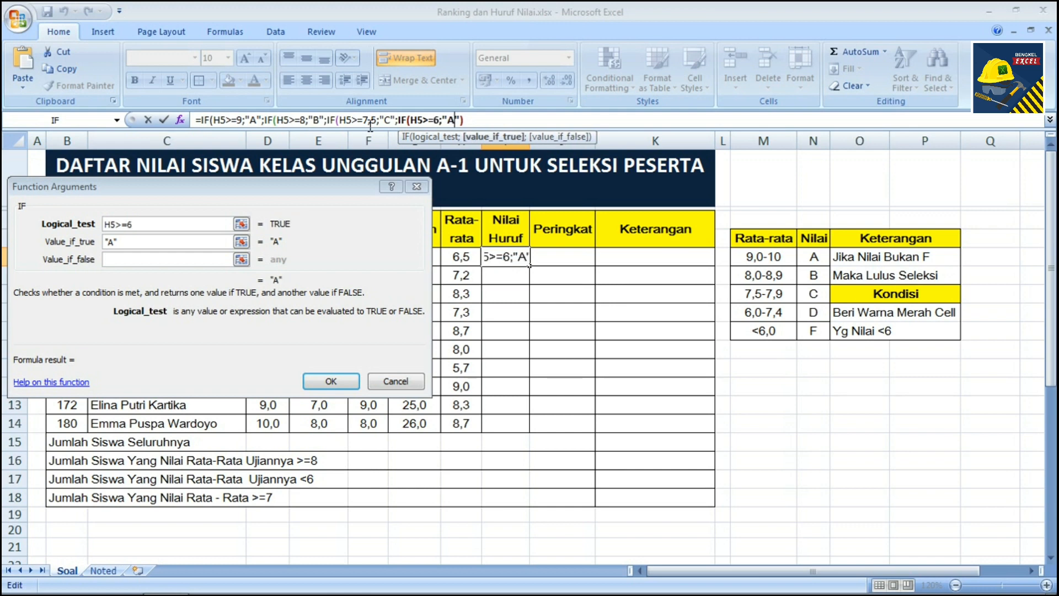
key("BackSpace")
type("D")
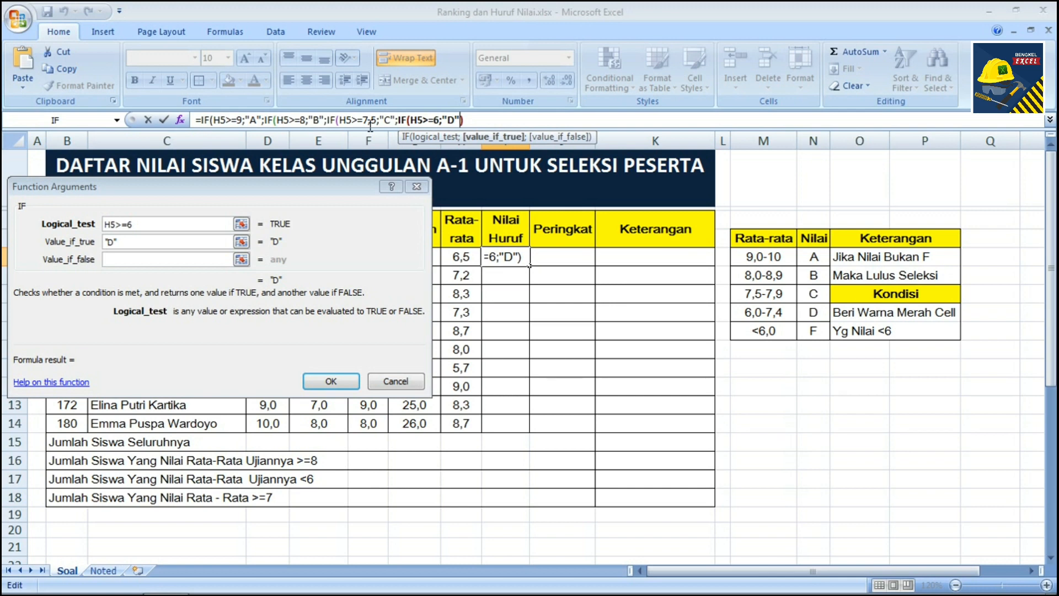
- Finish the I5 formula with "F" as the last value if false, close all nested IFs and fill it down to I14
type(";")
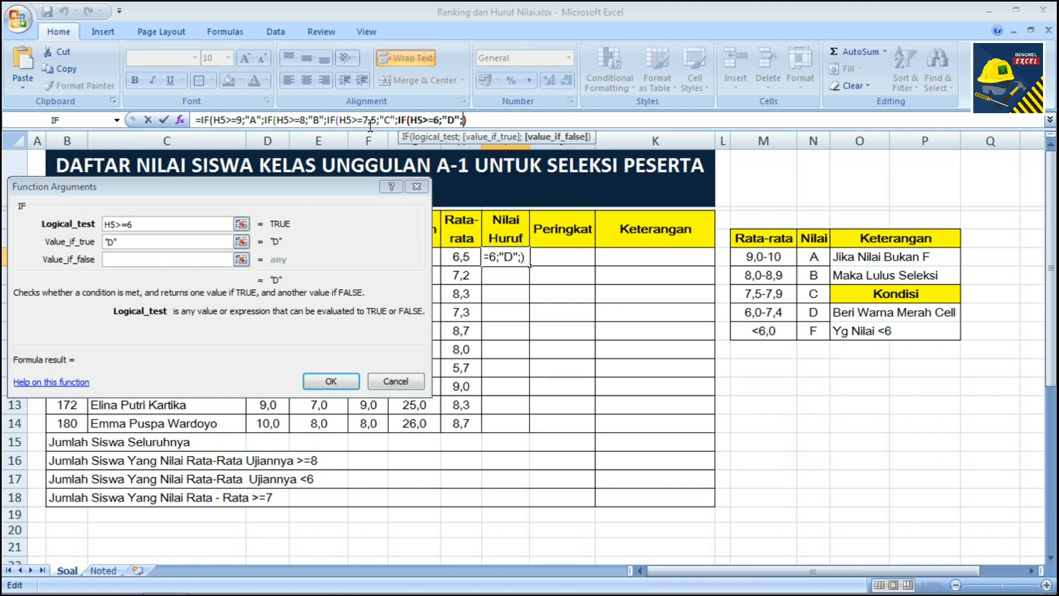
type("\"")
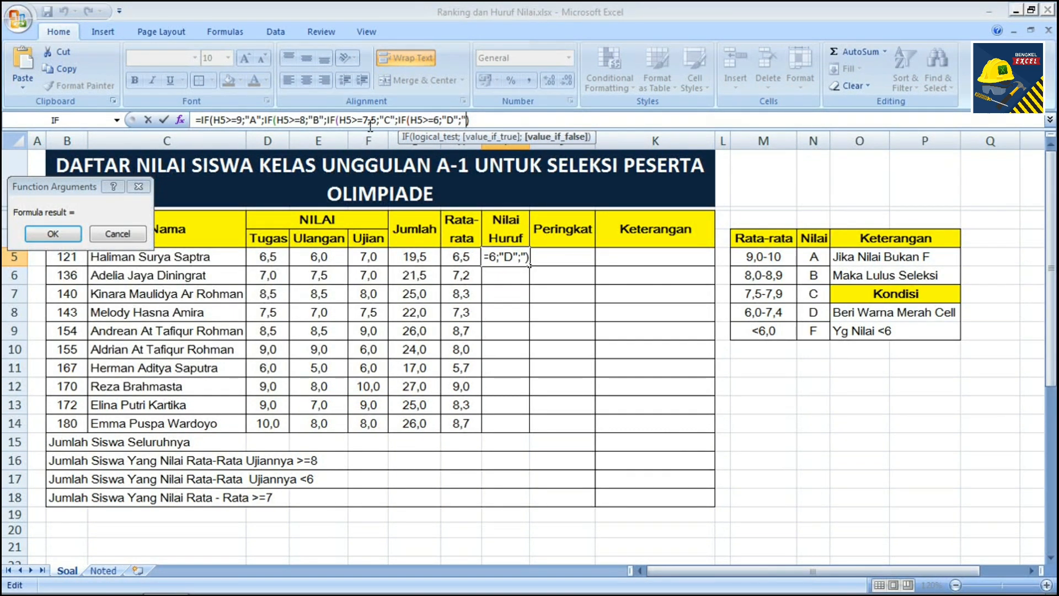
type("F\"")
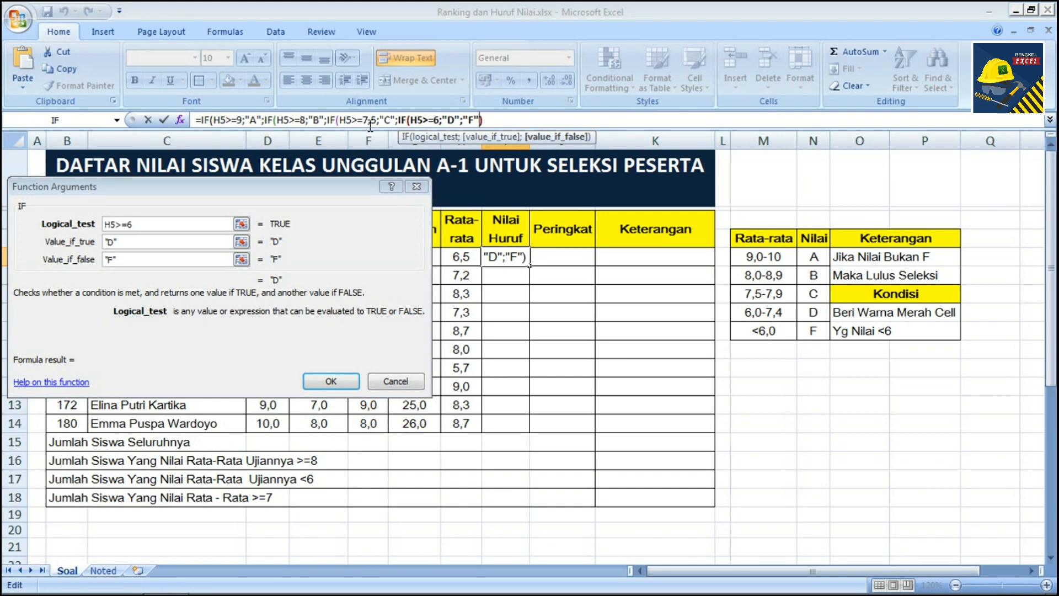
type("))))")
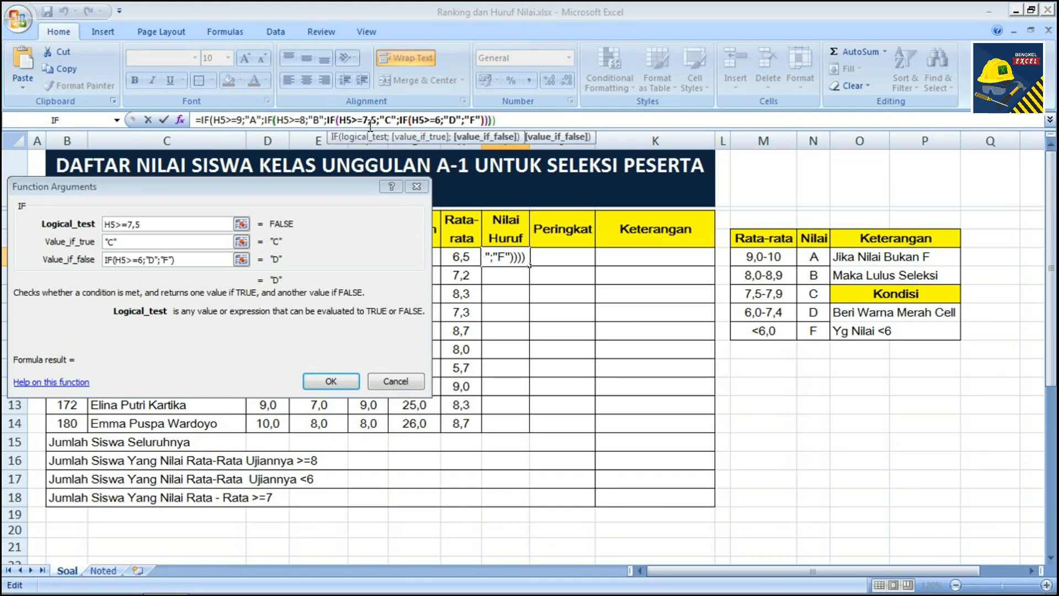
type(")")
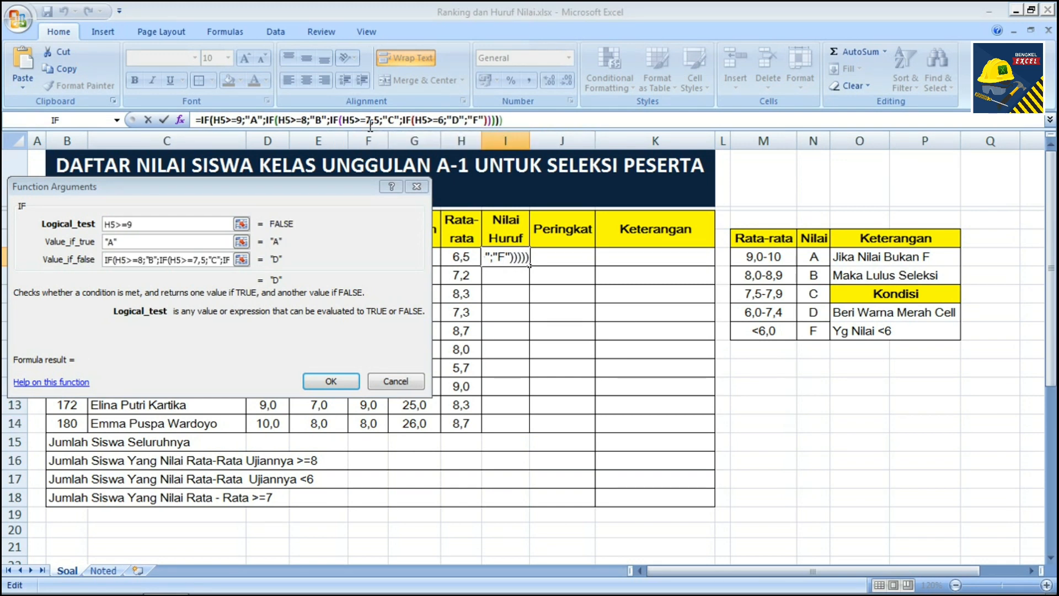
key("Return")
key("Return")
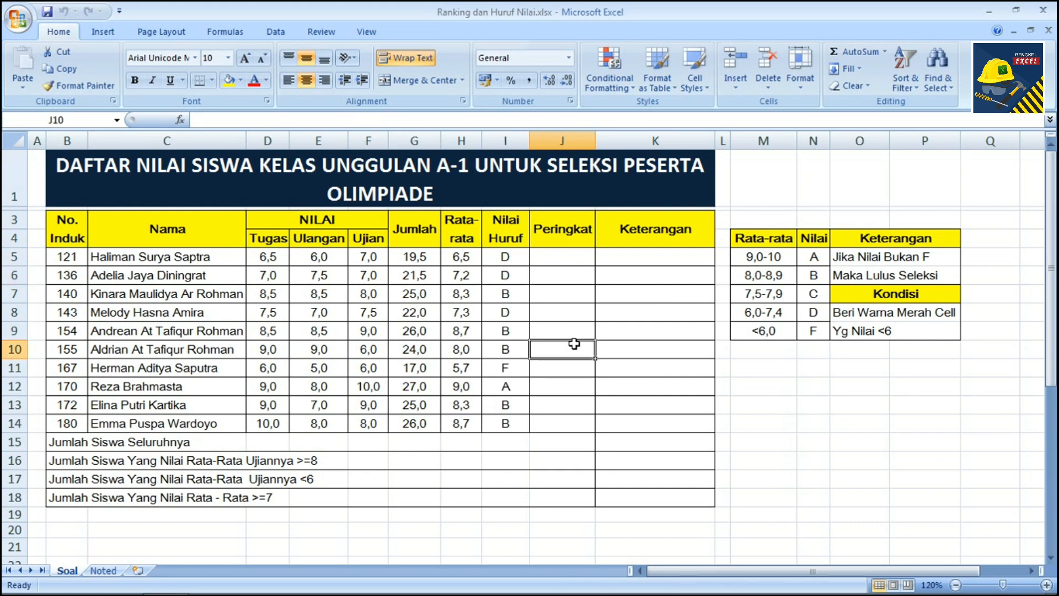
- Review the nested IF formula in I5 and go back to J5, the first cell under Peringkat
key("Up")
key("Up")
key("Up")
key("Up")
key("Up")
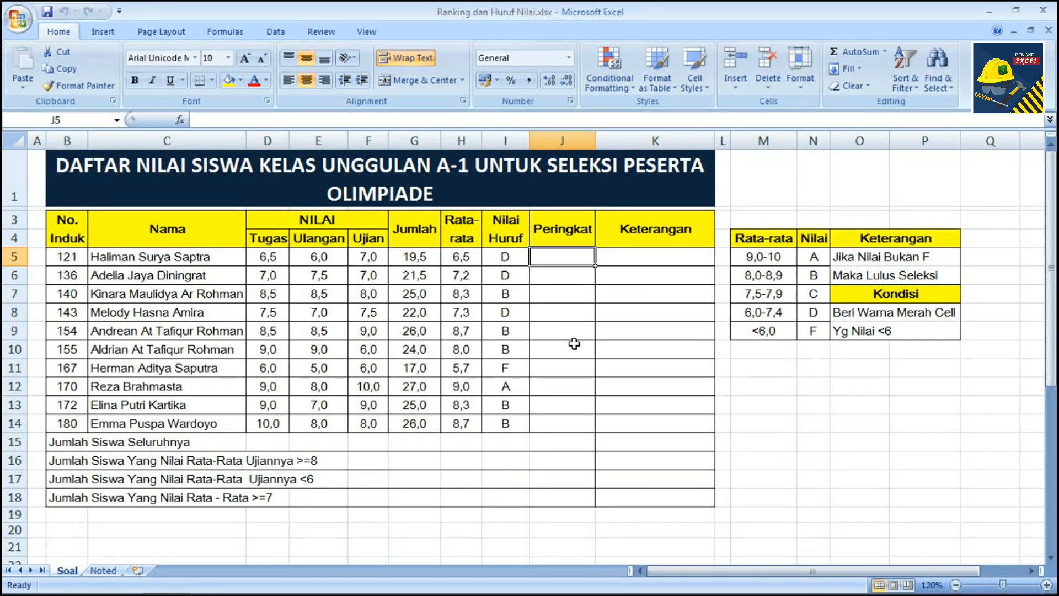
key("Left")
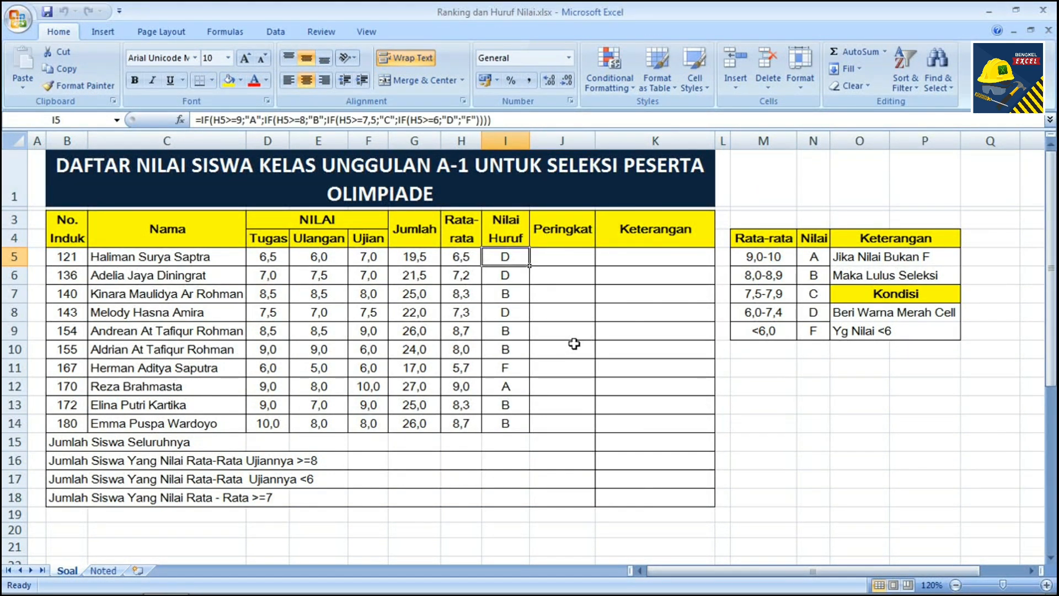
key("Left")
key("Right")
key("Right")
key("Right")
key("Left")
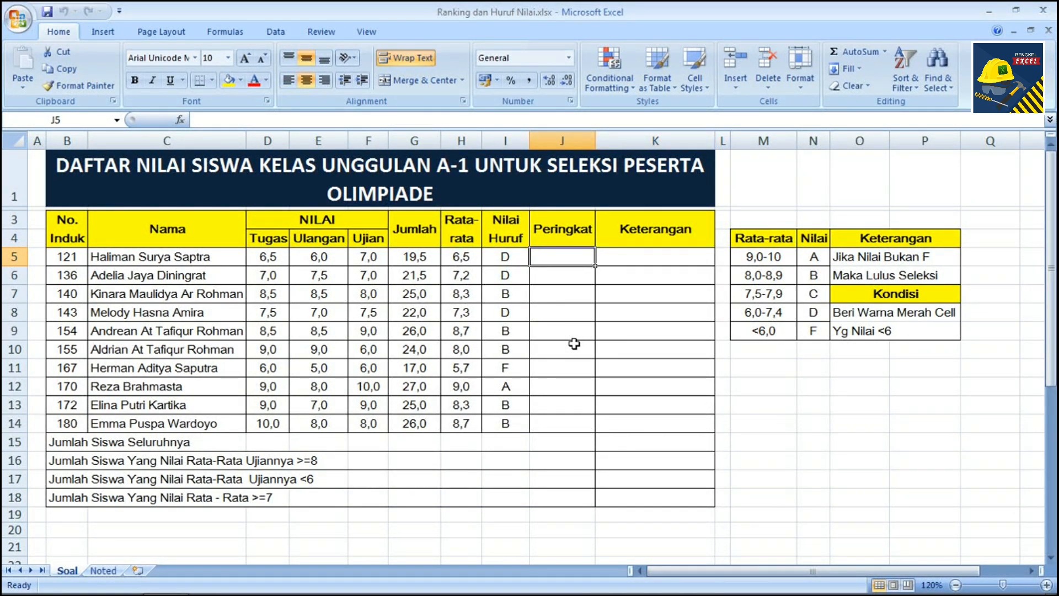
- Choose the RANK function for J5 from the list of all functions and move its arguments dialog clear of the Rata-rata column
left_click(176, 115)
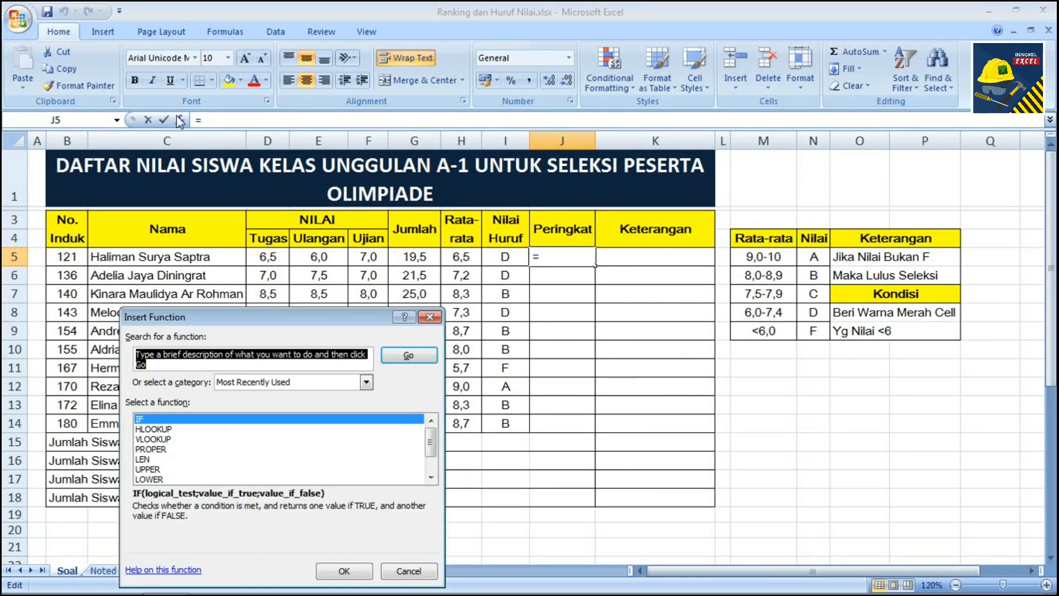
left_click_drag(195, 313, 158, 137)
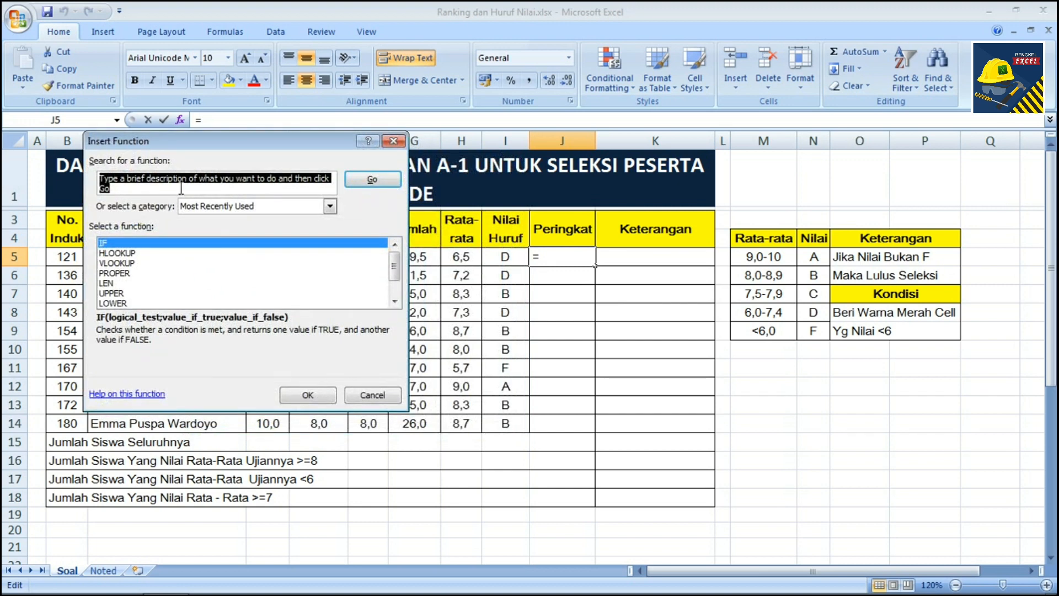
left_click(206, 207)
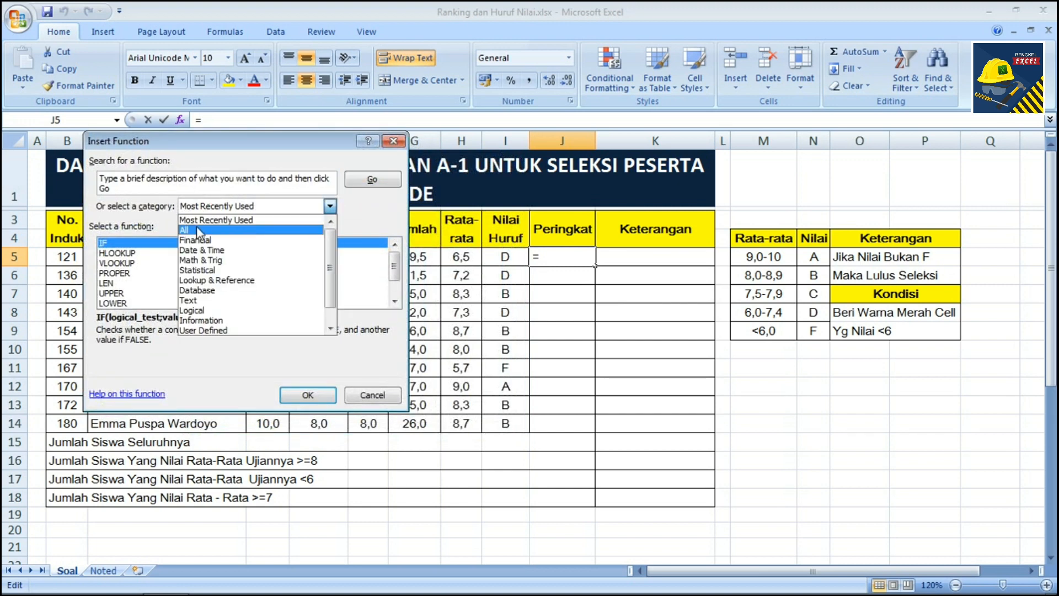
left_click(197, 230)
left_click(159, 263)
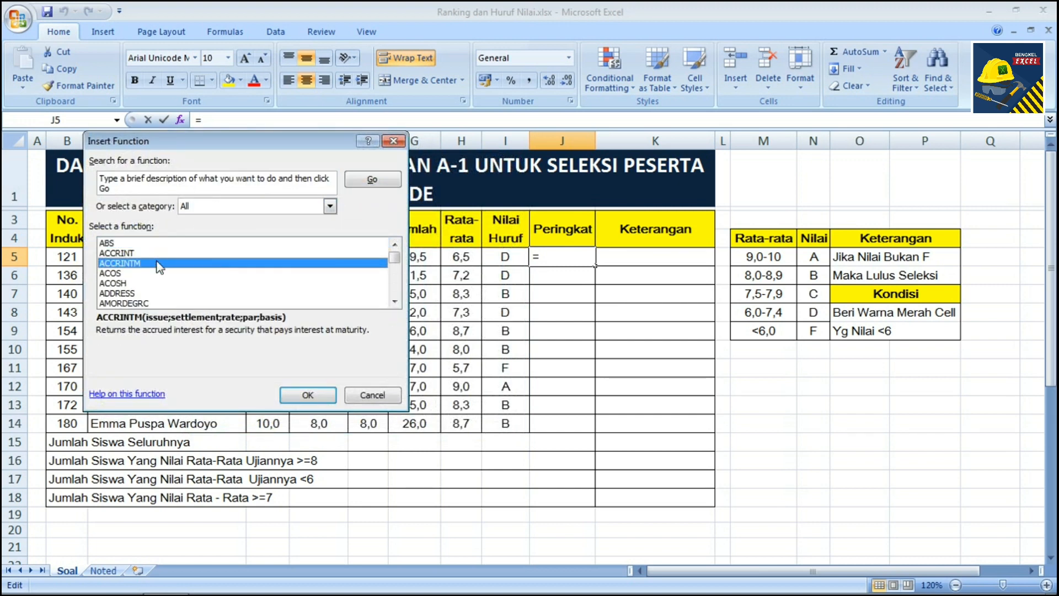
key("r")
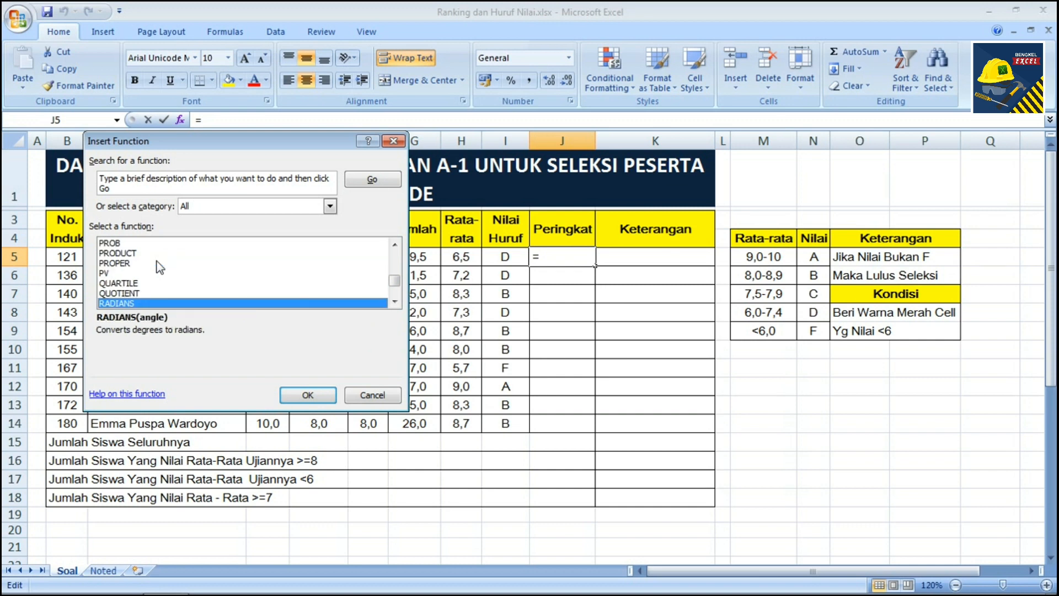
key("Down")
key("Down")
key("Down")
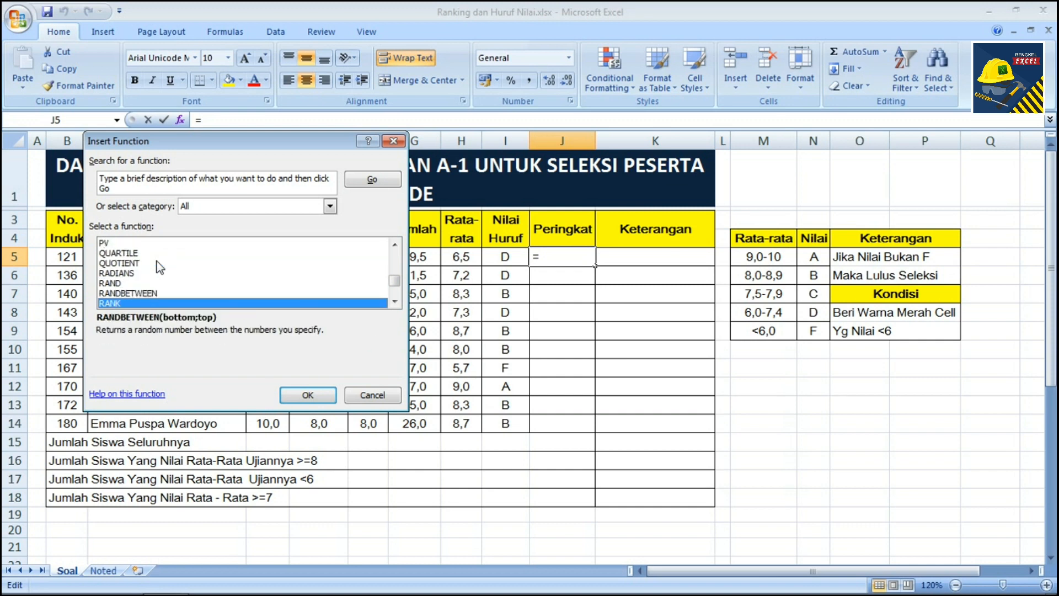
key("Return")
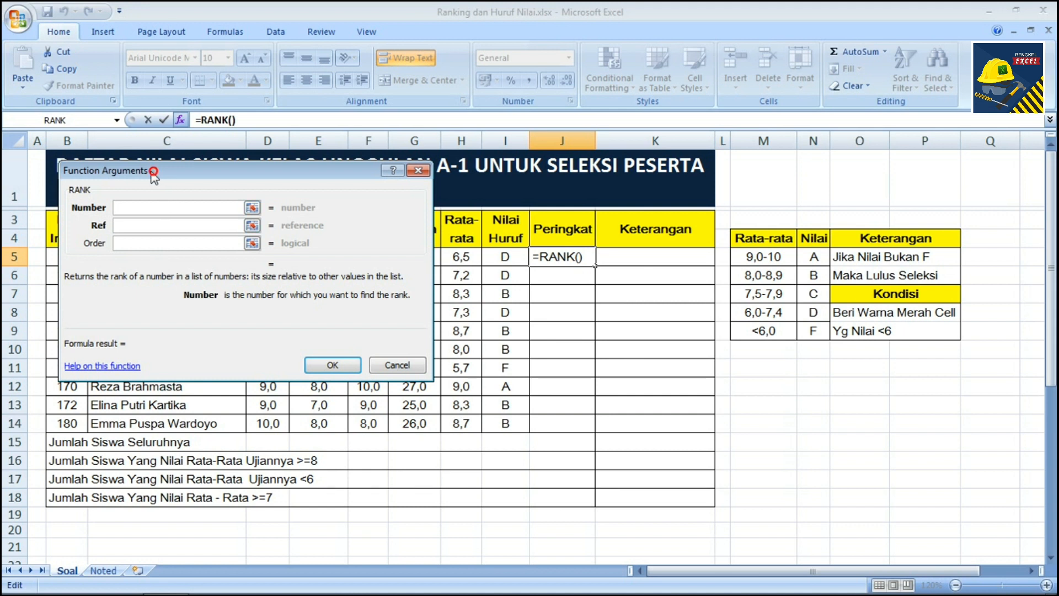
left_click_drag(156, 177, 118, 180)
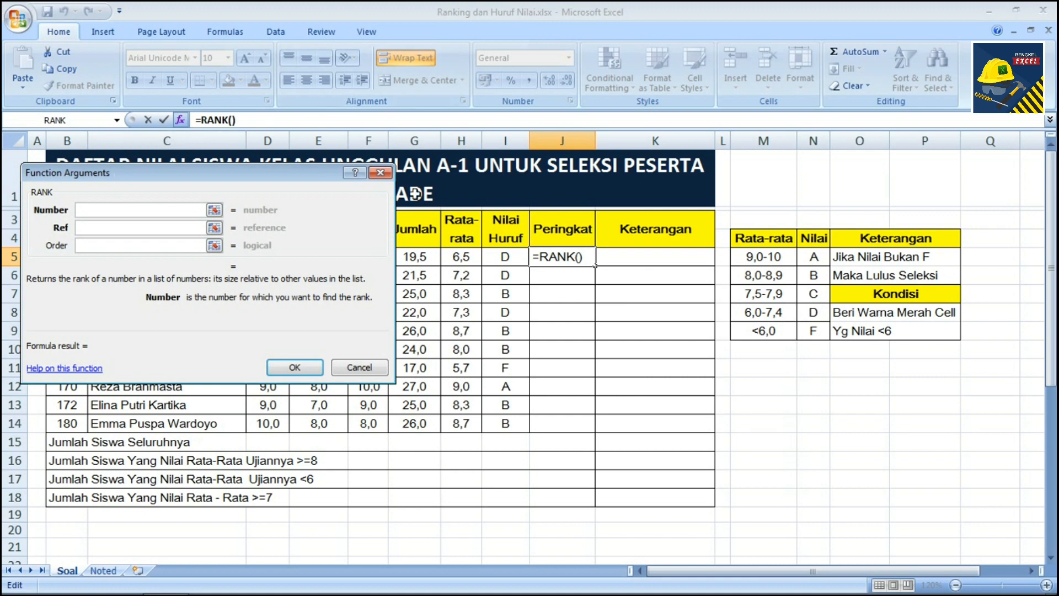
- Set the RANK arguments in J5 to number H5, absolute reference $H$5:$H$14 and order 0
left_click(467, 257)
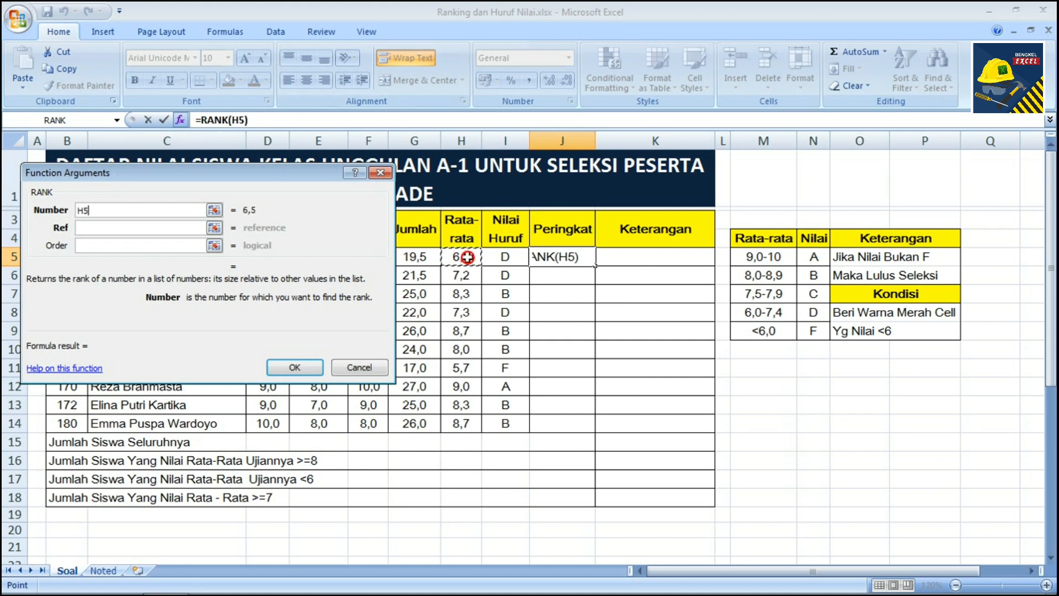
left_click(90, 225)
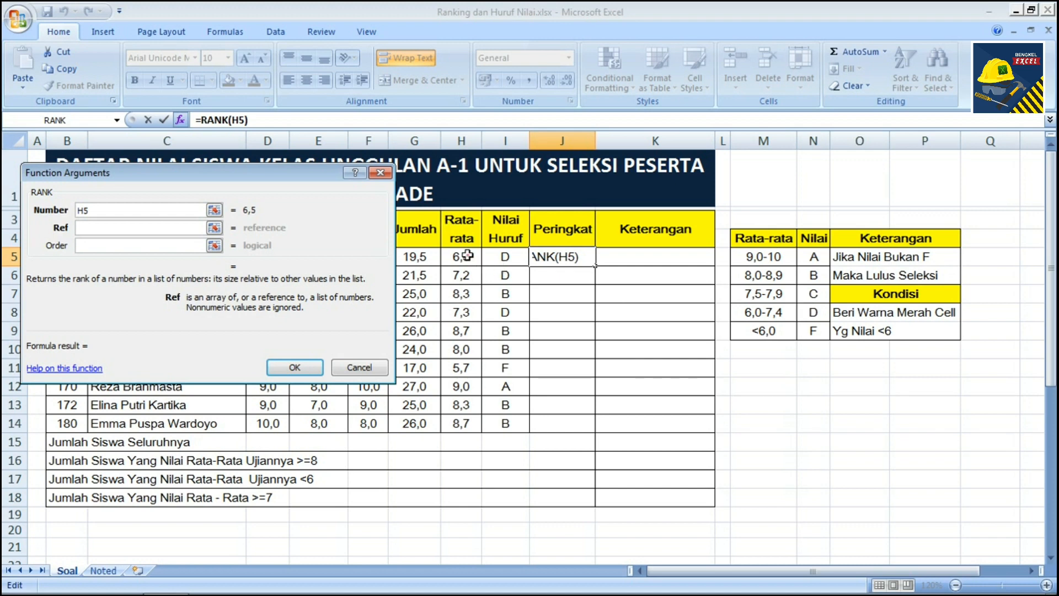
left_click_drag(465, 257, 463, 423)
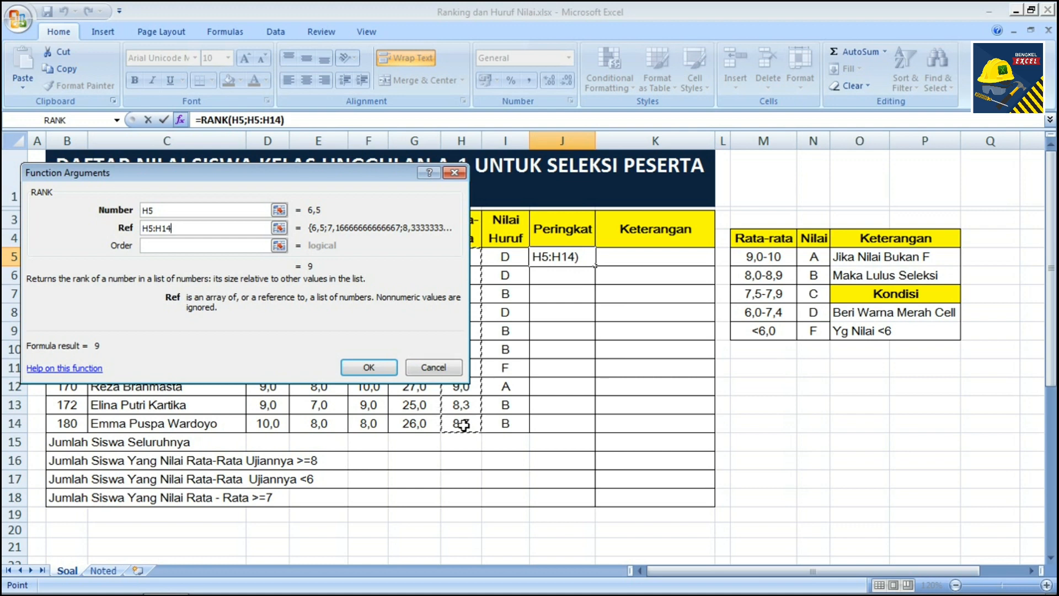
key("F4")
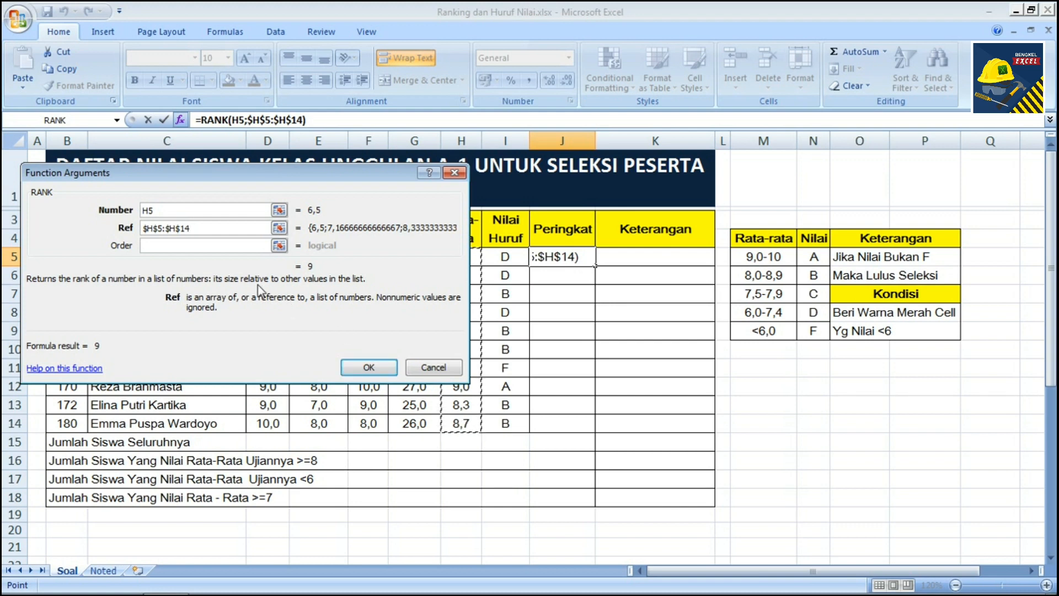
left_click(168, 245)
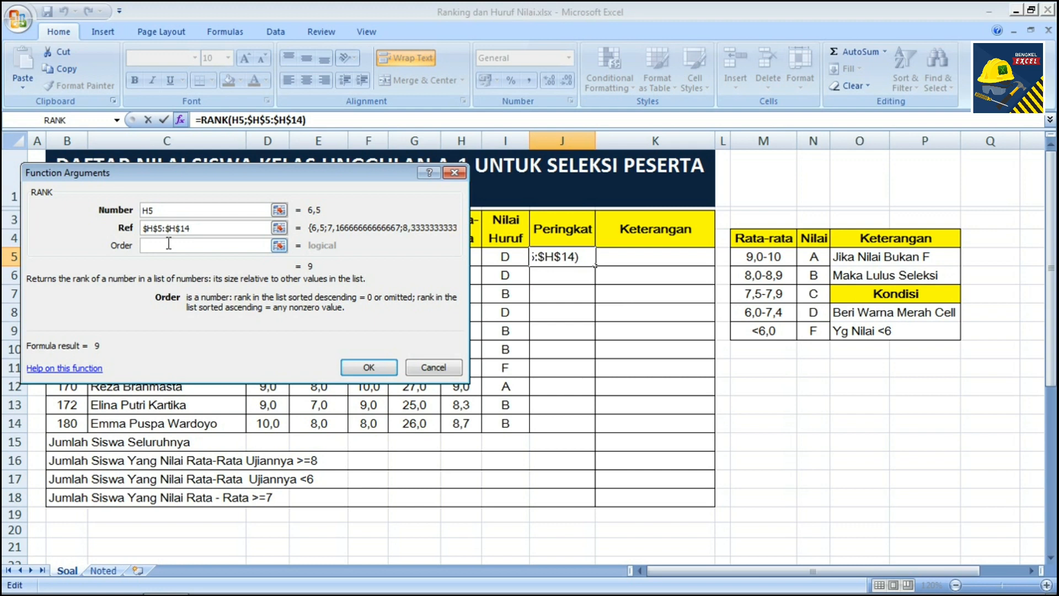
type("0")
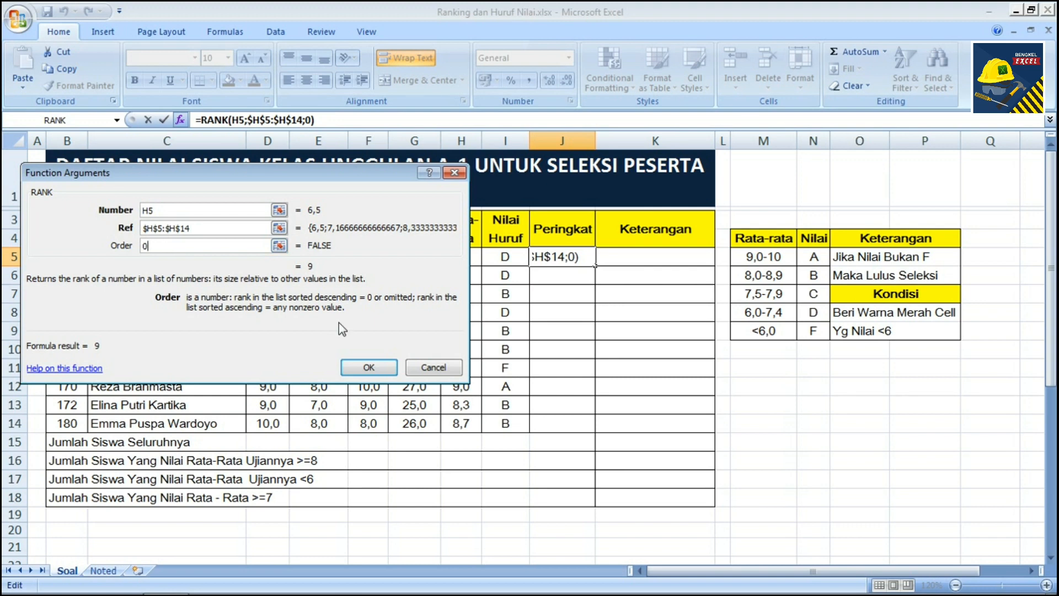
- Accept the RANK formula in J5, fill it down to J14 and save the workbook
left_click(369, 367)
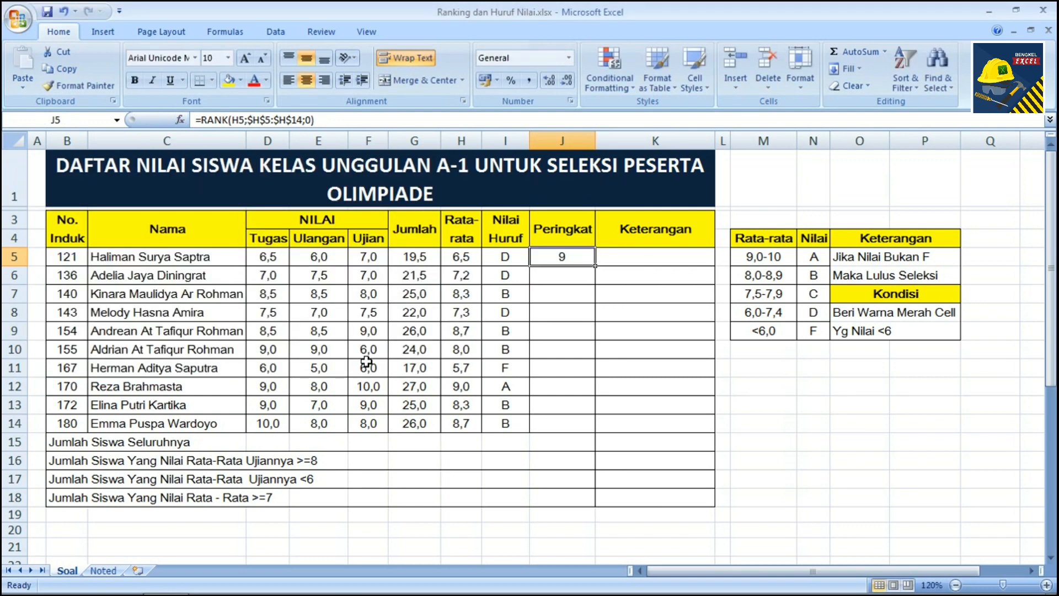
left_click(621, 378)
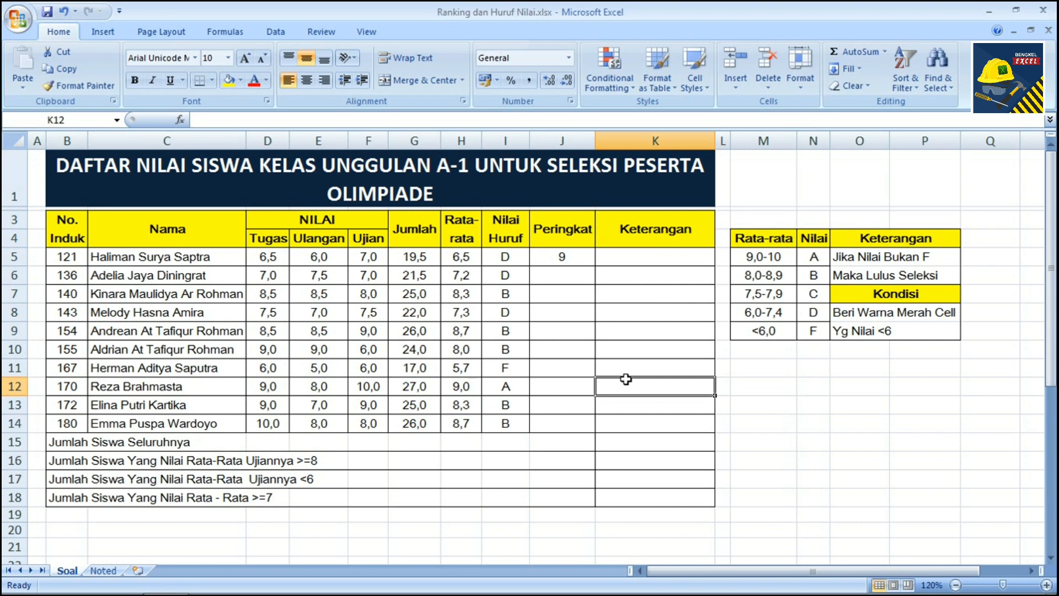
left_click(568, 256)
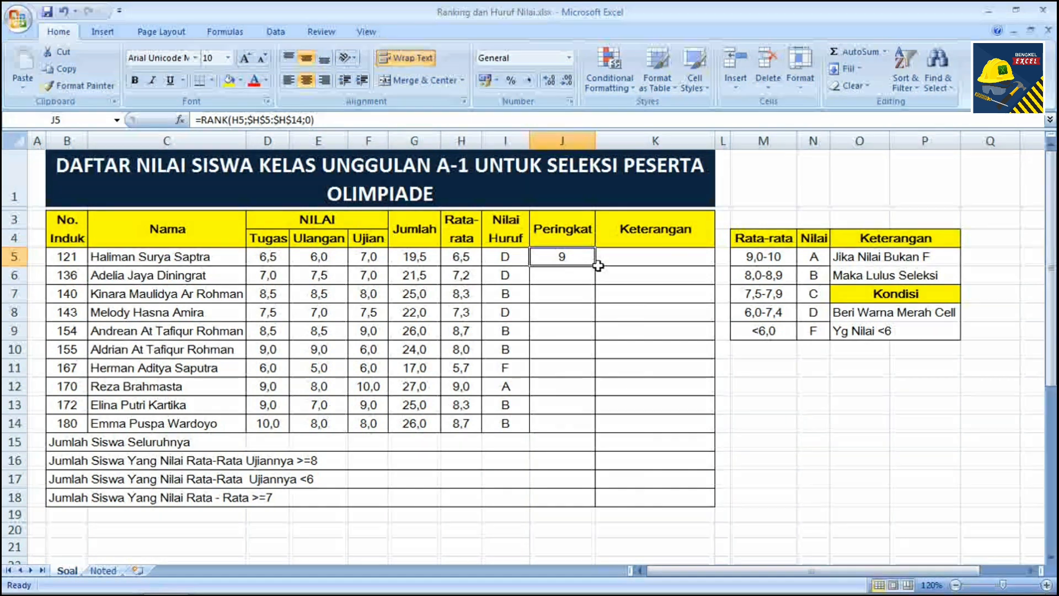
left_click_drag(598, 265, 581, 429)
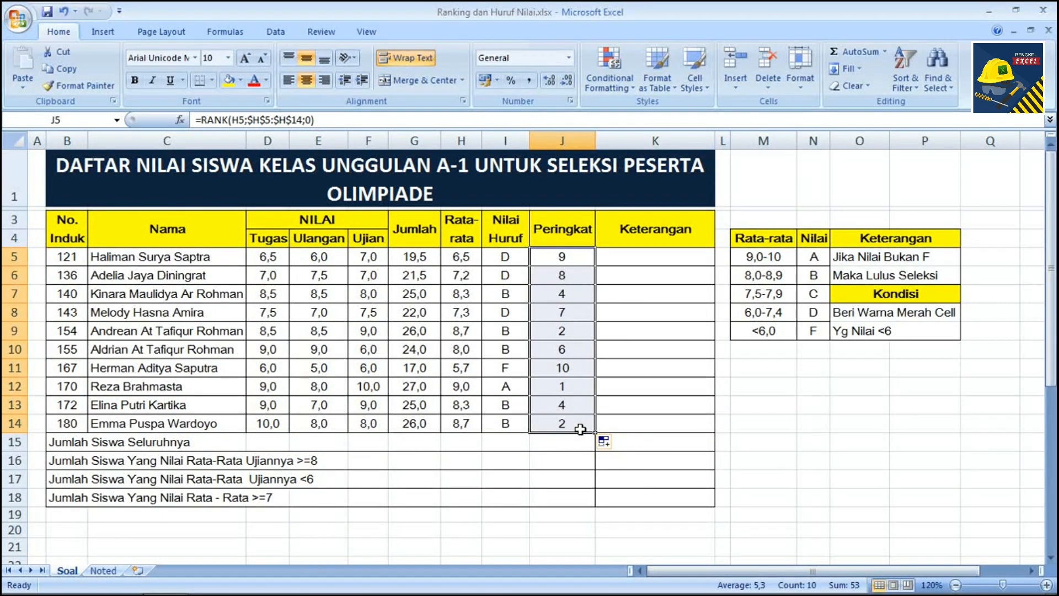
key("ctrl+s")
- Insert the IF function in K5 from the most recently used functions and move its arguments dialog clear of the Nilai Huruf column
left_click(856, 259)
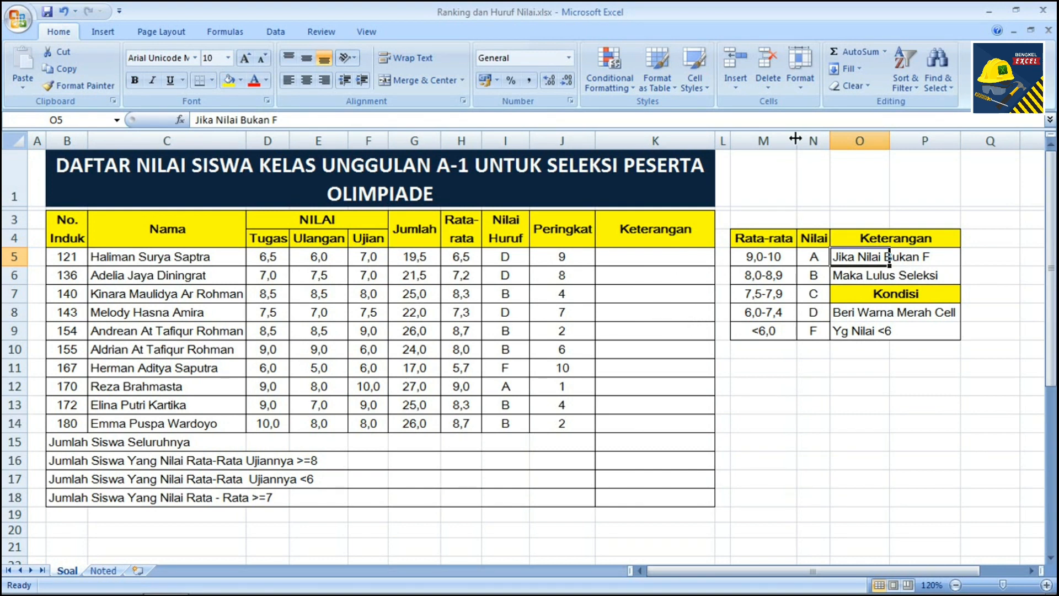
left_click(642, 262)
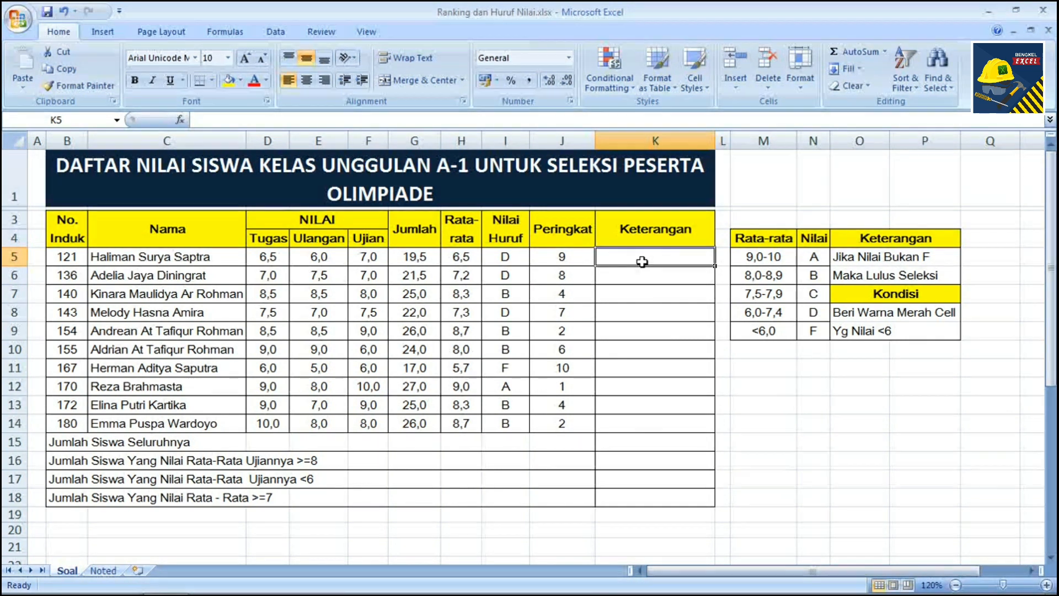
left_click(186, 117)
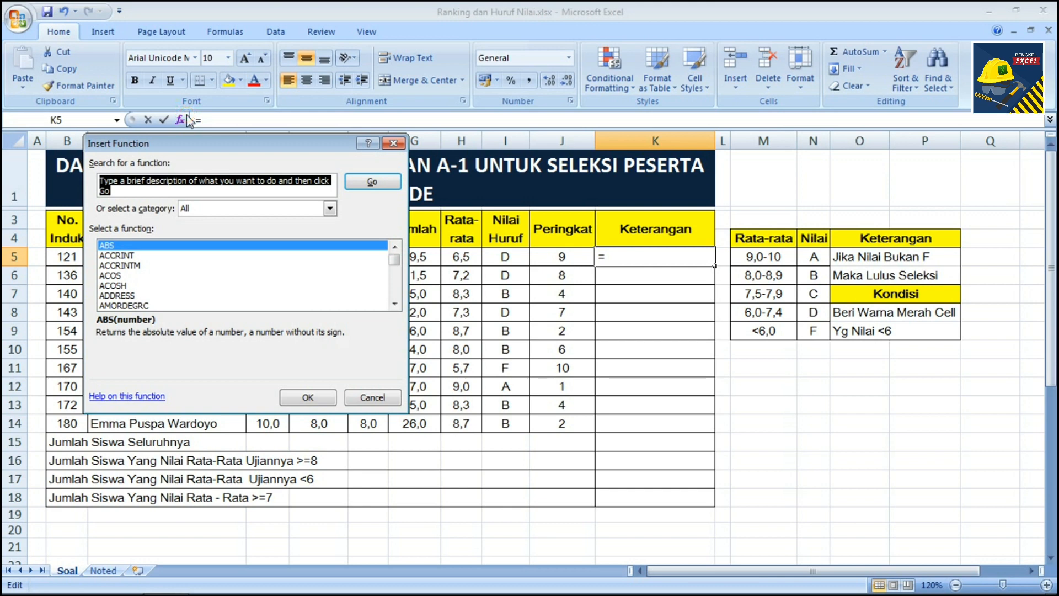
left_click(202, 212)
left_click(201, 223)
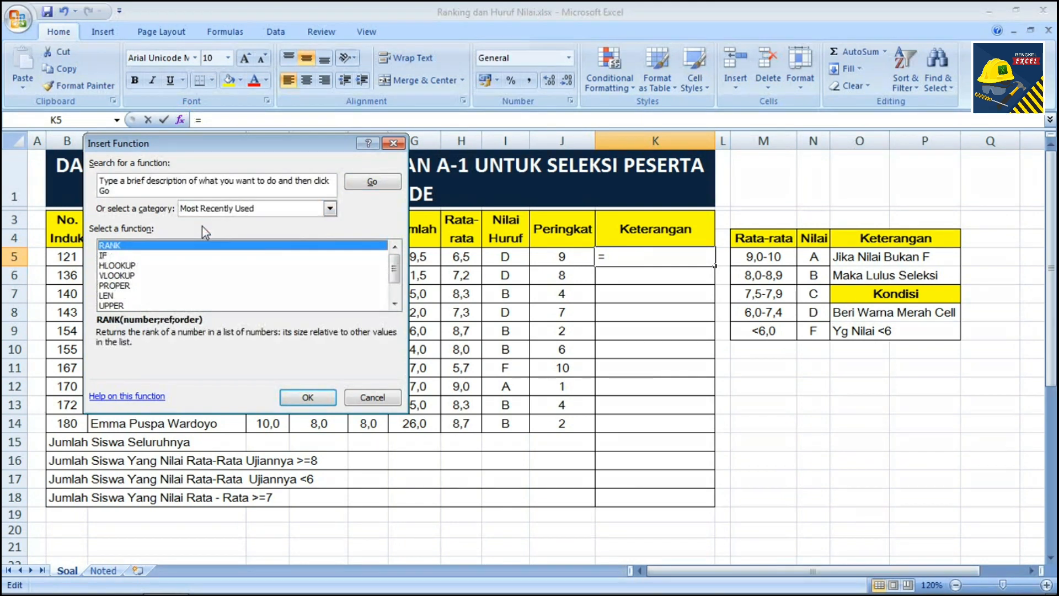
left_click(101, 255)
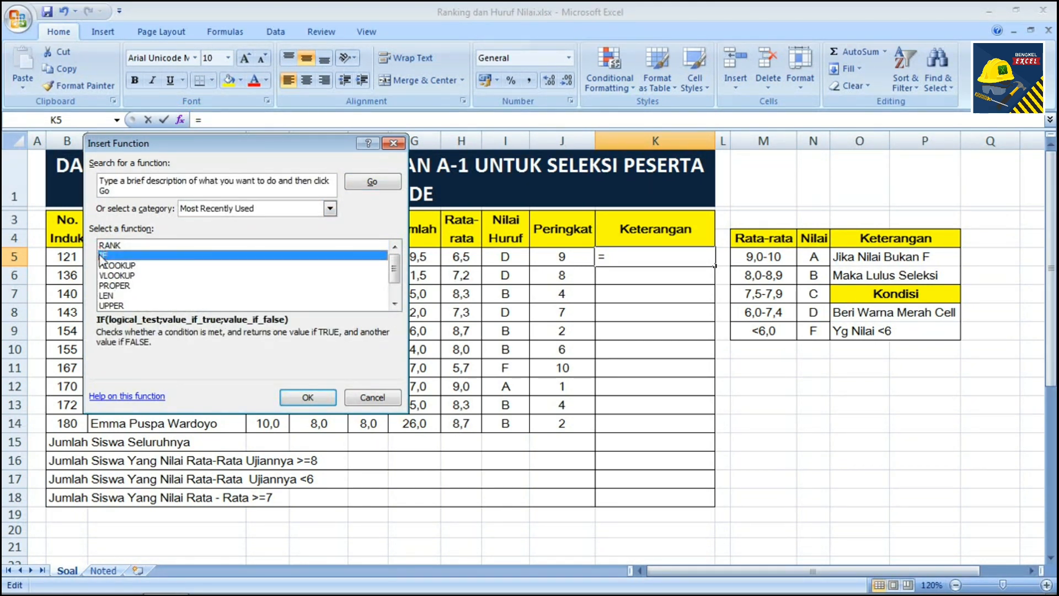
double_click(101, 256)
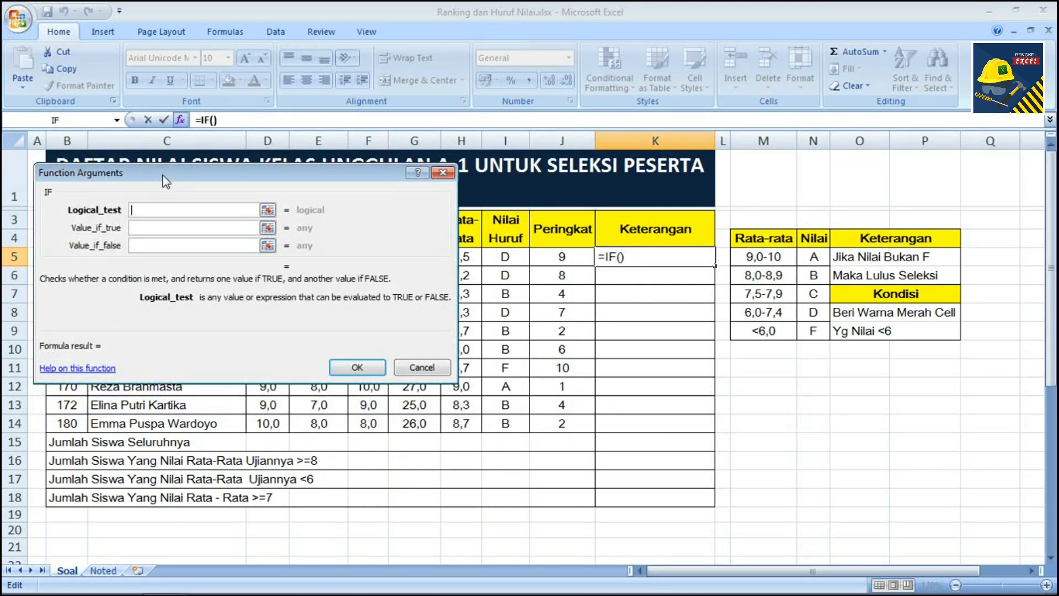
left_click_drag(162, 175, 124, 176)
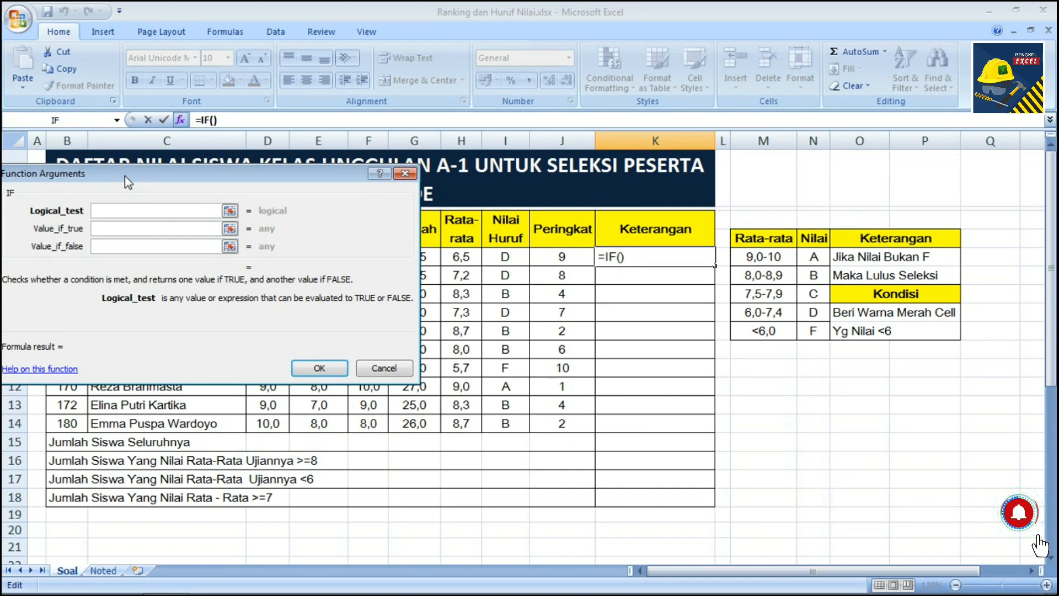
- Nest NOT(I5="F") as the logical test of the IF formula in K5 and return to the IF arguments
type("not")
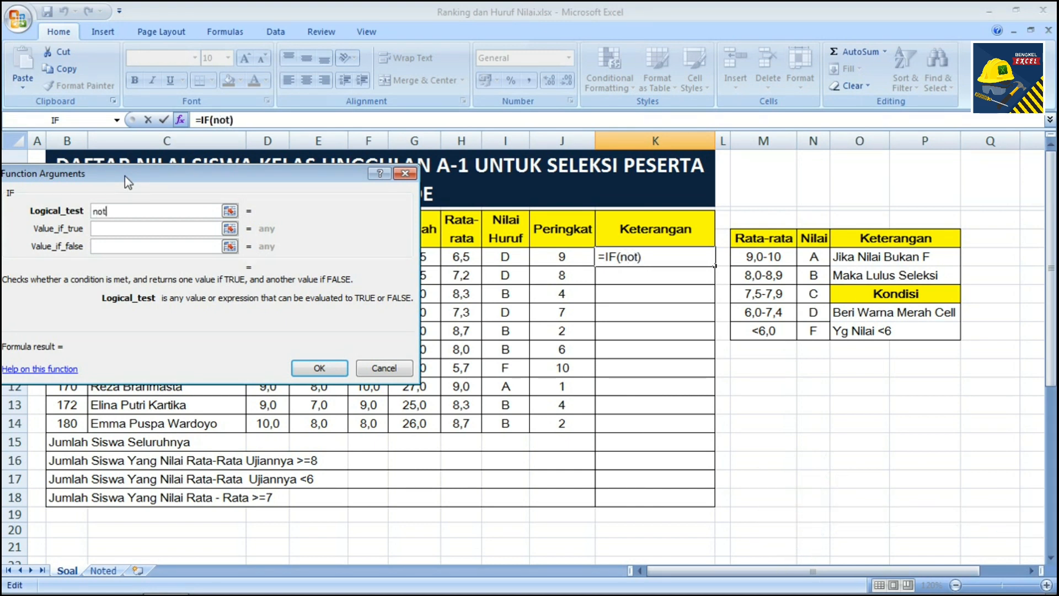
type("(")
left_click(233, 120)
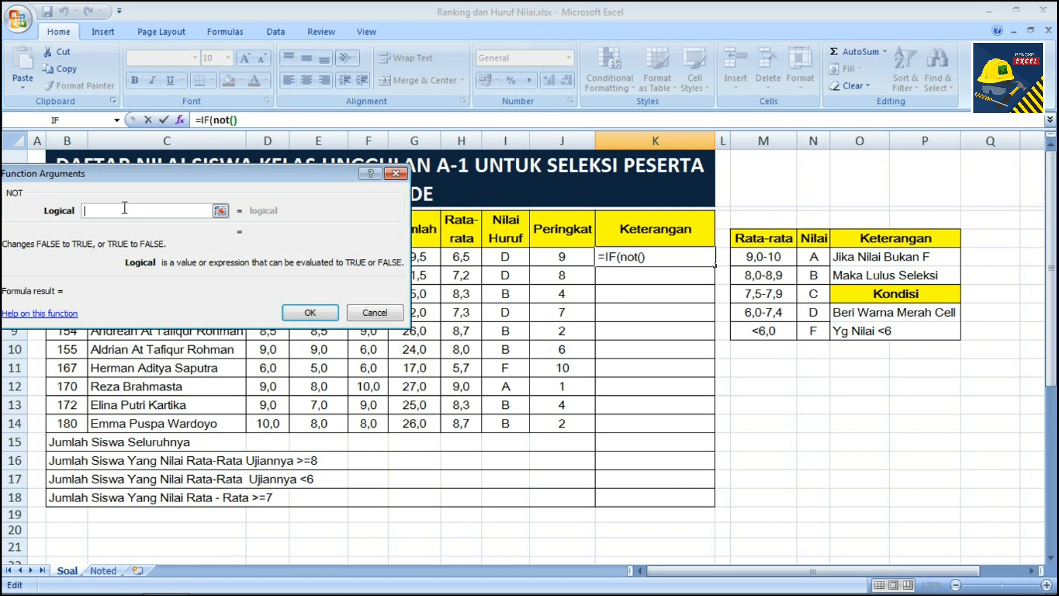
left_click(502, 257)
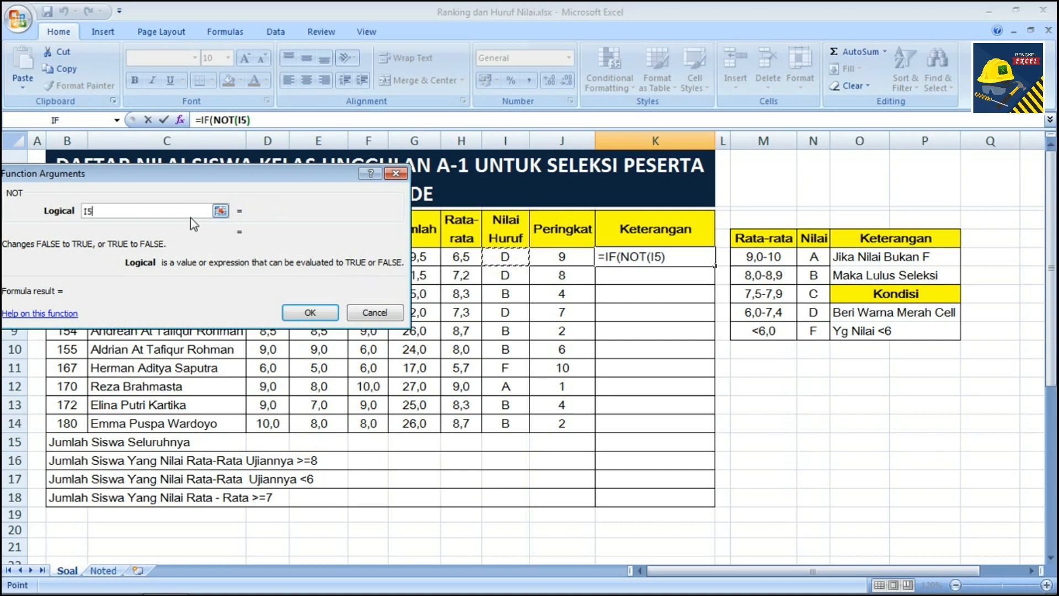
type("=\"f")
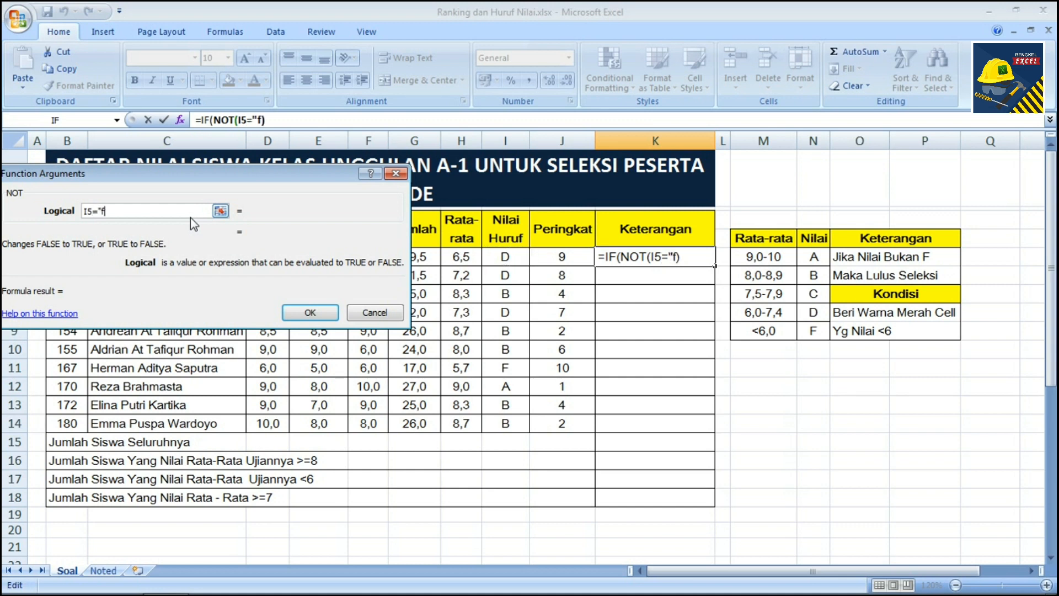
key("BackSpace")
type("F\"")
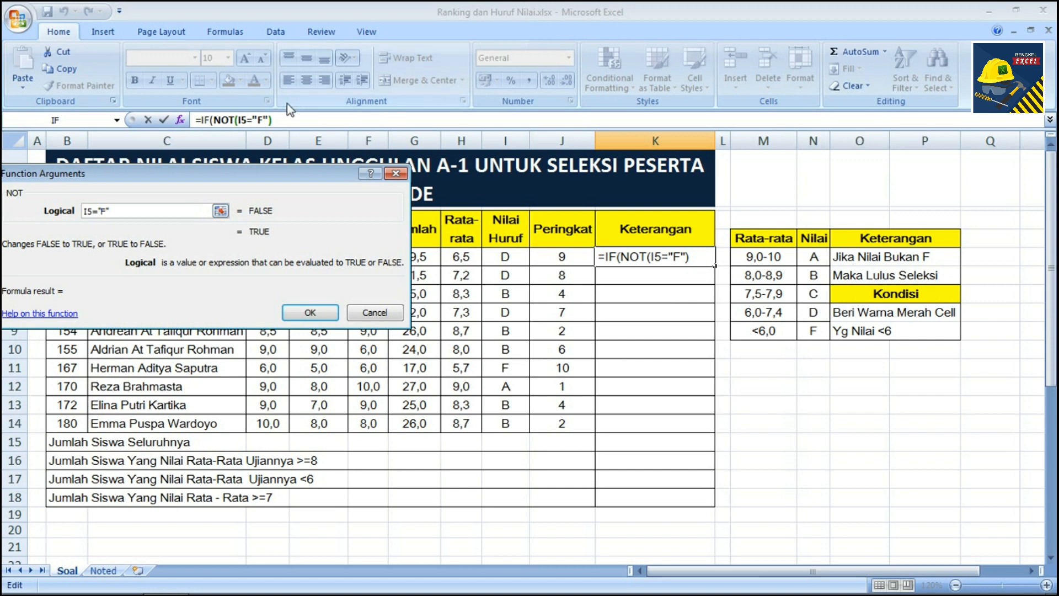
left_click(288, 117)
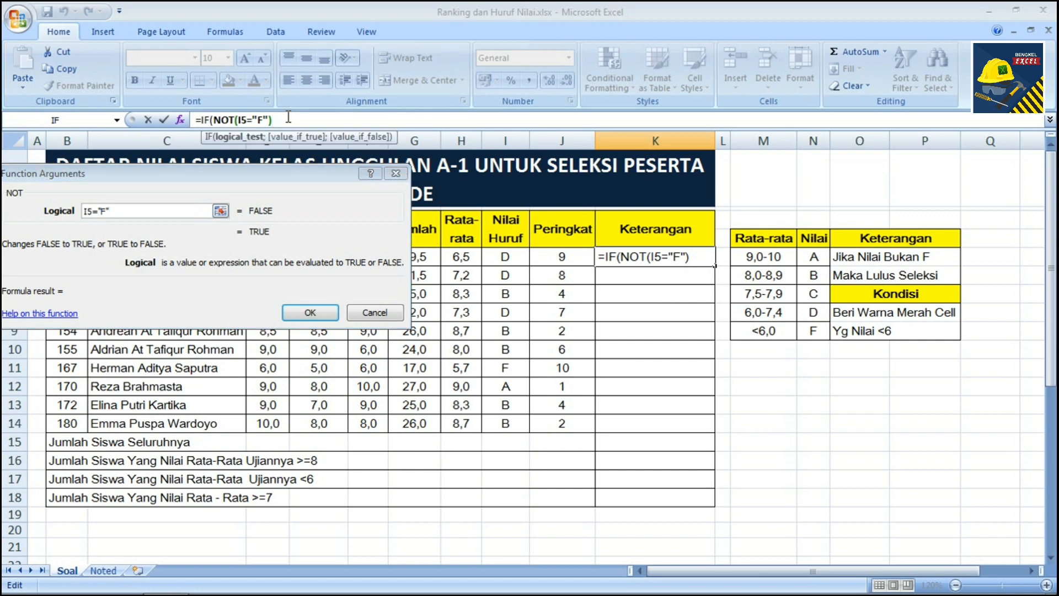
type(";")
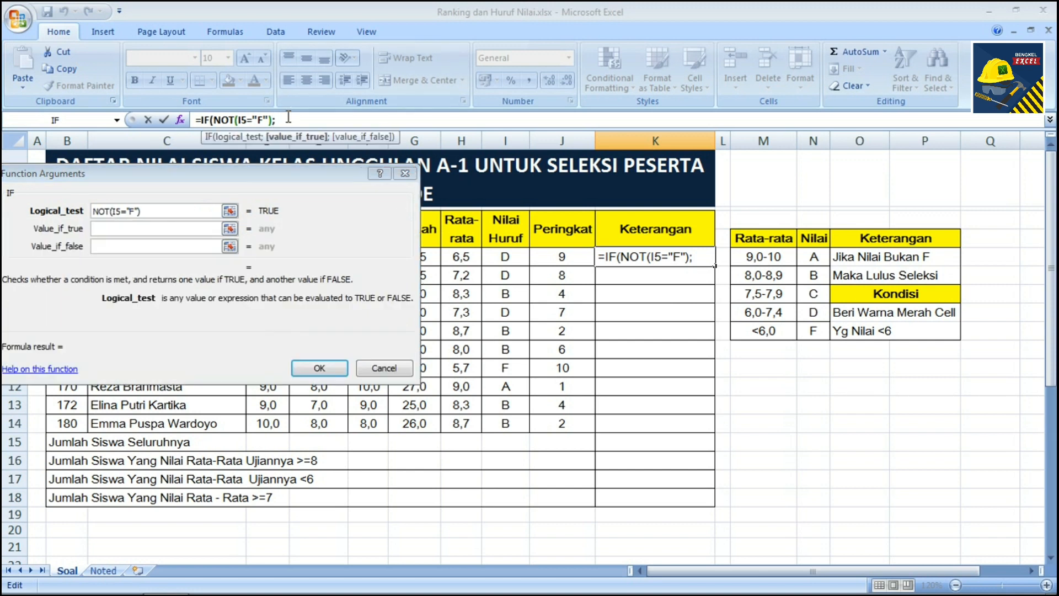
- Set the value if true of the K5 IF formula to "Lulus seleksi"
left_click(132, 227)
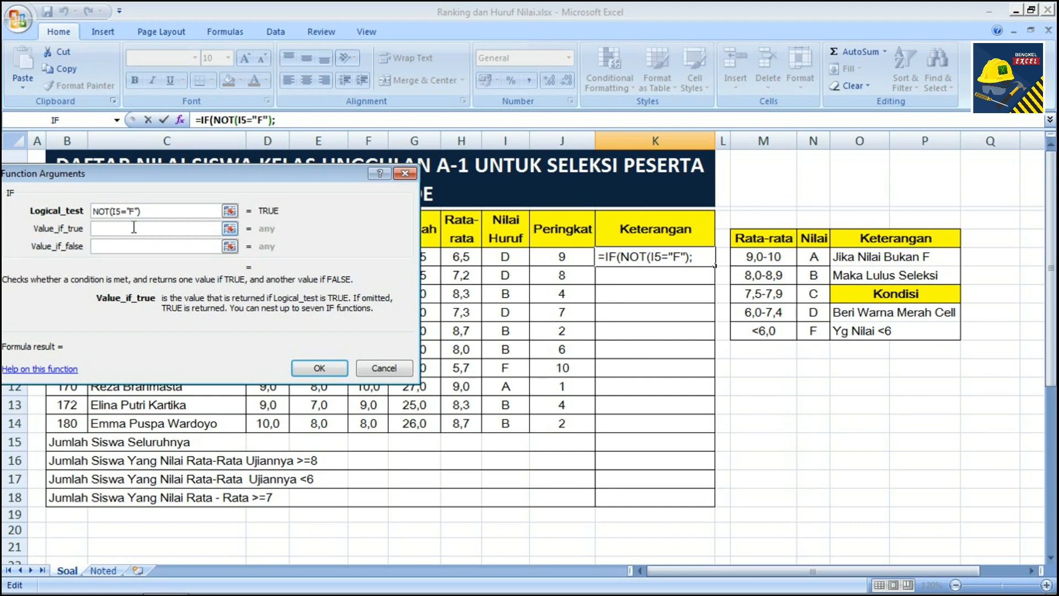
type("IULK")
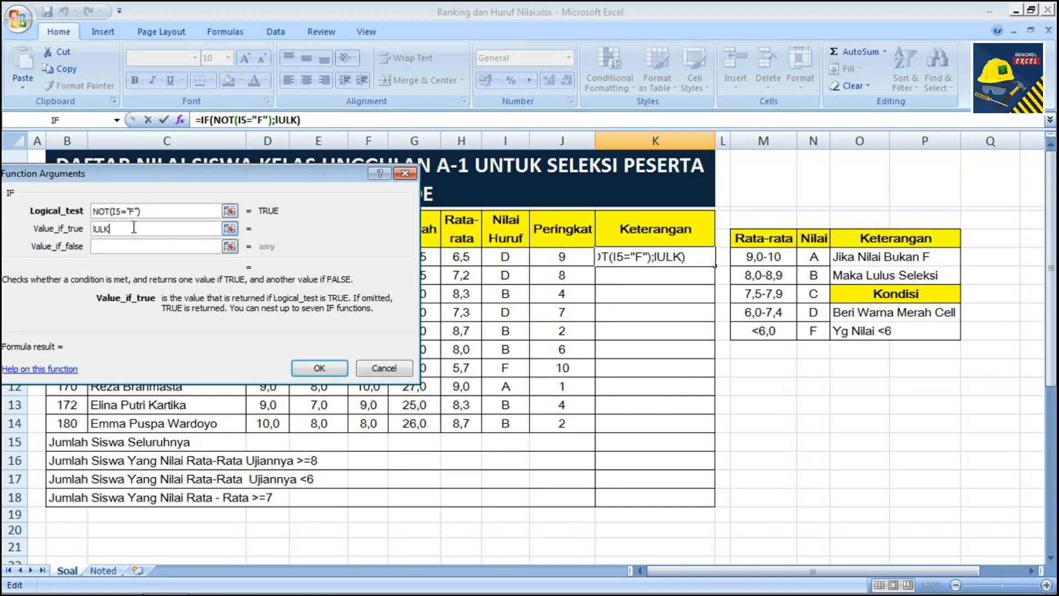
key("BackSpace")
key("BackSpace")
key("BackSpace")
key("BackSpace")
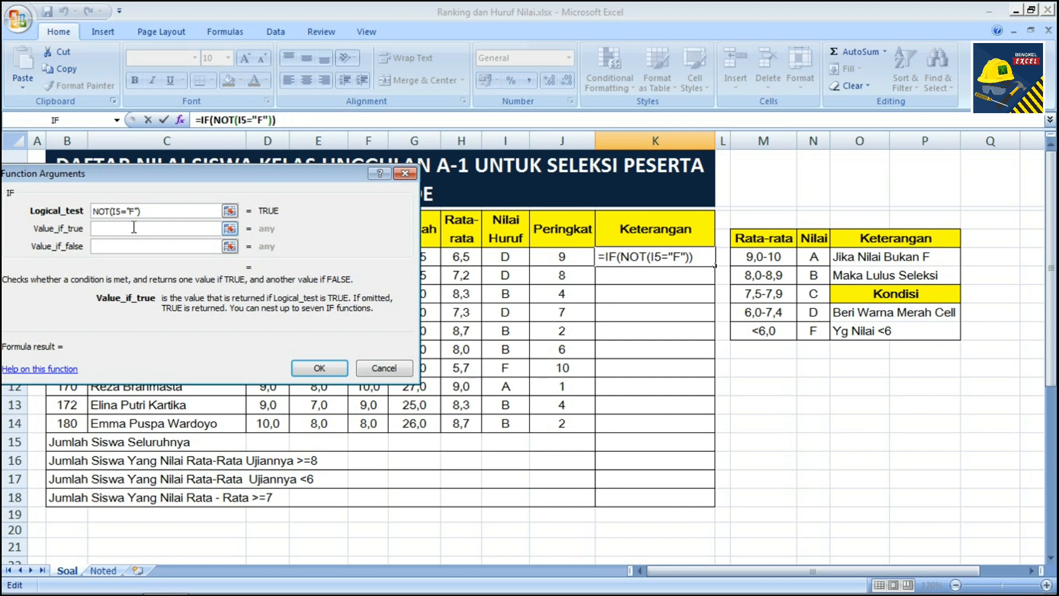
type("Lulu")
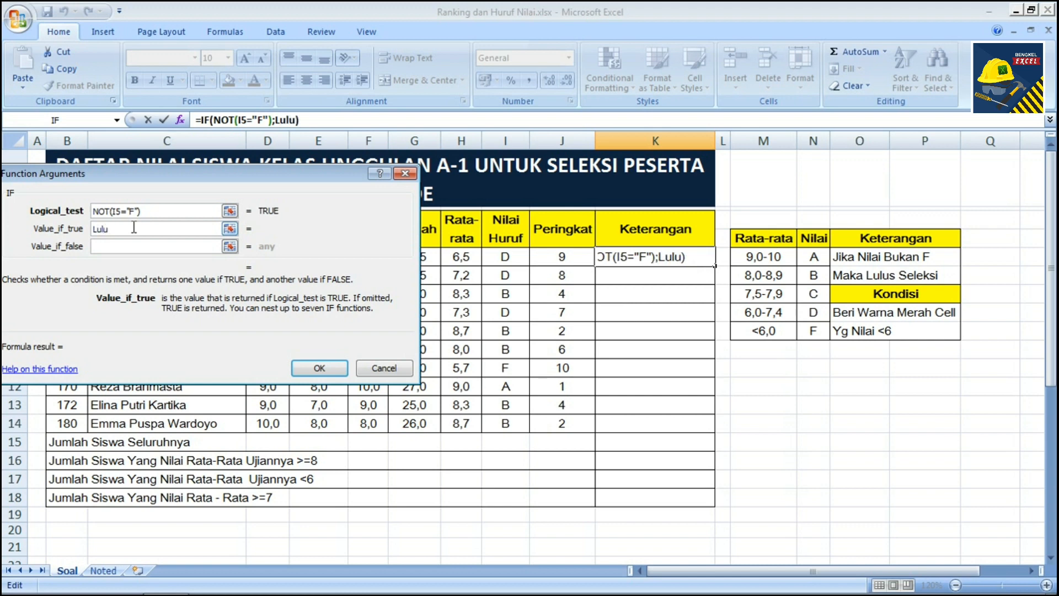
type("s sele")
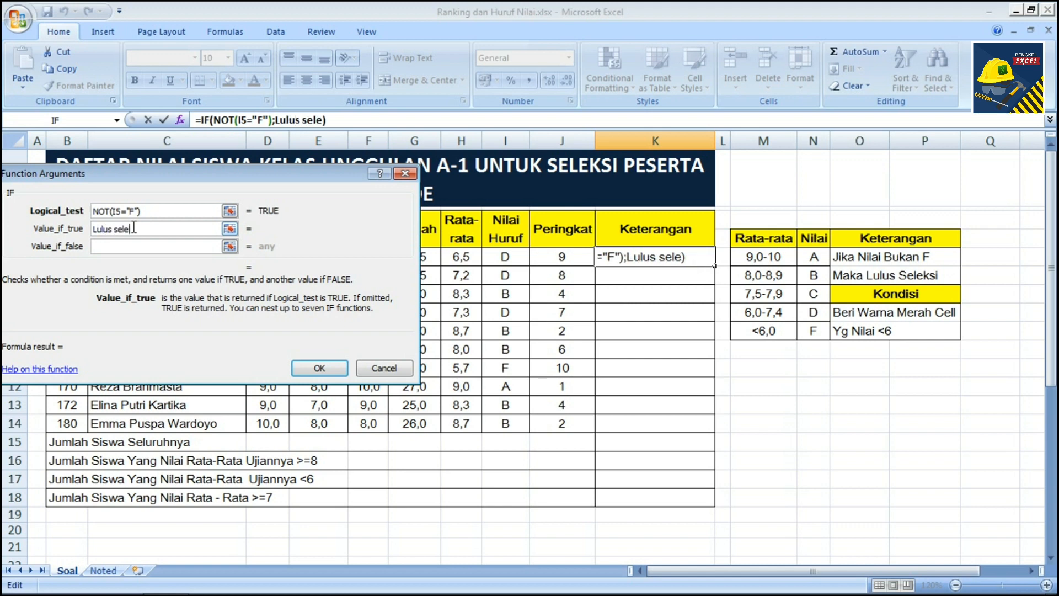
type("ksi")
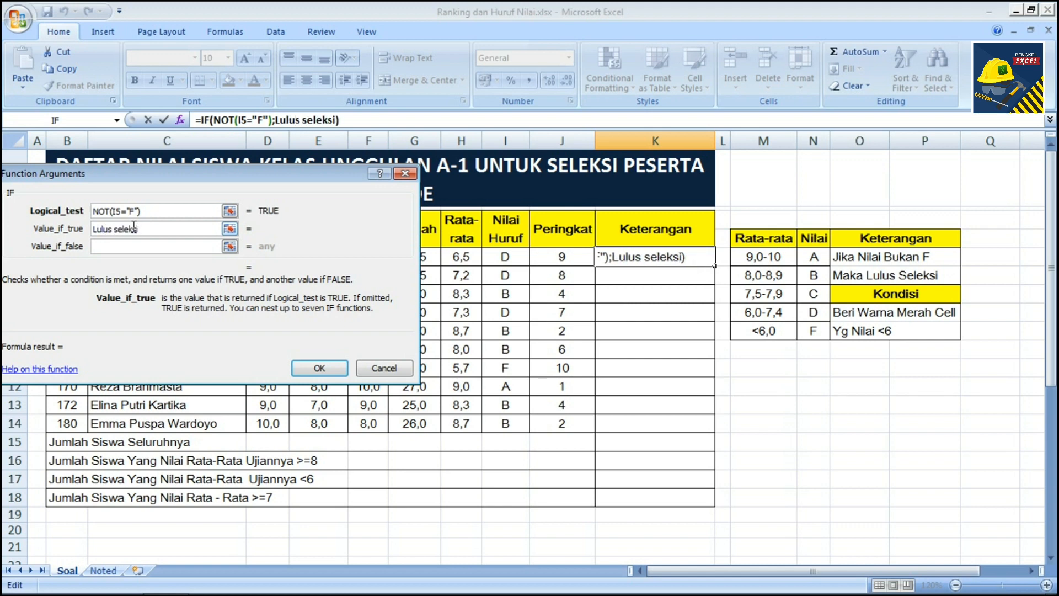
key("Tab")
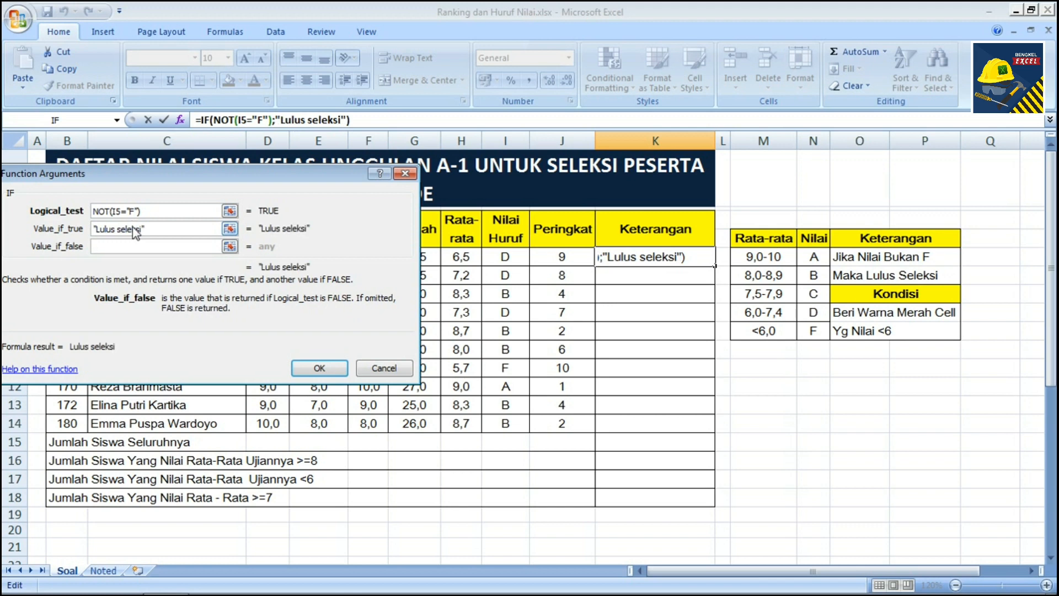
- Set the value if false in K5 to "Tidak Lulus", accept the formula and fill it down to K14
type("Tida")
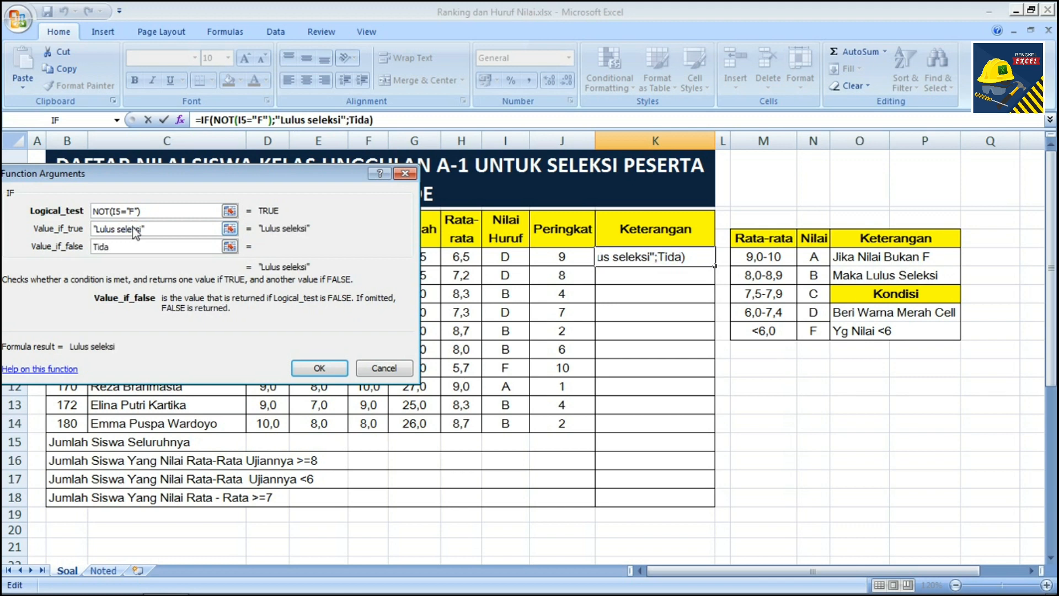
type("k Lul")
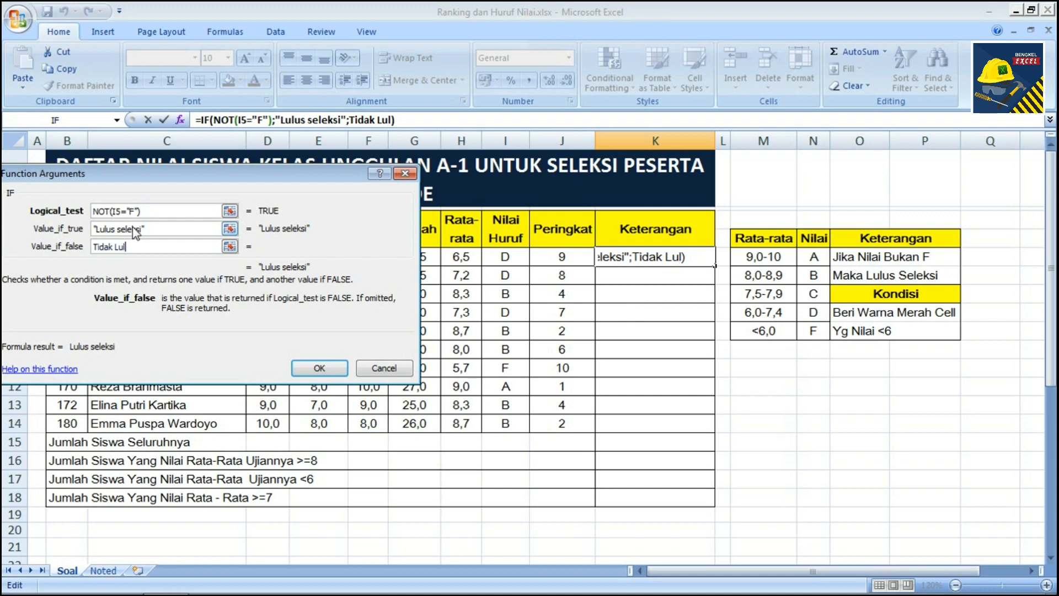
type("us")
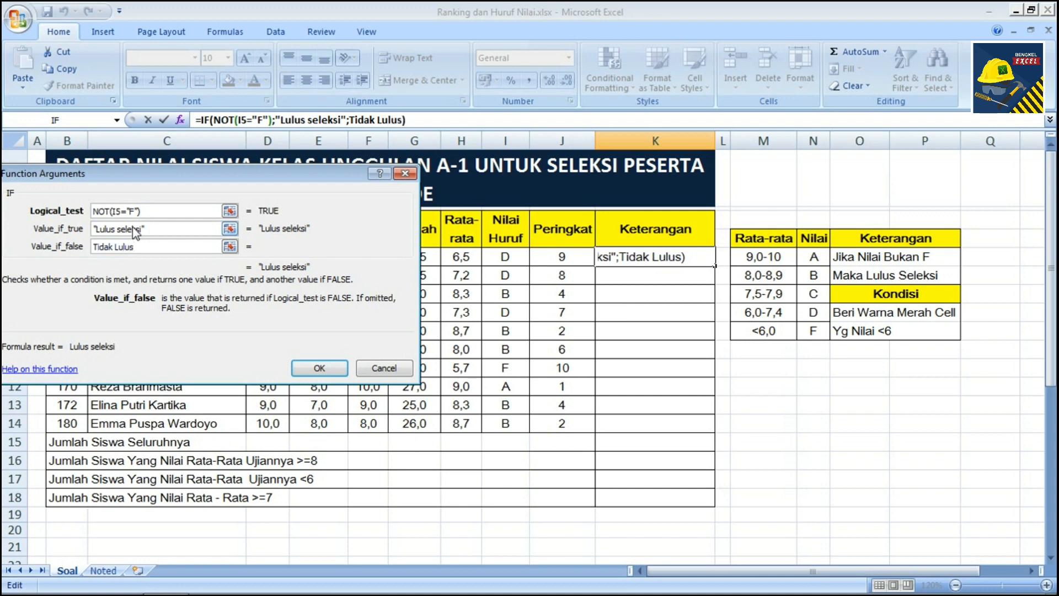
left_click(327, 365)
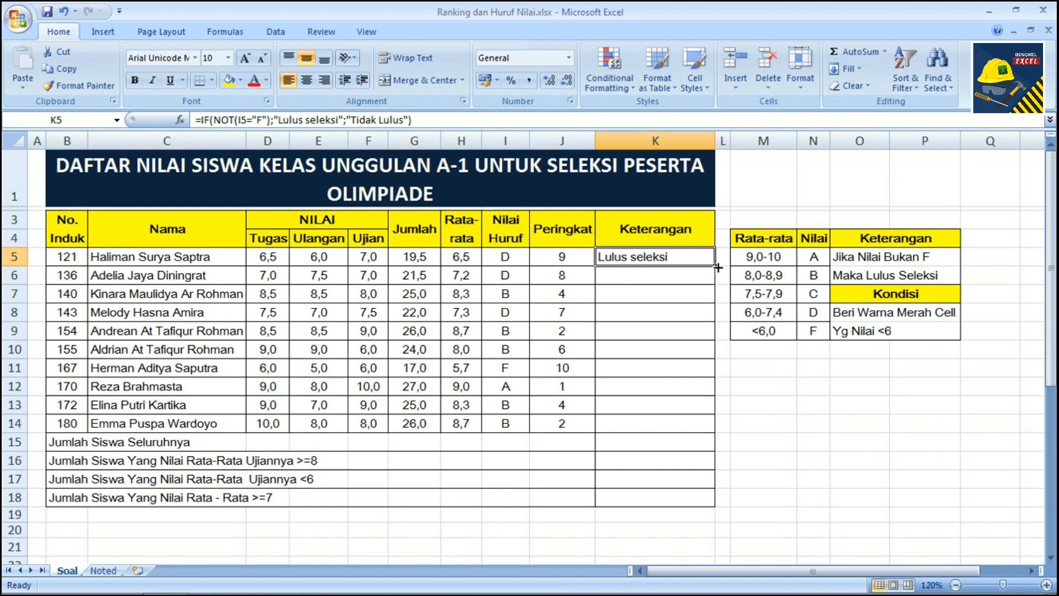
left_click_drag(717, 263, 692, 436)
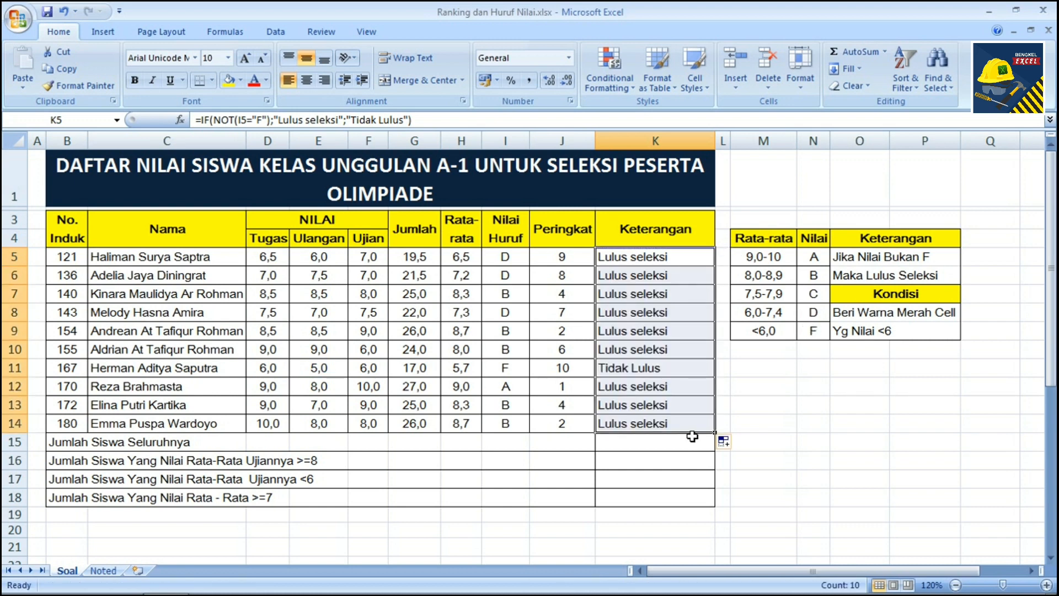
- Check the filled remarks and formulas in the Keterangan column, starting from K11
left_click(677, 367)
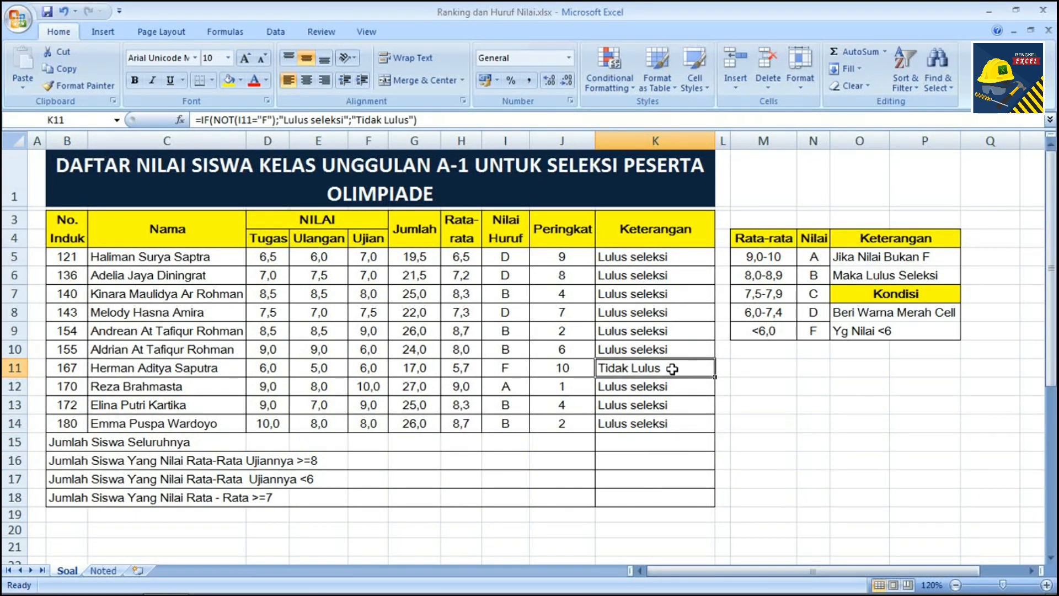
key("Left")
key("Right")
key("Up")
key("Up")
key("Up")
key("Up")
key("Up")
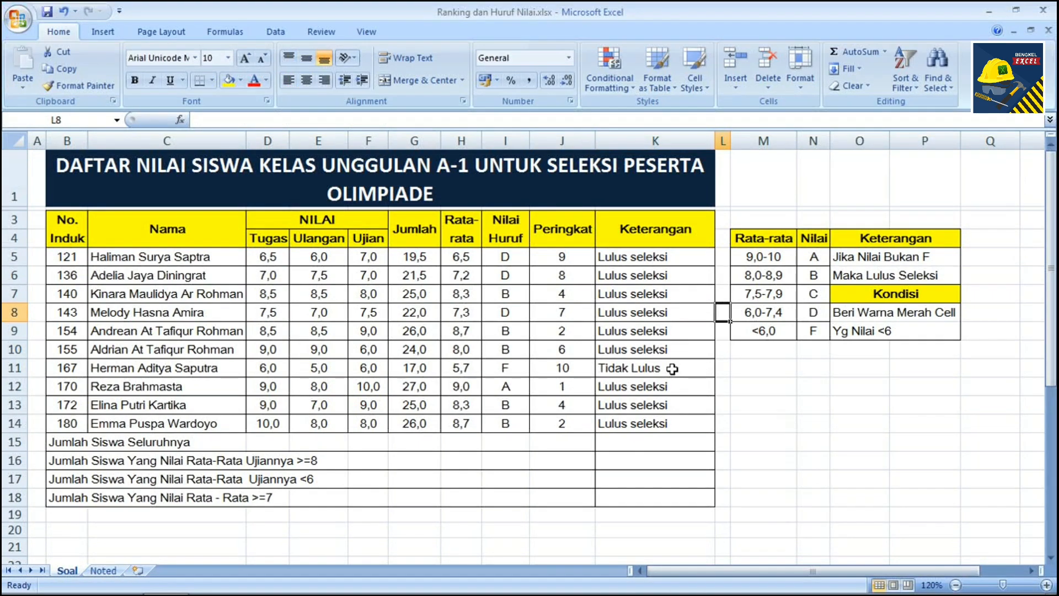
key("Down")
key("Down")
key("Down")
key("Down")
key("Down")
key("Up")
key("Up")
key("Up")
key("Up")
key("Up")
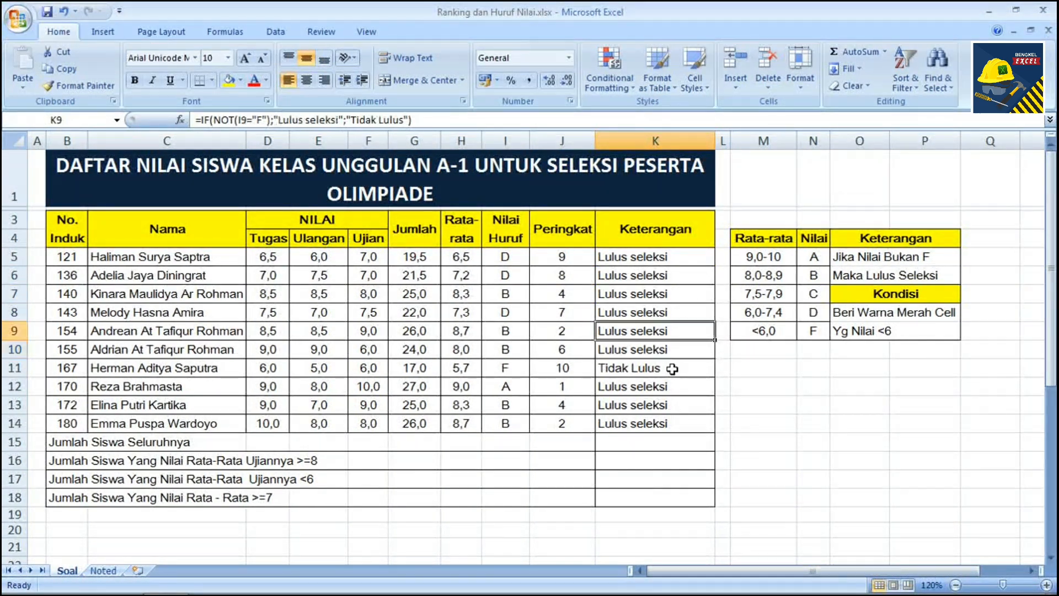
- Change the value if false in the K5 IF formula to "Tidak Lulus Seleksi", refill it down to K14 and save
key("Up")
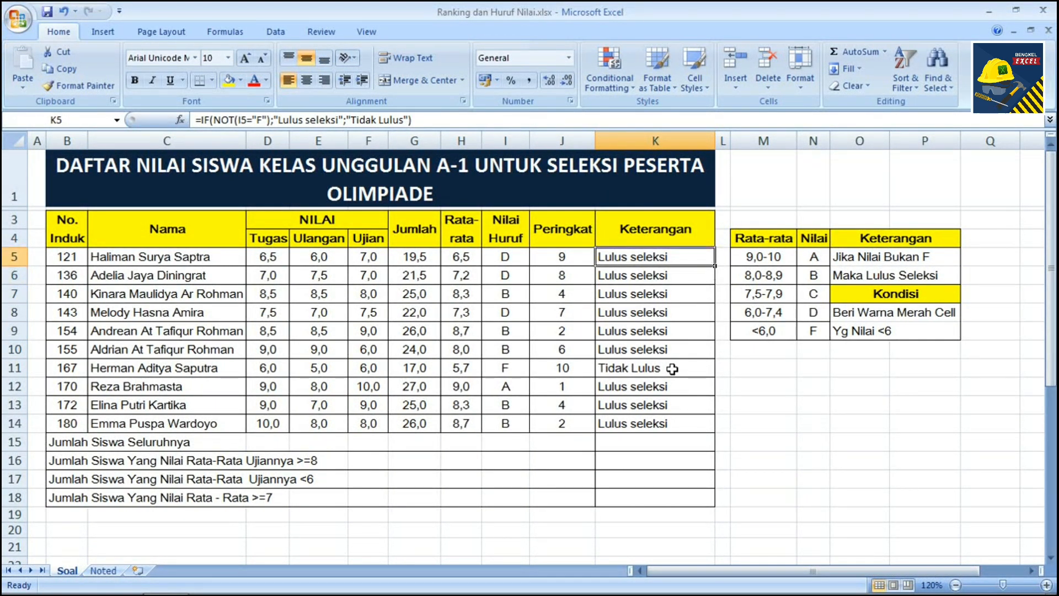
left_click(180, 120)
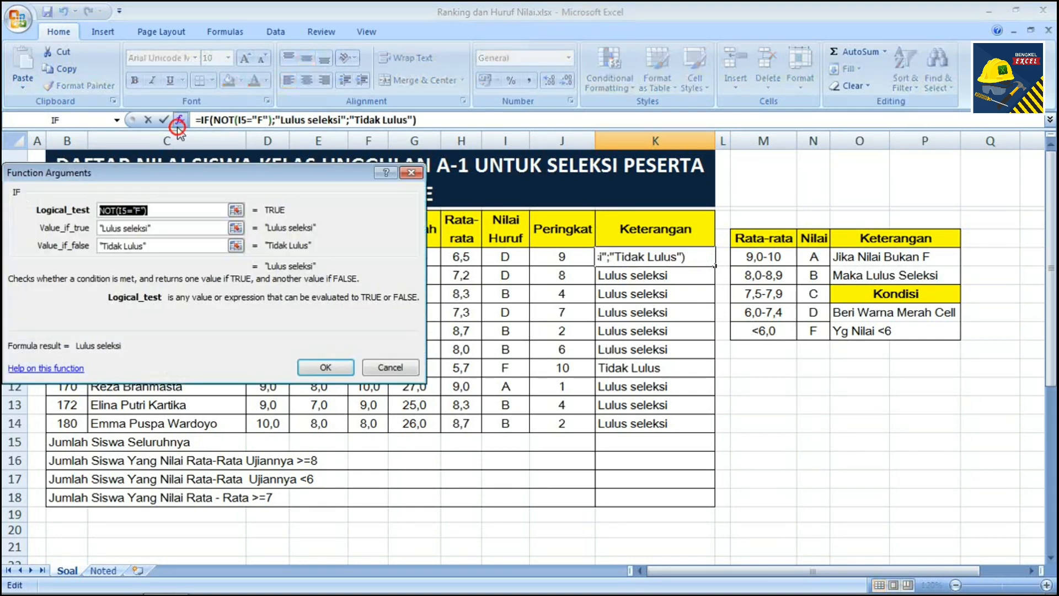
left_click(143, 246)
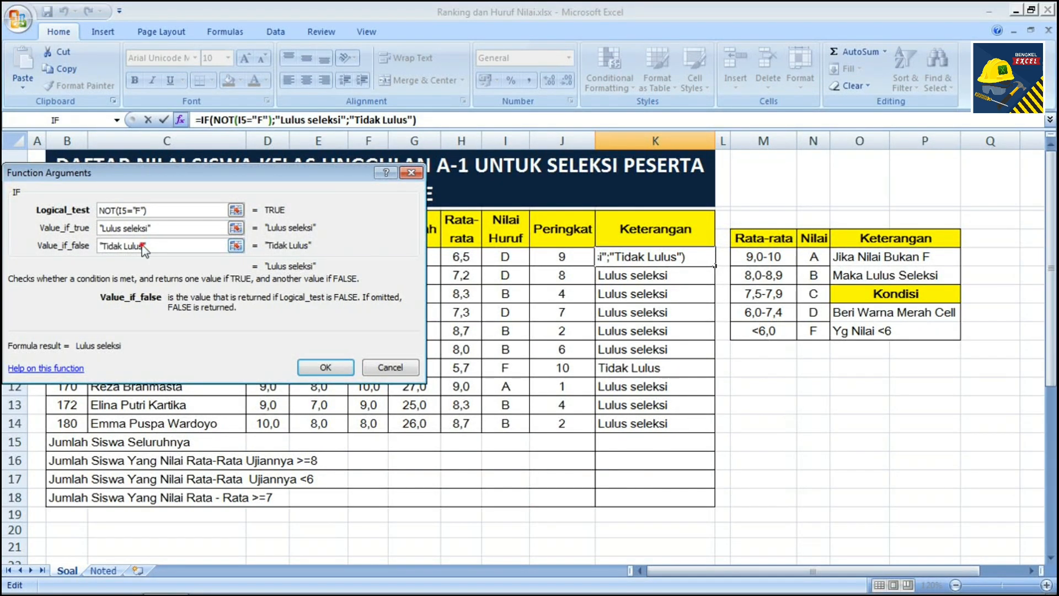
type("Se")
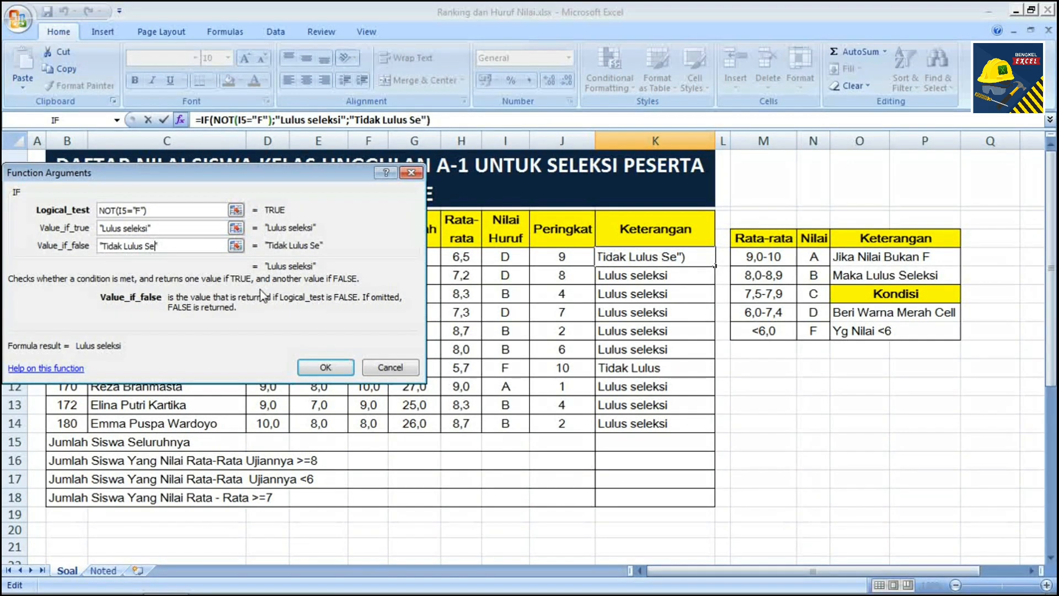
type("leksi")
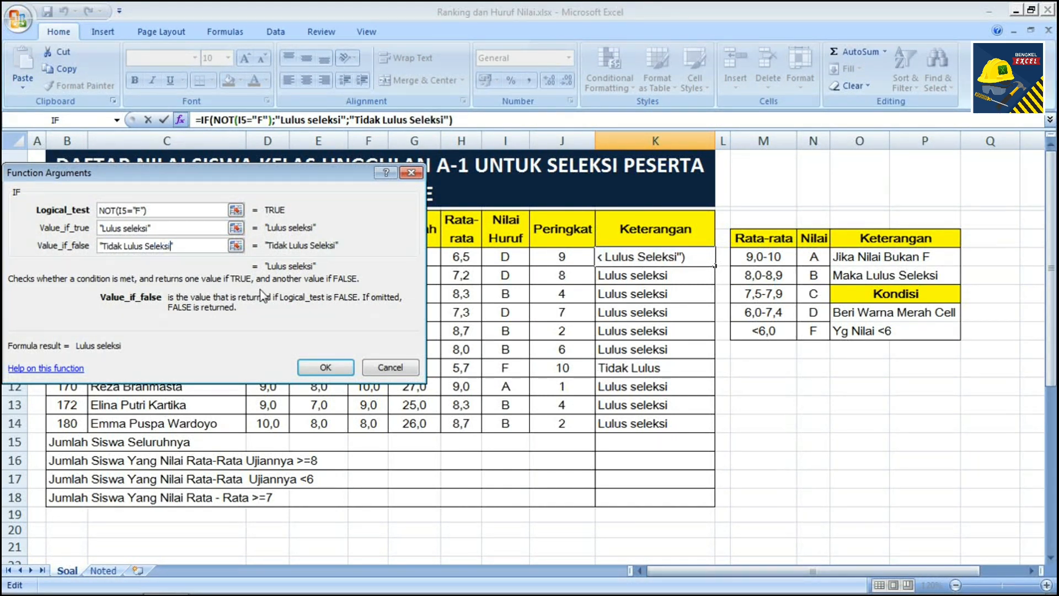
key("Return")
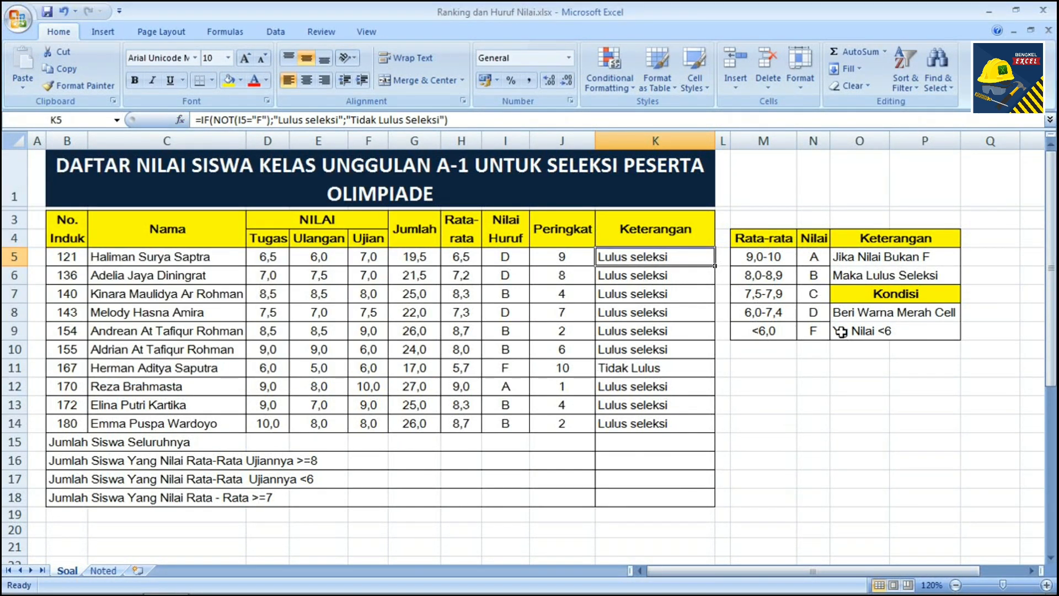
left_click_drag(715, 266, 682, 423)
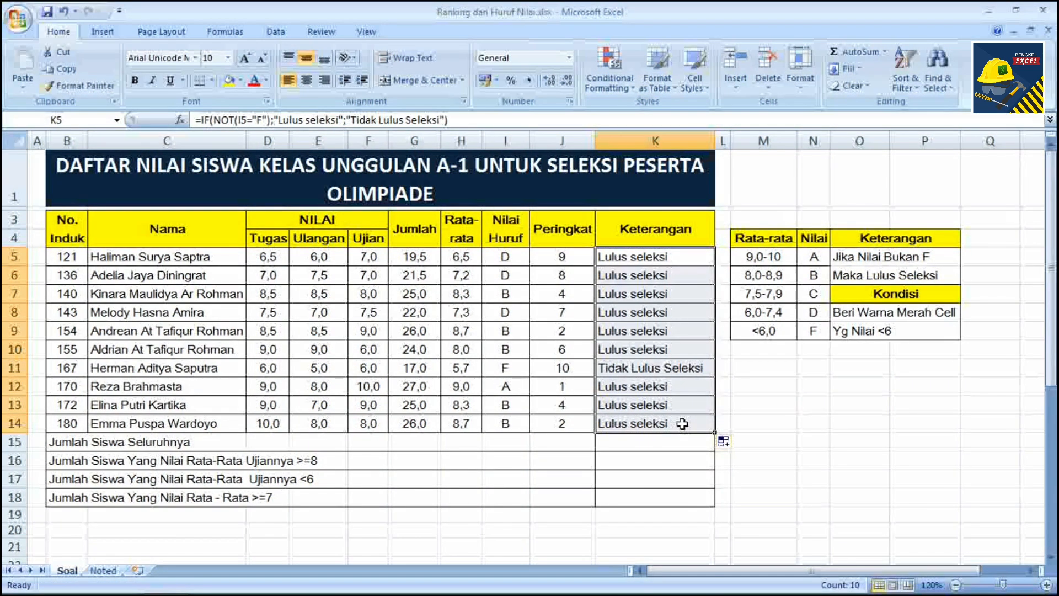
key("ctrl+s")
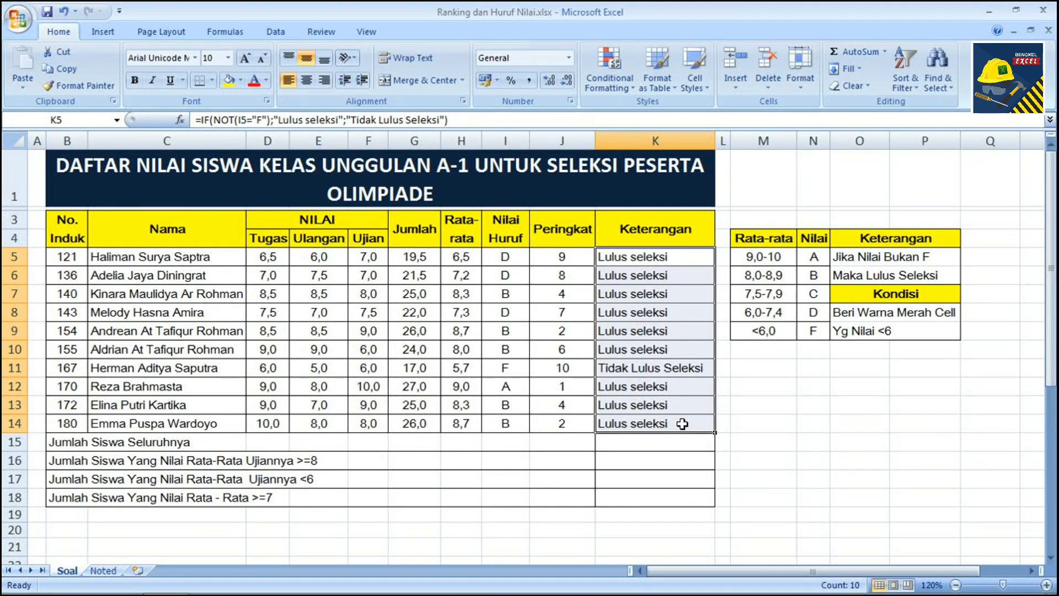
- Start a Less Than conditional formatting rule for the Tugas, Ulangan and Ujian scores in D5:F14
left_click(259, 250)
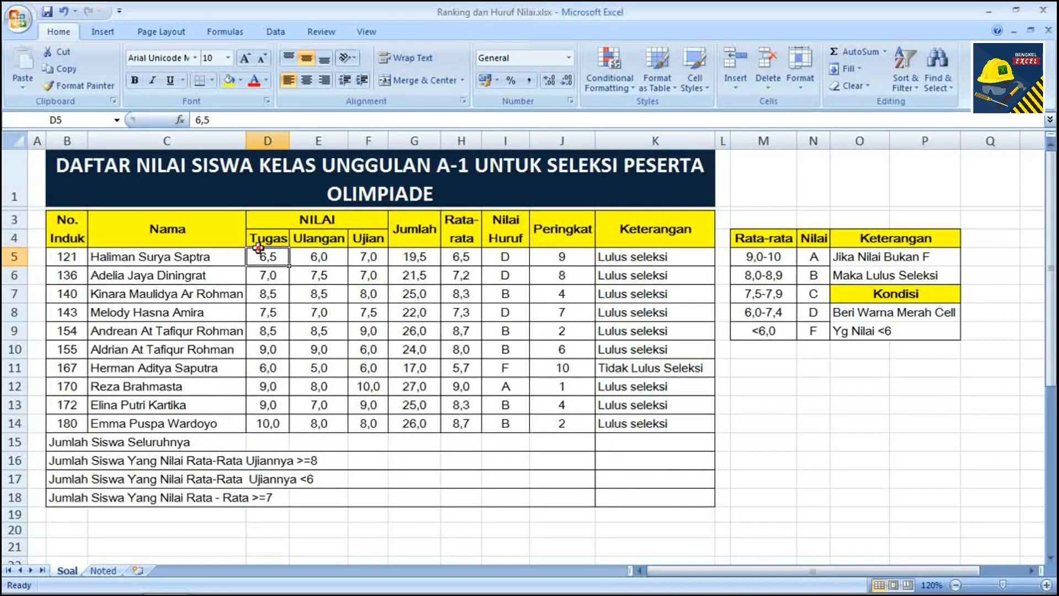
left_click_drag(259, 249, 470, 328)
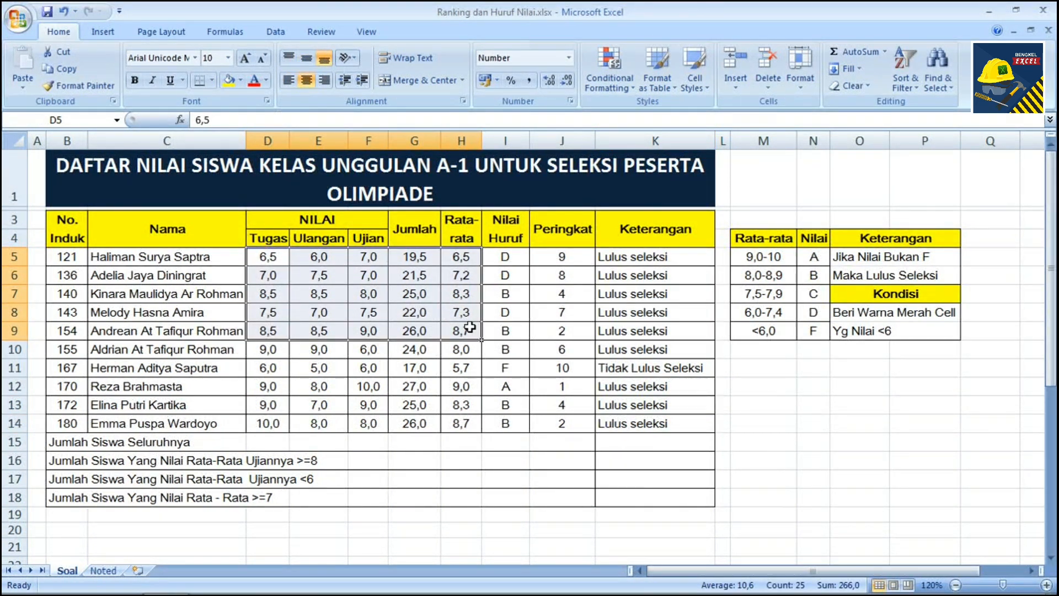
key("Left")
key("Left")
key("Right")
key("Right")
key("shift+Right")
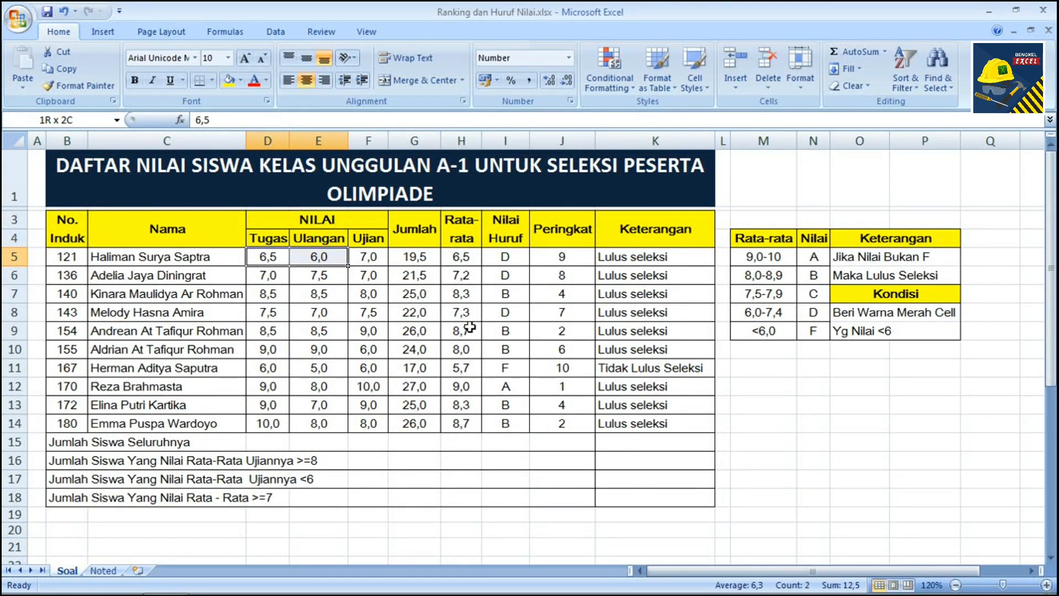
key("shift+Right")
key("shift+Down")
key("shift+Down")
key("shift+Down")
key("shift+Down")
key("shift+Down")
key("shift+Down")
key("shift+Down")
key("shift+Down")
key("shift+Down")
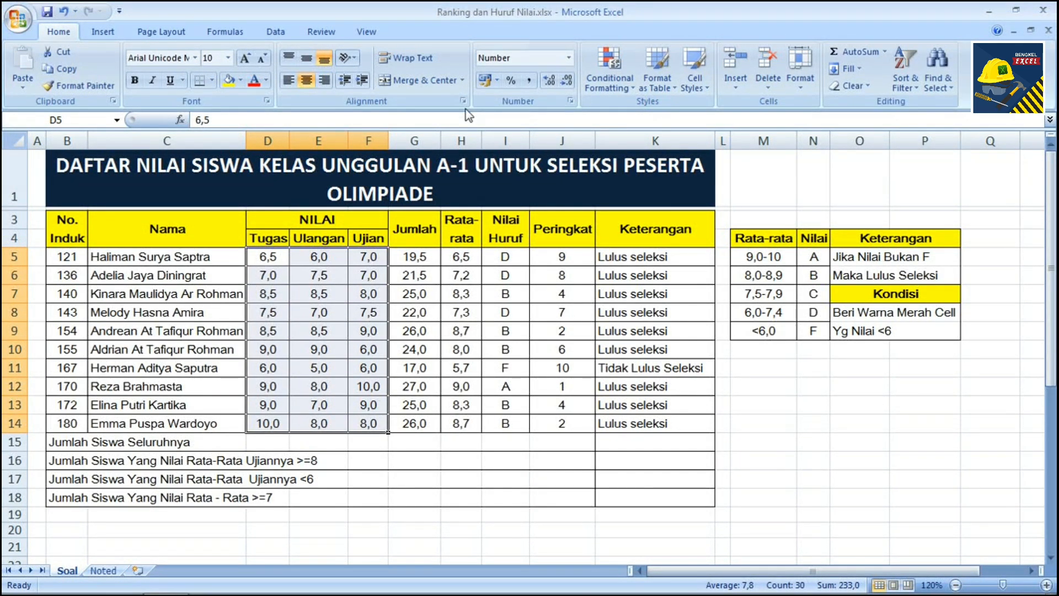
left_click(218, 28)
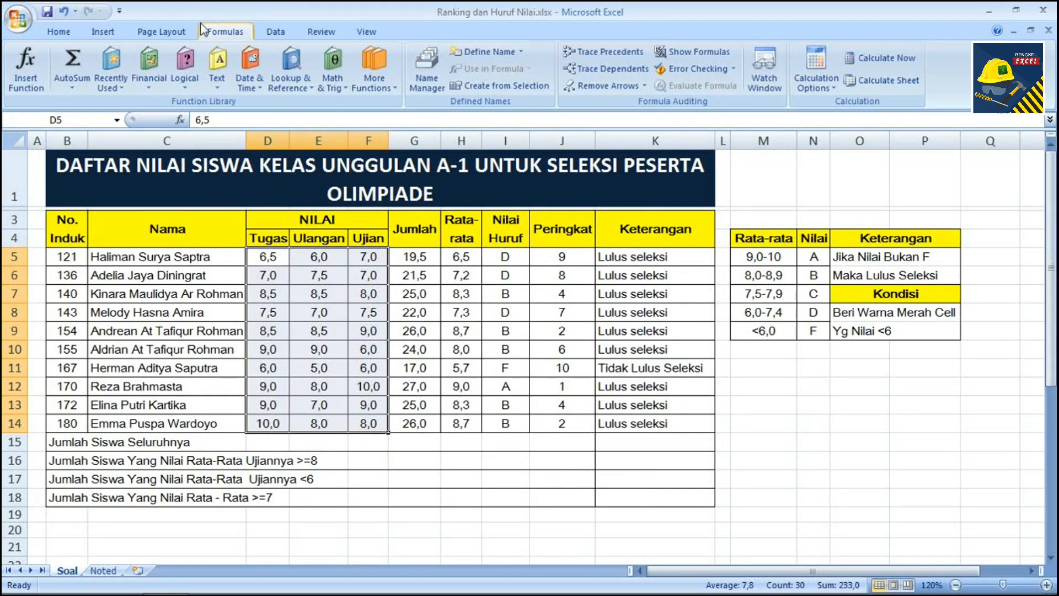
left_click(47, 29)
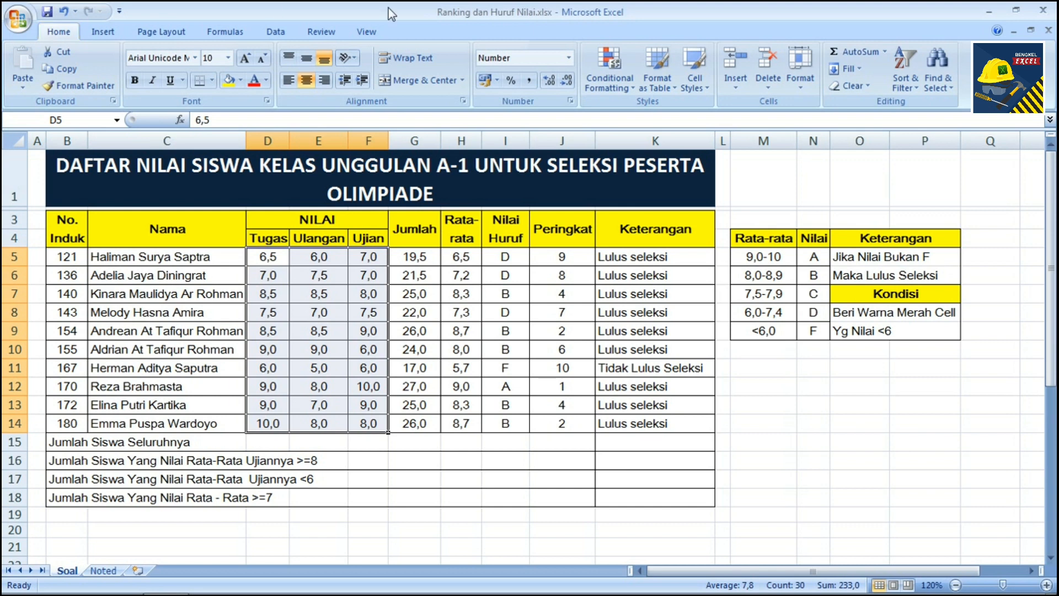
left_click(604, 84)
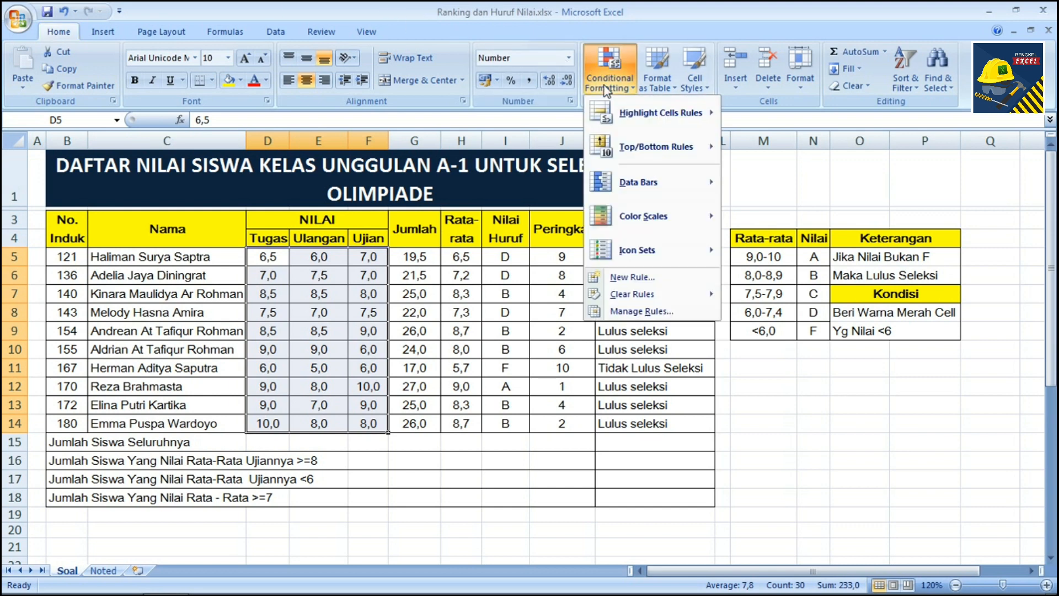
mouse_move(607, 109)
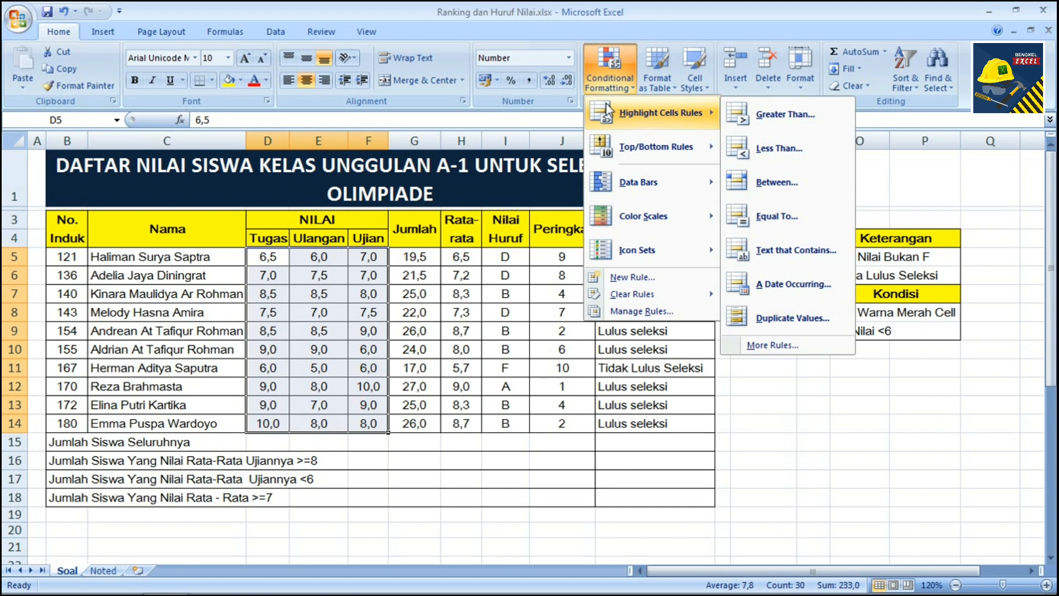
left_click(777, 148)
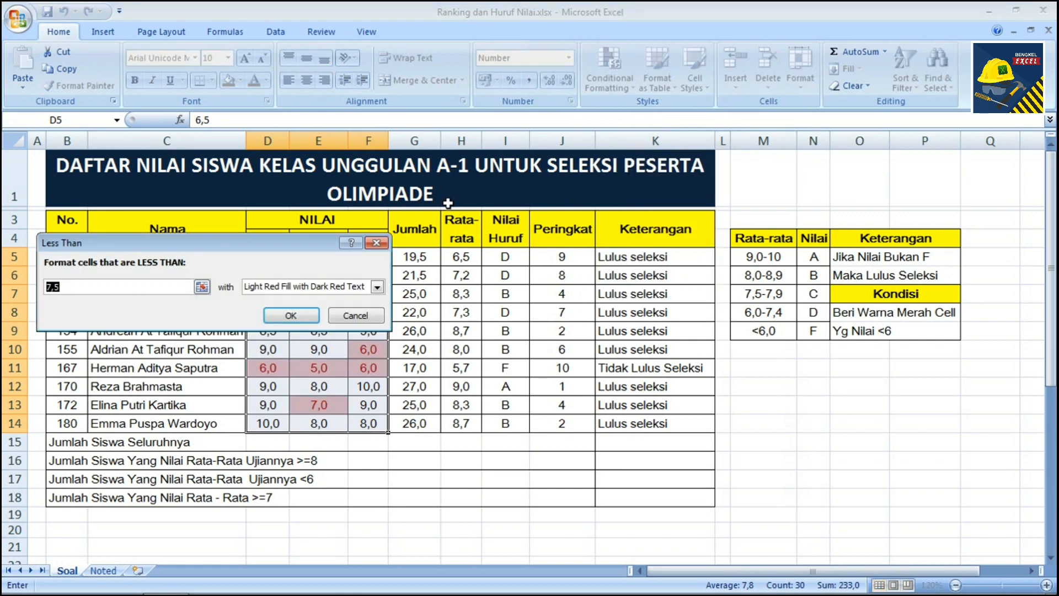
- Set the Less Than threshold to 6 with Light Red Fill with Dark Red Text, apply the rule and save the workbook
type("<6")
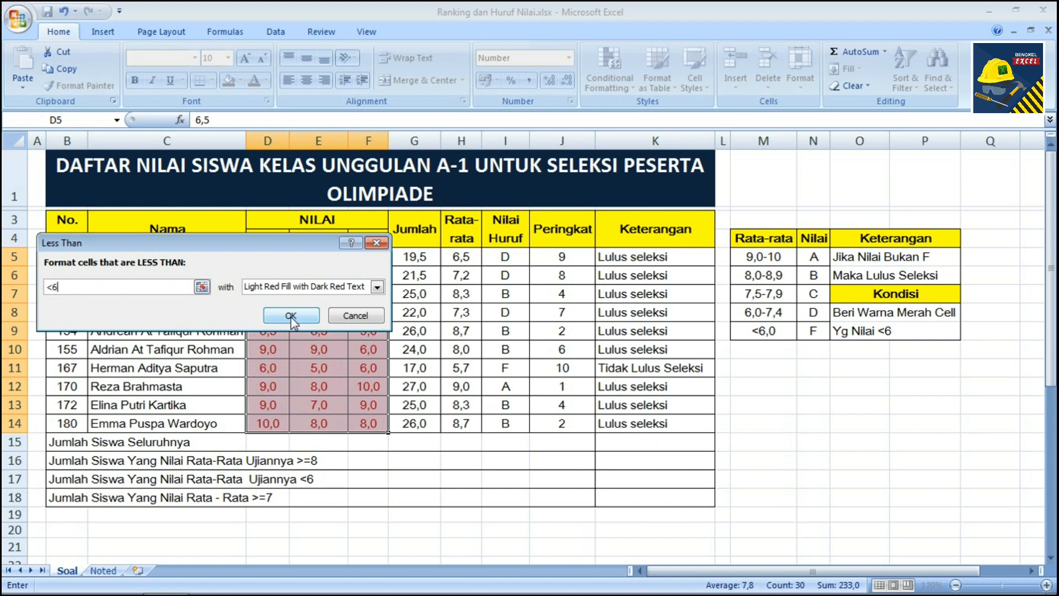
key("BackSpace")
type("6")
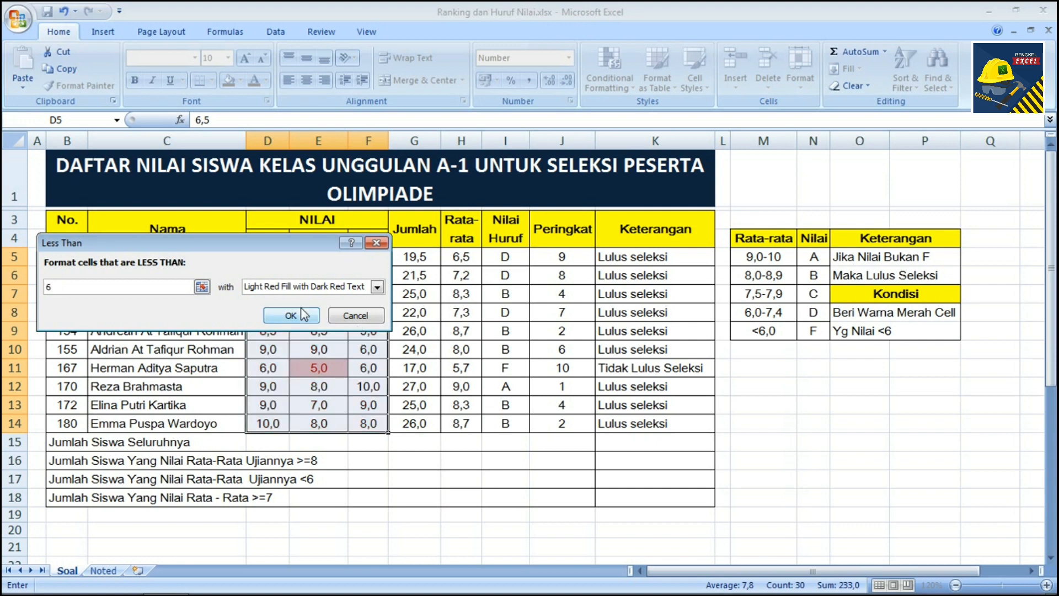
left_click(290, 317)
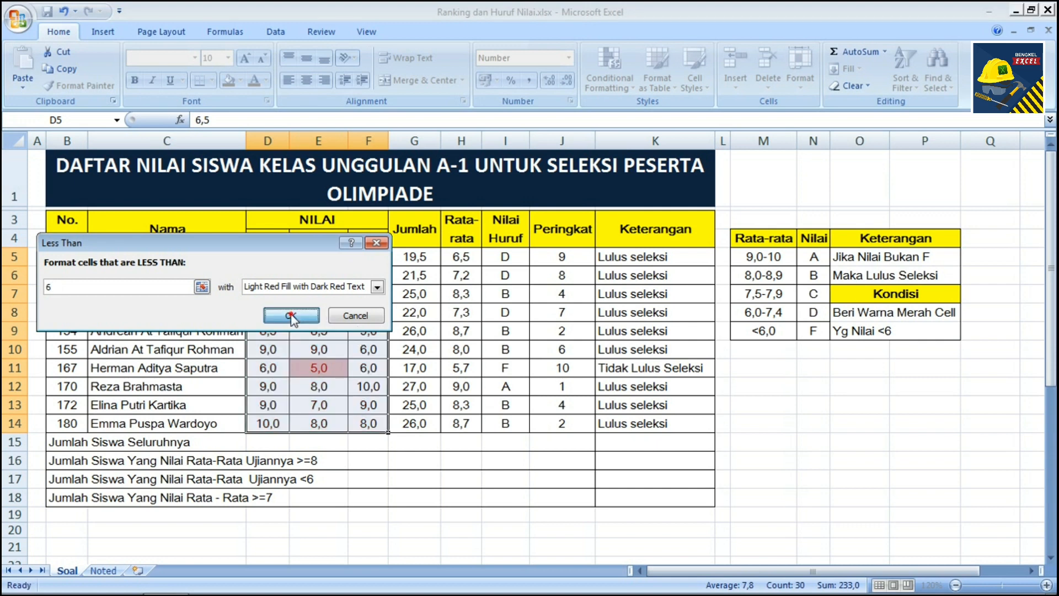
left_click(291, 313)
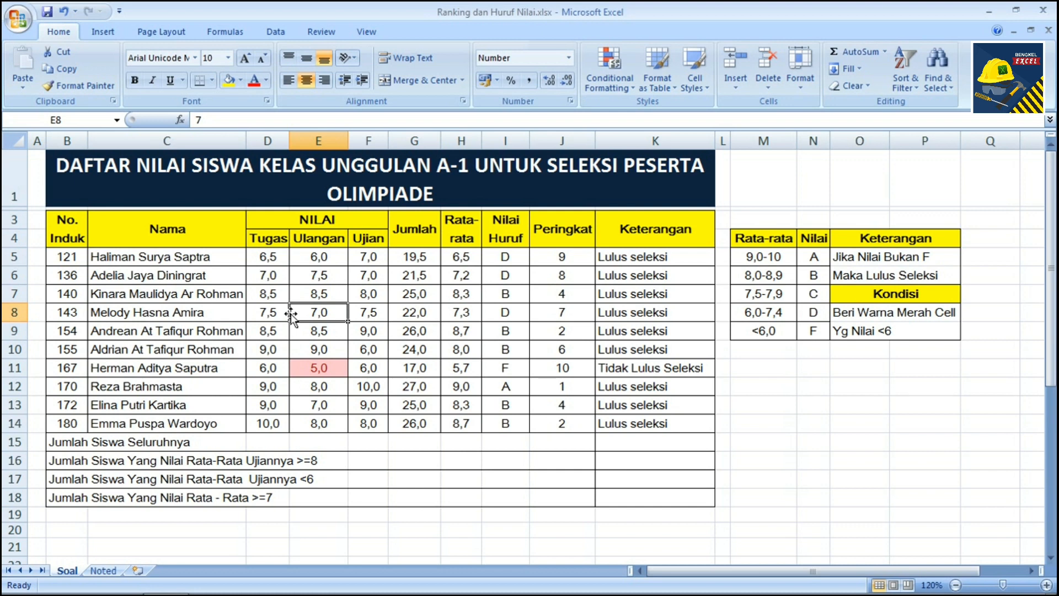
key("ctrl+s")
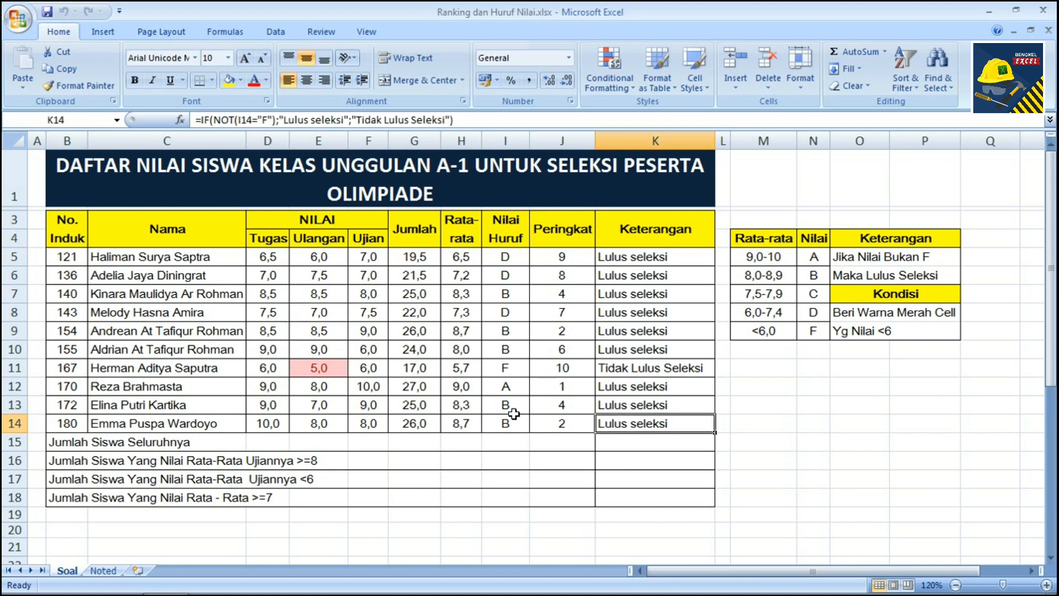
- Count all students in K15 with a COUNT formula over the student numbers in B5:B14
left_click(669, 446)
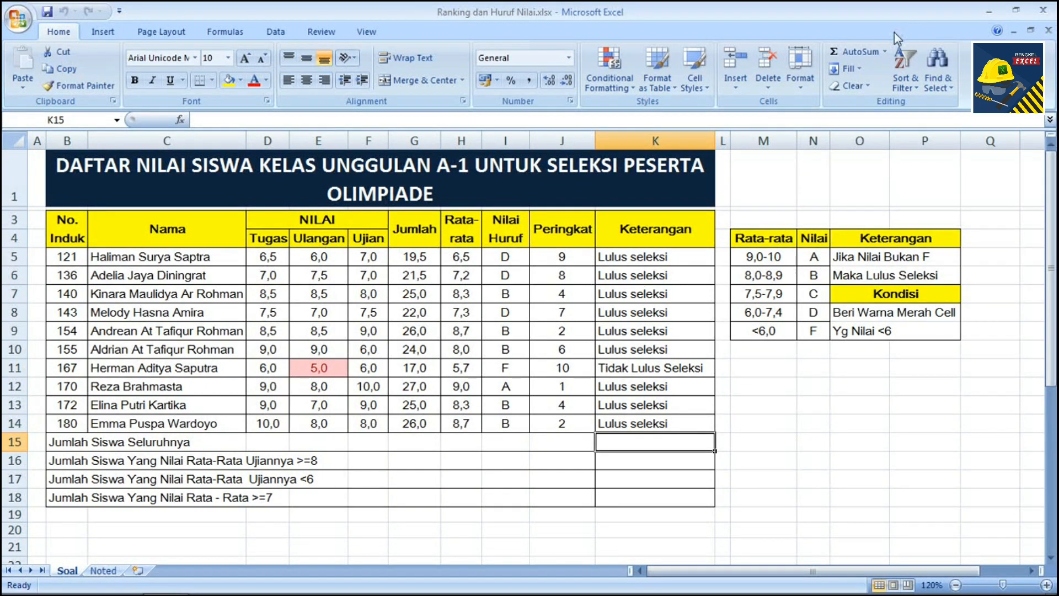
left_click(884, 52)
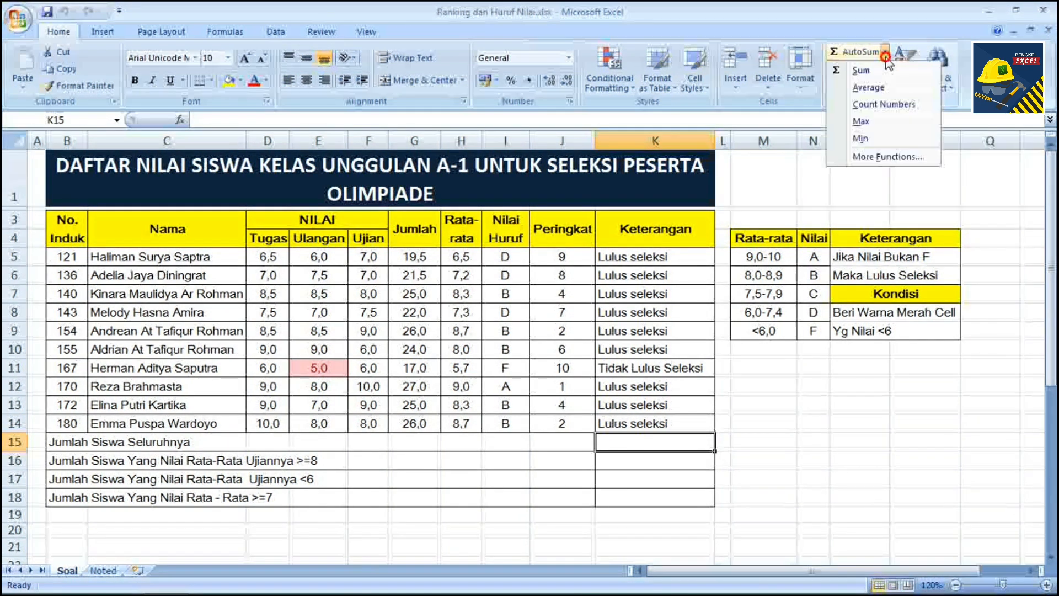
left_click(884, 105)
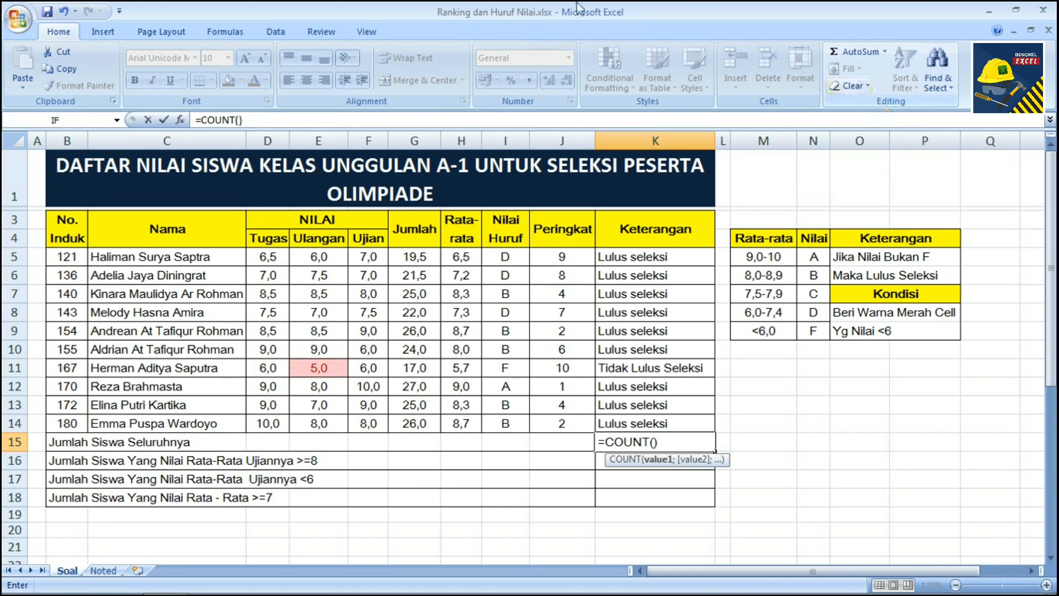
left_click_drag(67, 256, 66, 424)
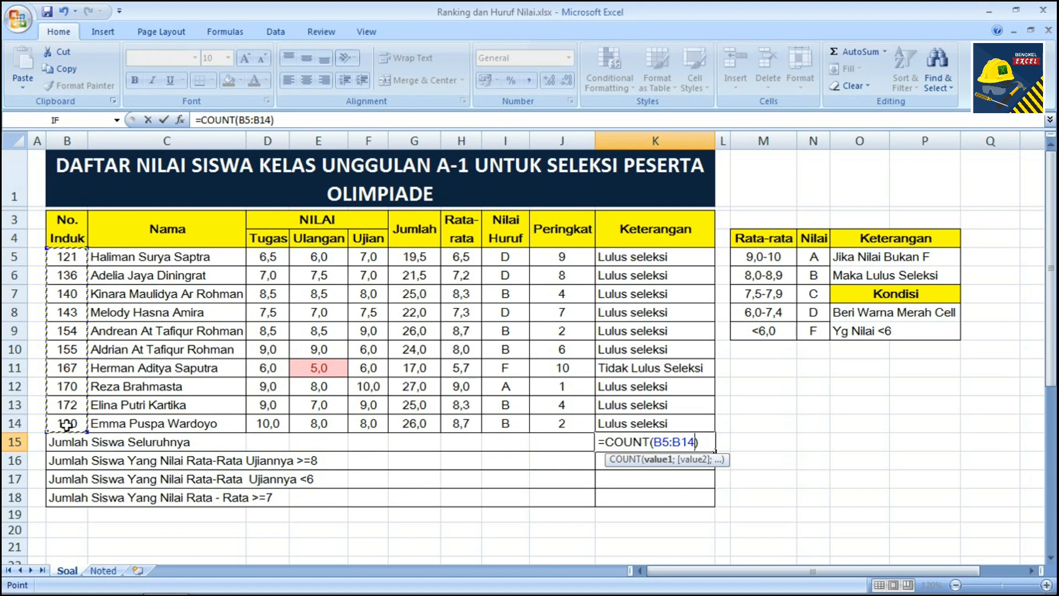
key("Return")
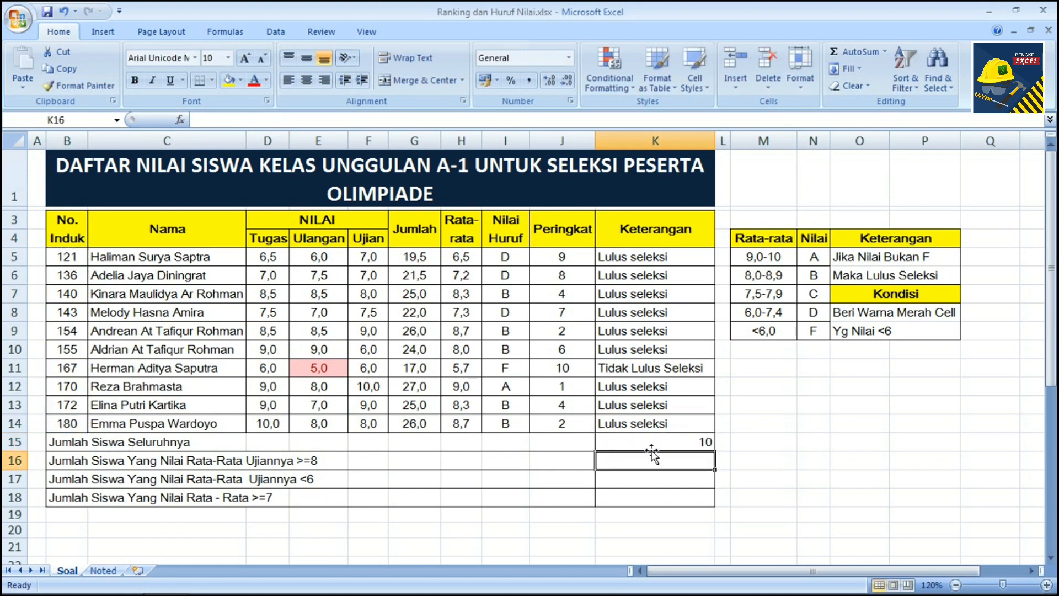
- Left-align the summary result cells K15:K18
left_click_drag(646, 444, 643, 494)
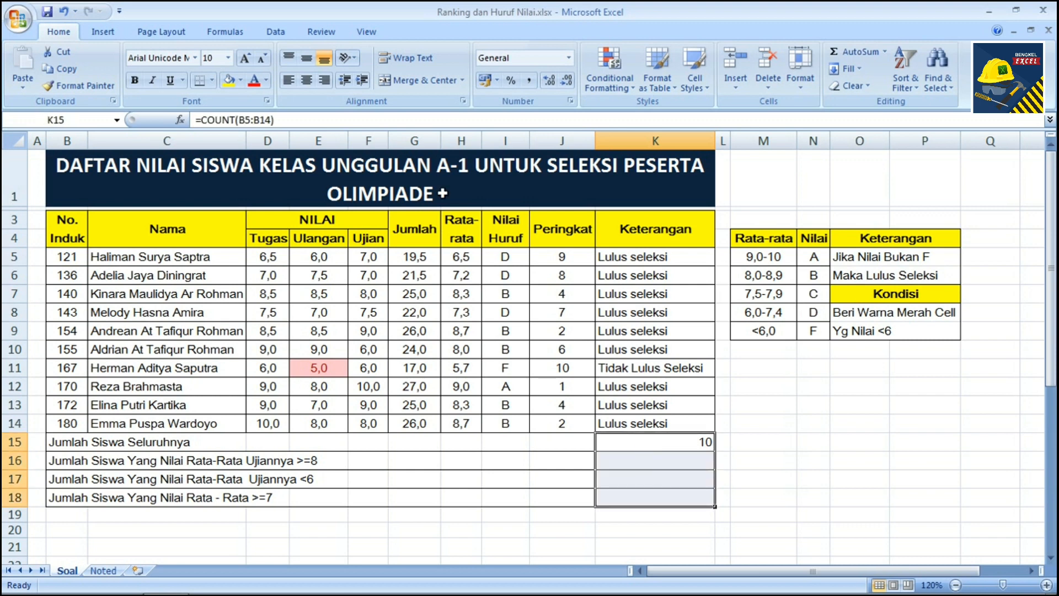
left_click(306, 80)
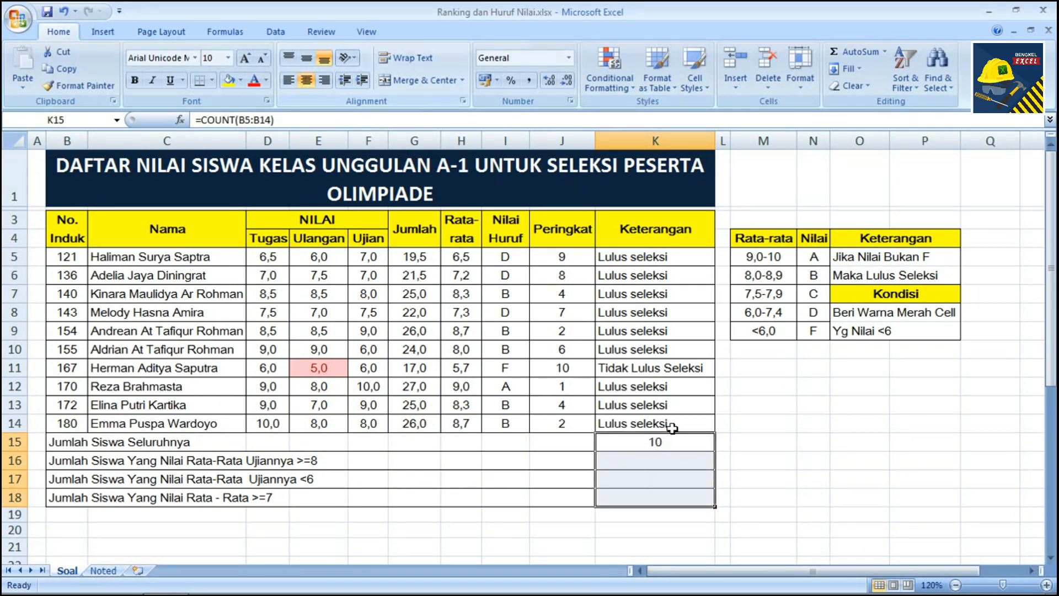
left_click(287, 81)
- Insert a COUNTIF function in K16 for the students with Ujian scores of at least 8, choosing it from all functions
left_click(618, 462)
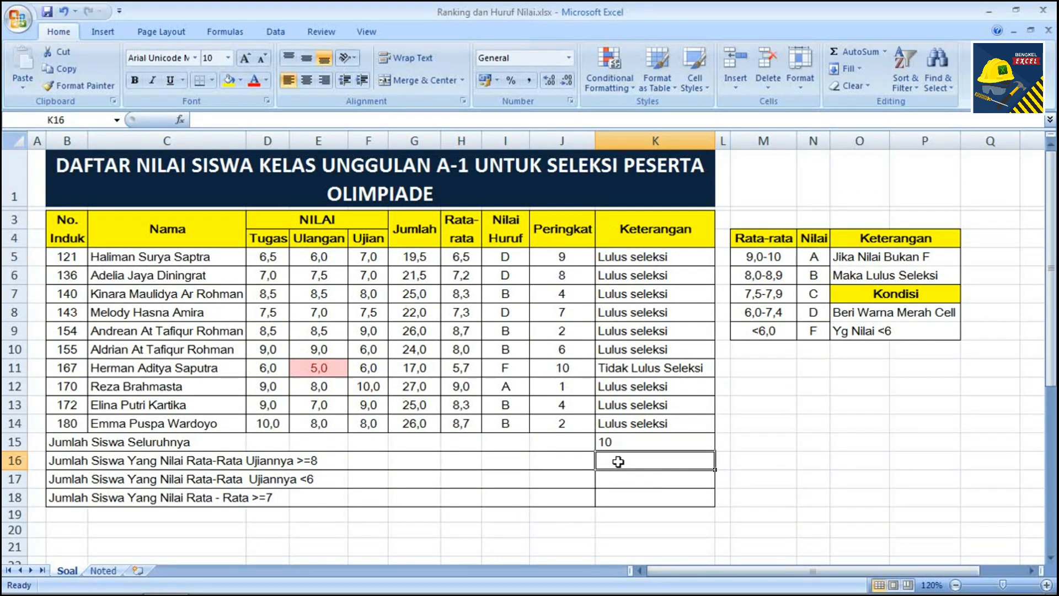
left_click(312, 463)
left_click(657, 465)
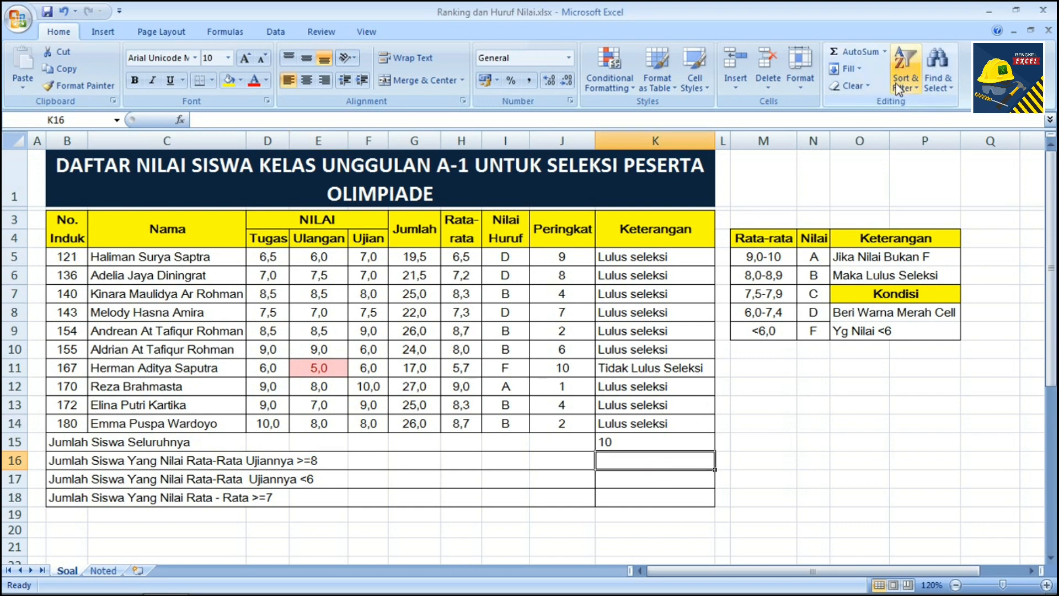
left_click(180, 120)
left_click(246, 386)
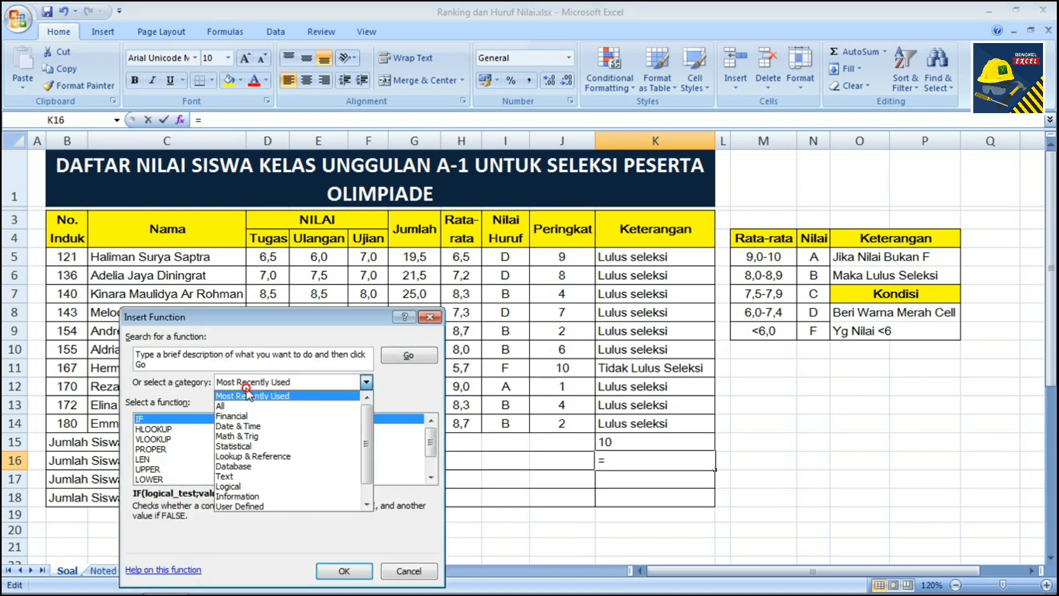
left_click(248, 400)
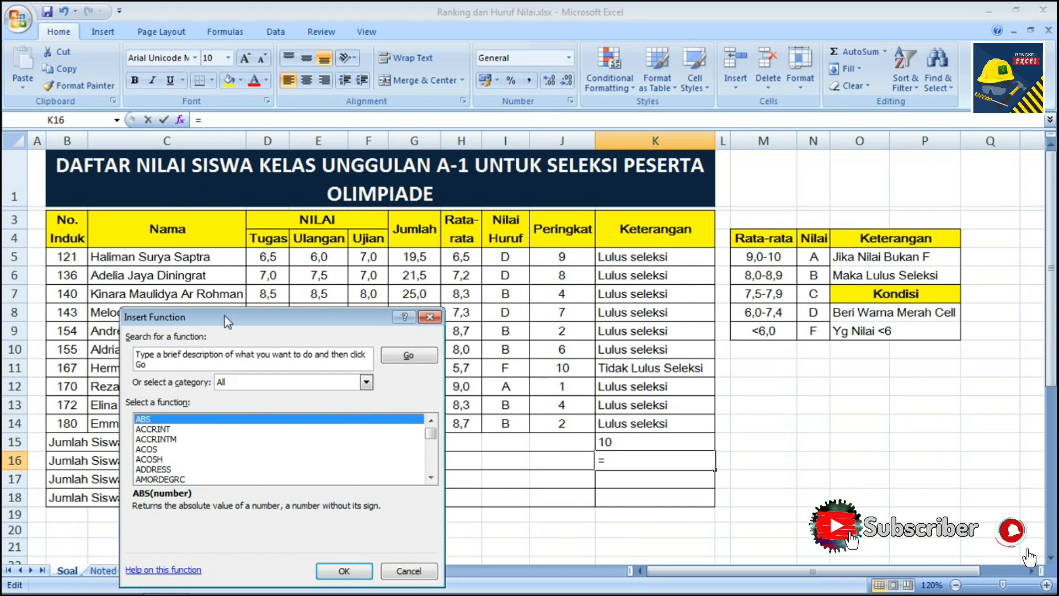
left_click_drag(224, 315, 170, 145)
left_click(122, 270)
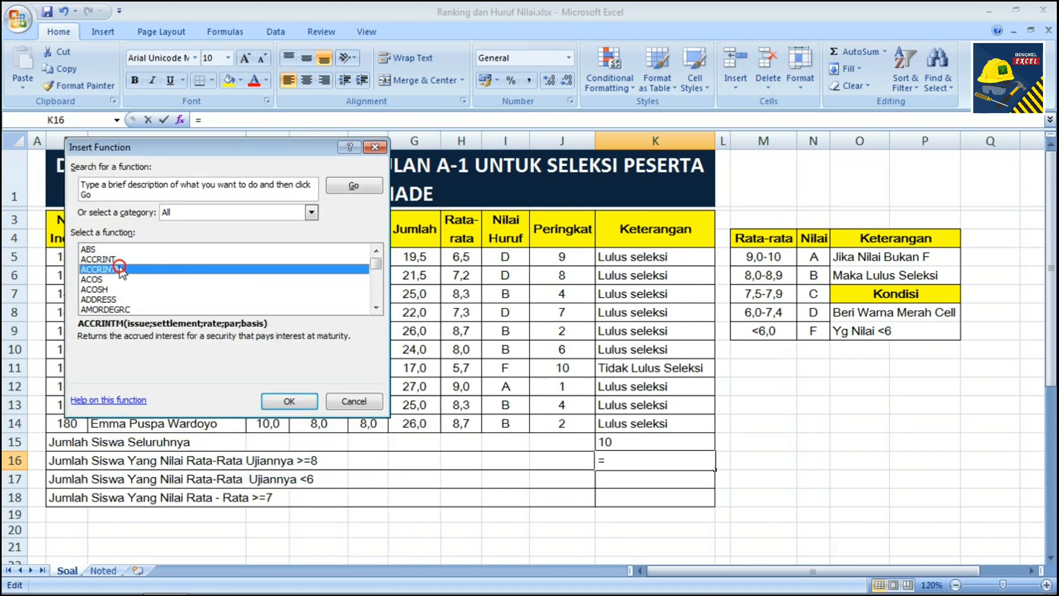
type("cou")
key("Down")
key("Down")
key("Down")
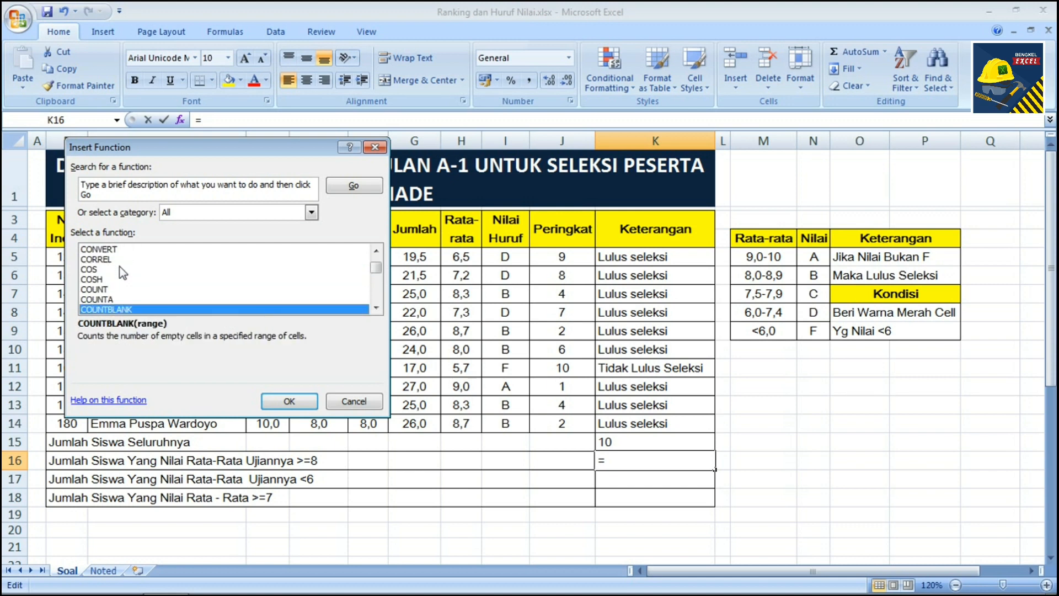
key("Return")
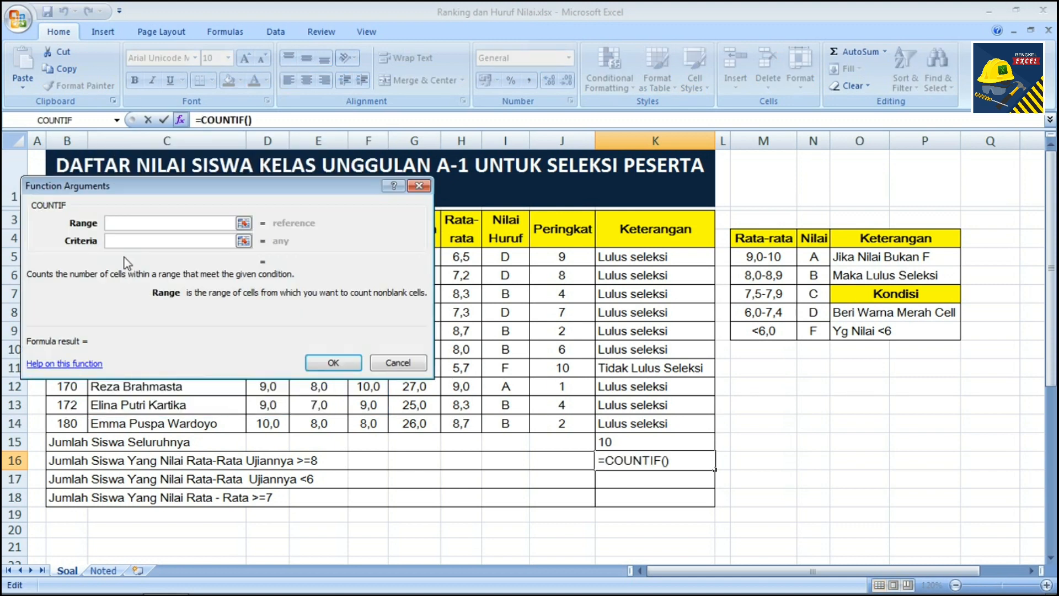
- Set the COUNTIF range to the Ujian scores F5:F14 with the criterion >=8 and confirm the formula
left_click_drag(257, 188, 746, 190)
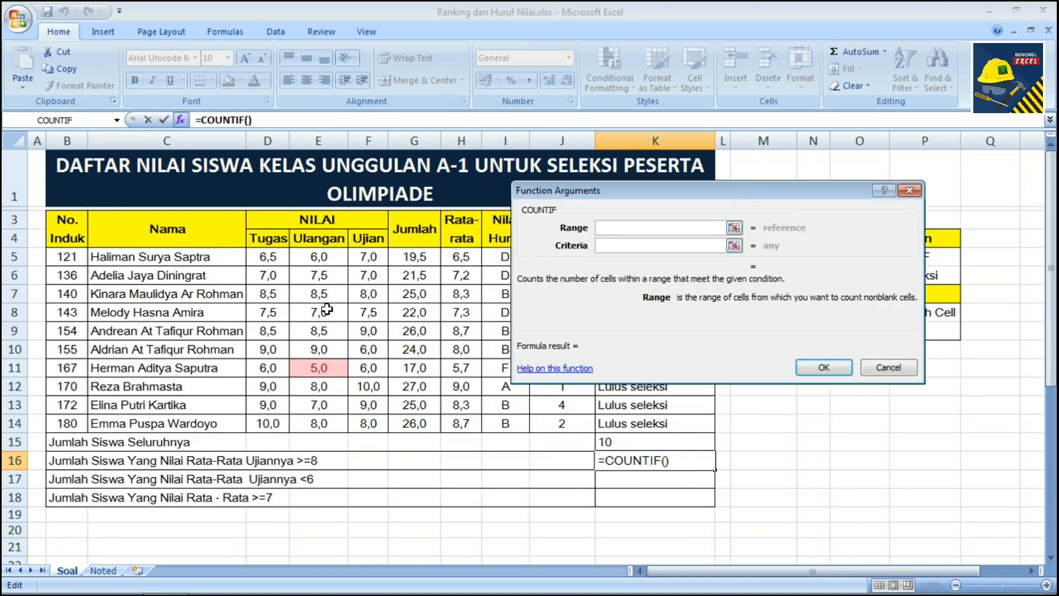
left_click_drag(369, 255, 374, 419)
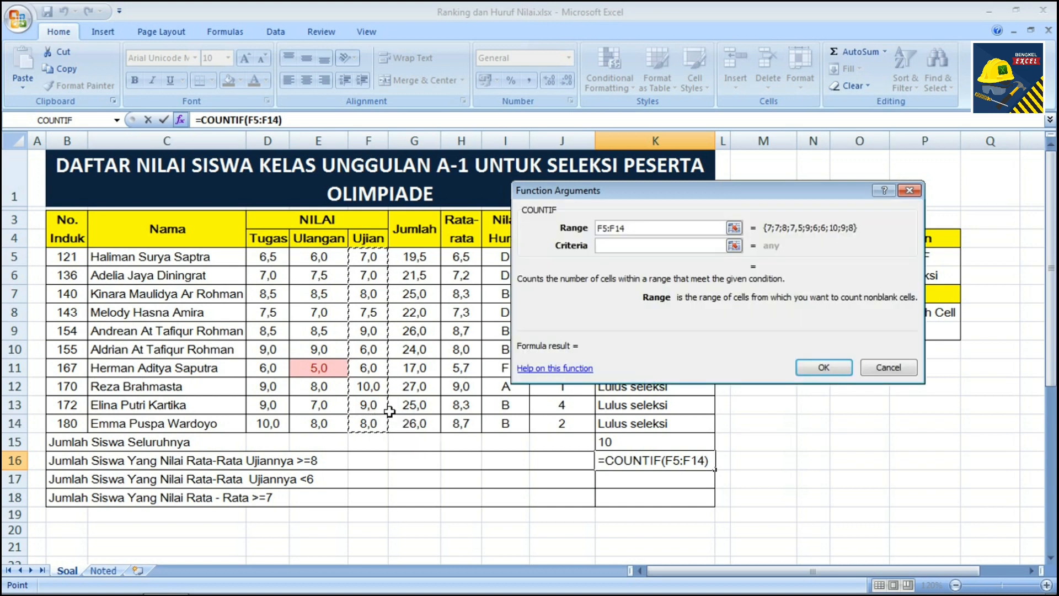
left_click(618, 247)
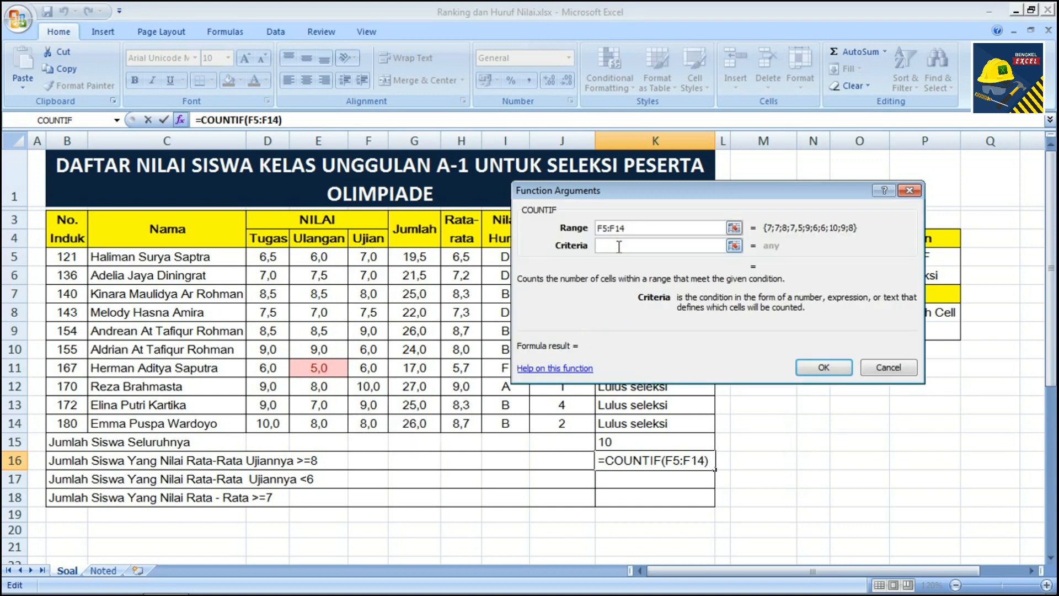
type(">")
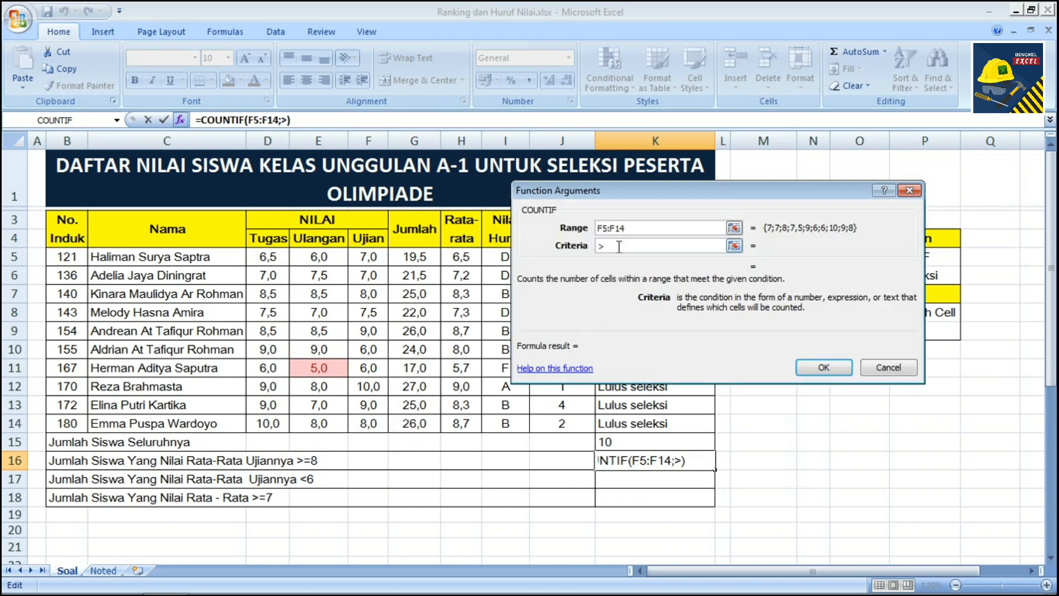
type("=8")
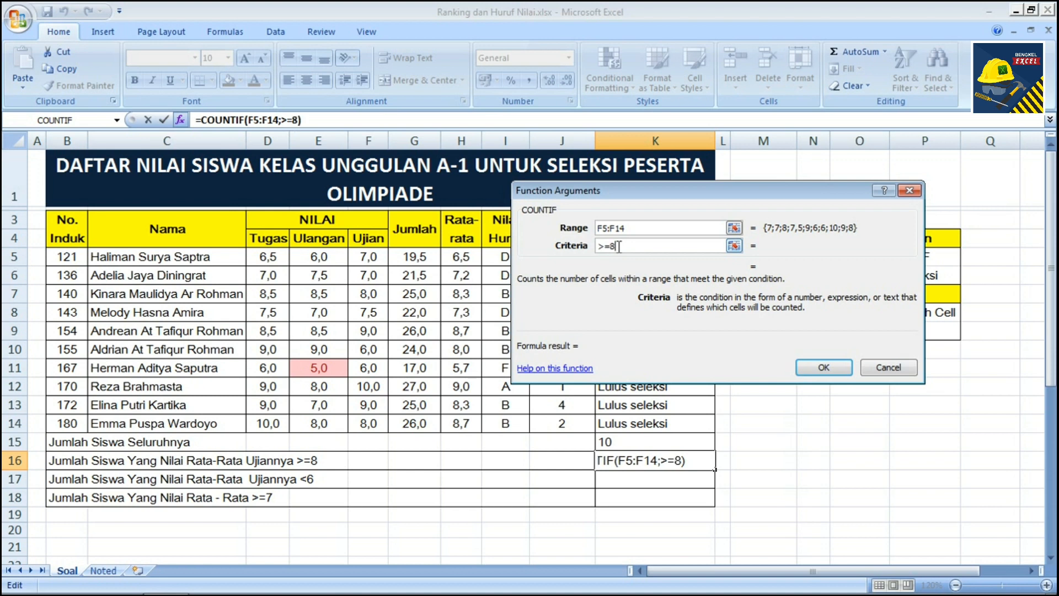
key("Return")
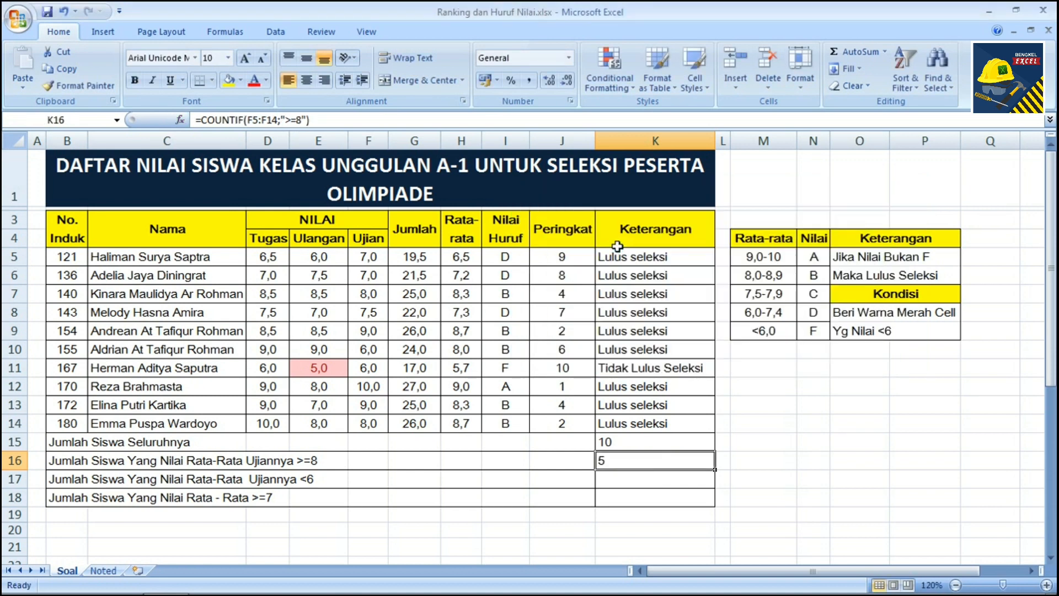
- Copy the COUNTIF formula from K16 down into K17
left_click(675, 472)
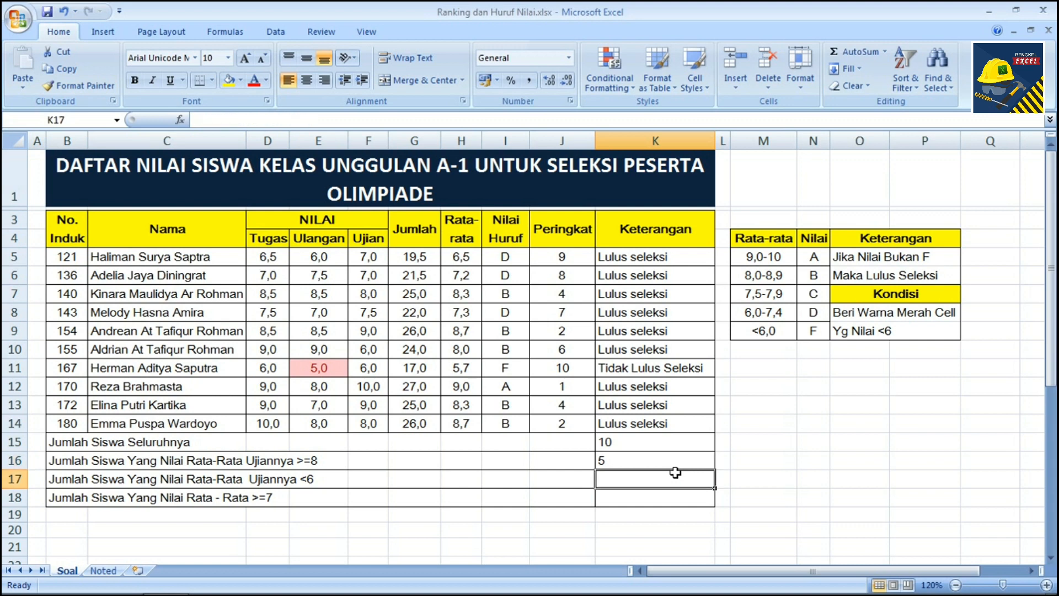
left_click(702, 463)
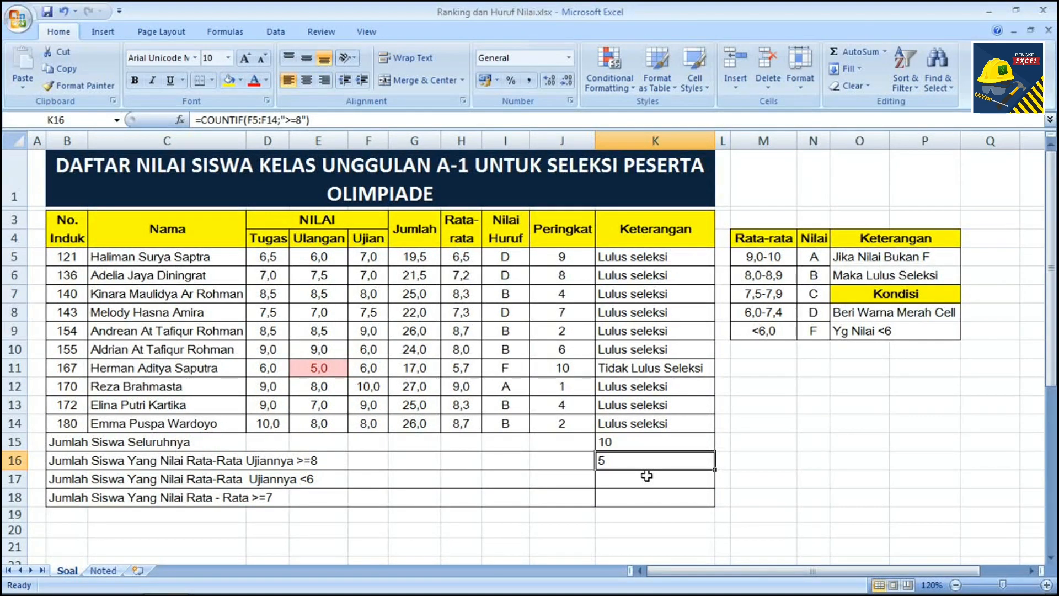
left_click_drag(714, 469, 714, 485)
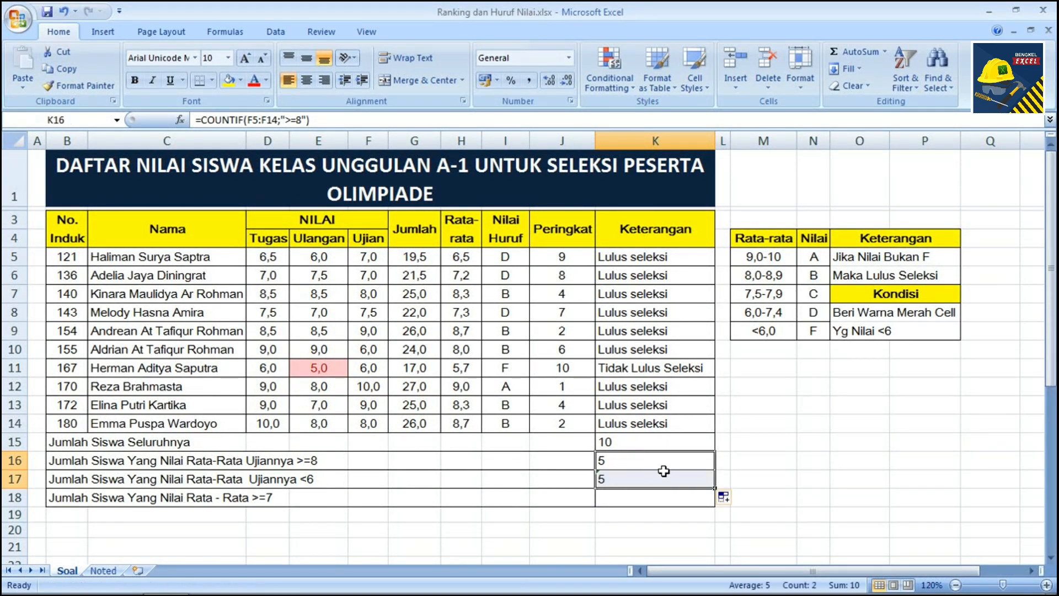
- Edit the COUNTIF in K17 to count the Ujian scores in F5:F14 with the criterion <6
left_click(646, 474)
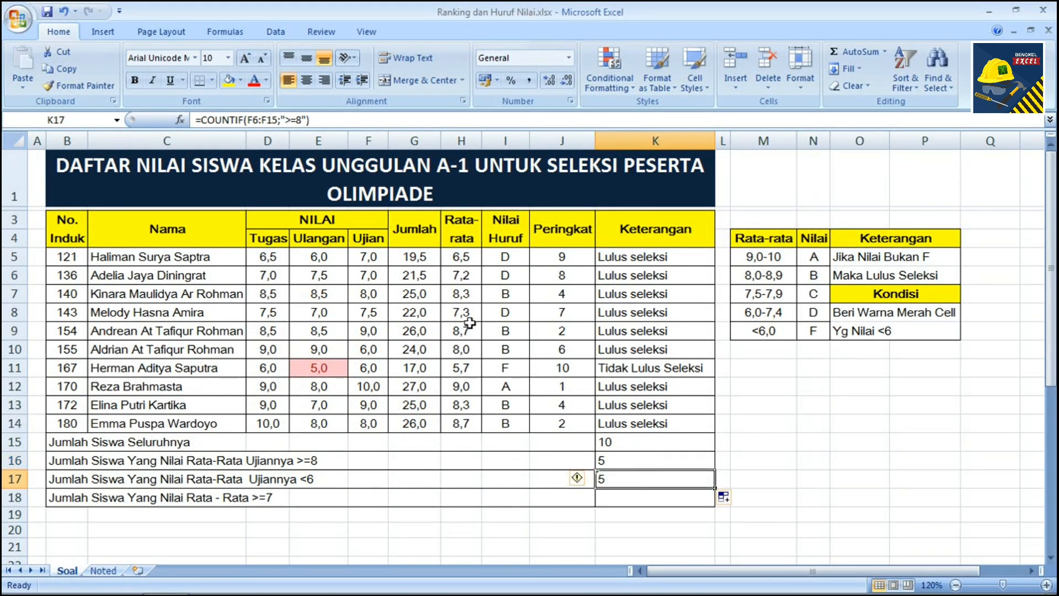
left_click(180, 119)
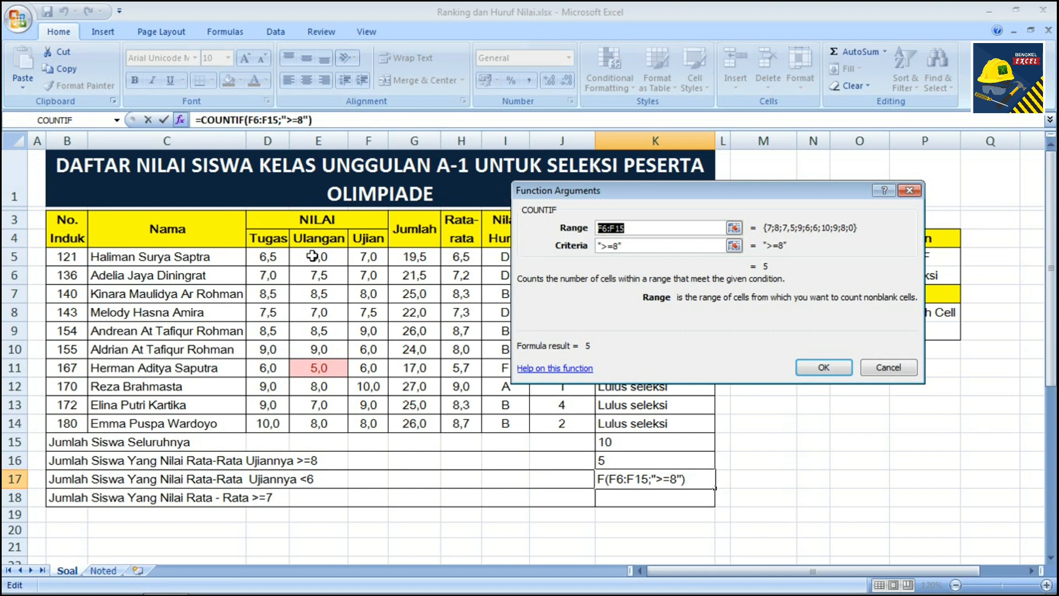
left_click_drag(362, 255, 367, 418)
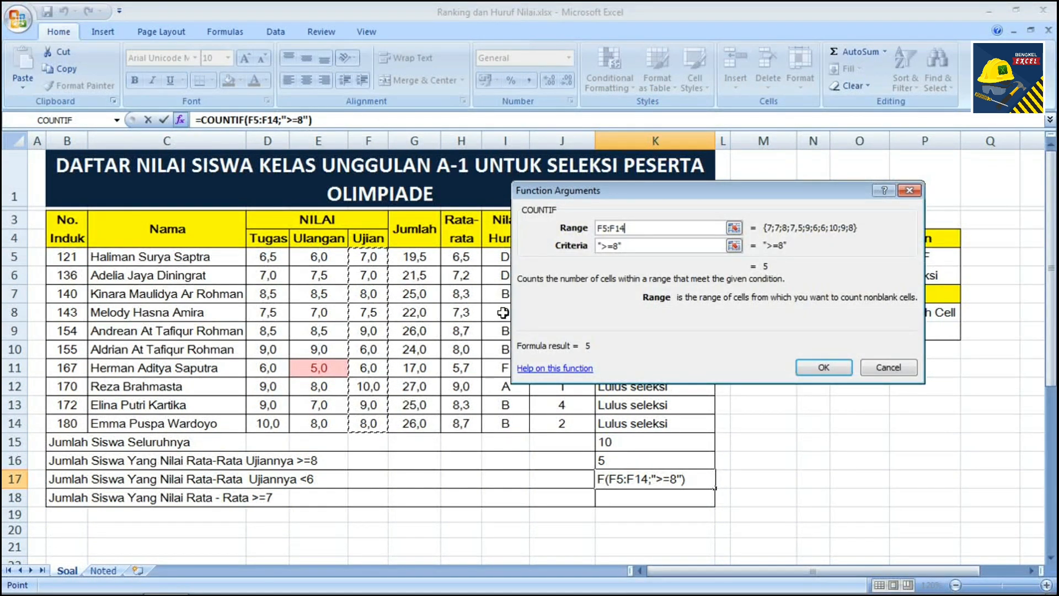
left_click(616, 247)
key("BackSpace")
key("BackSpace")
key("BackSpace")
key("BackSpace")
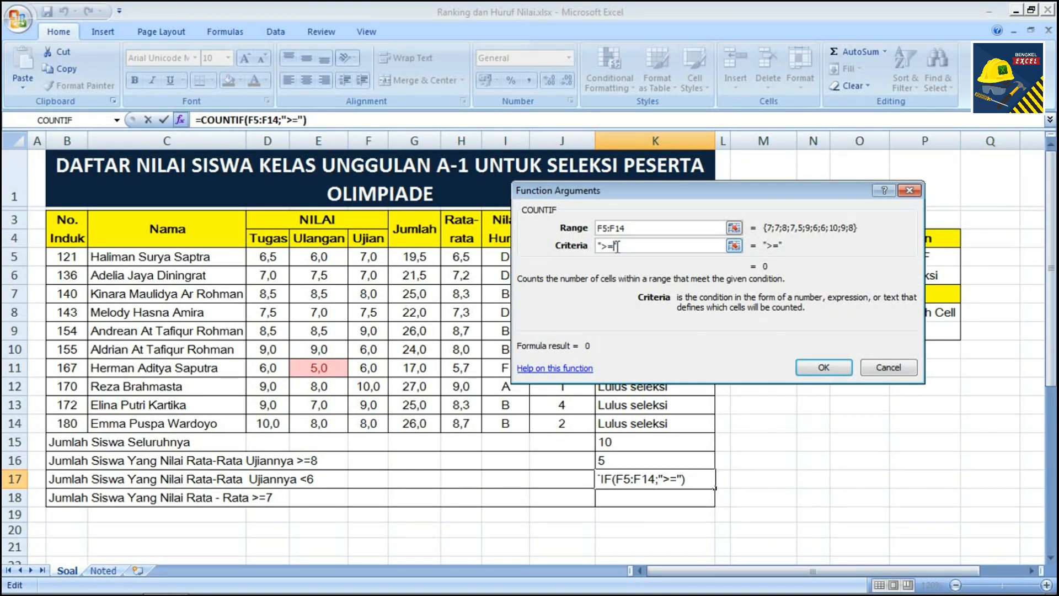
type("<6")
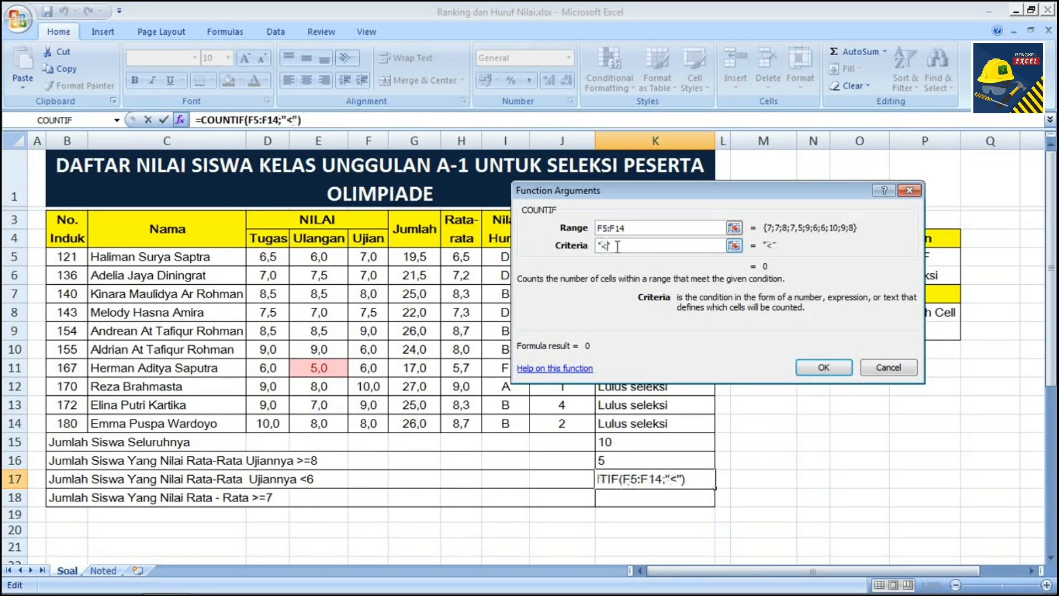
key("Return")
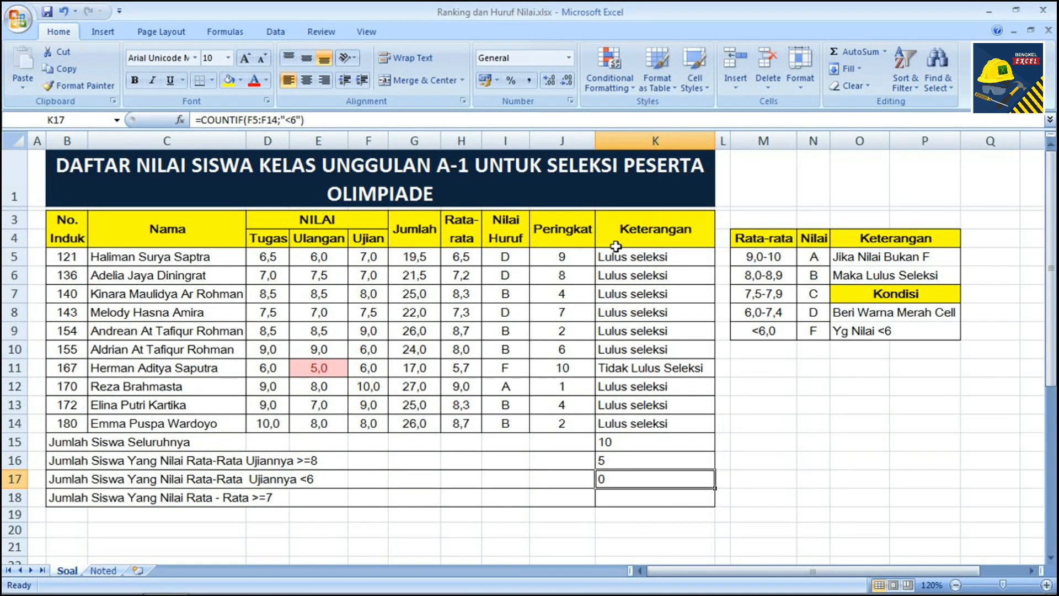
left_click(365, 368)
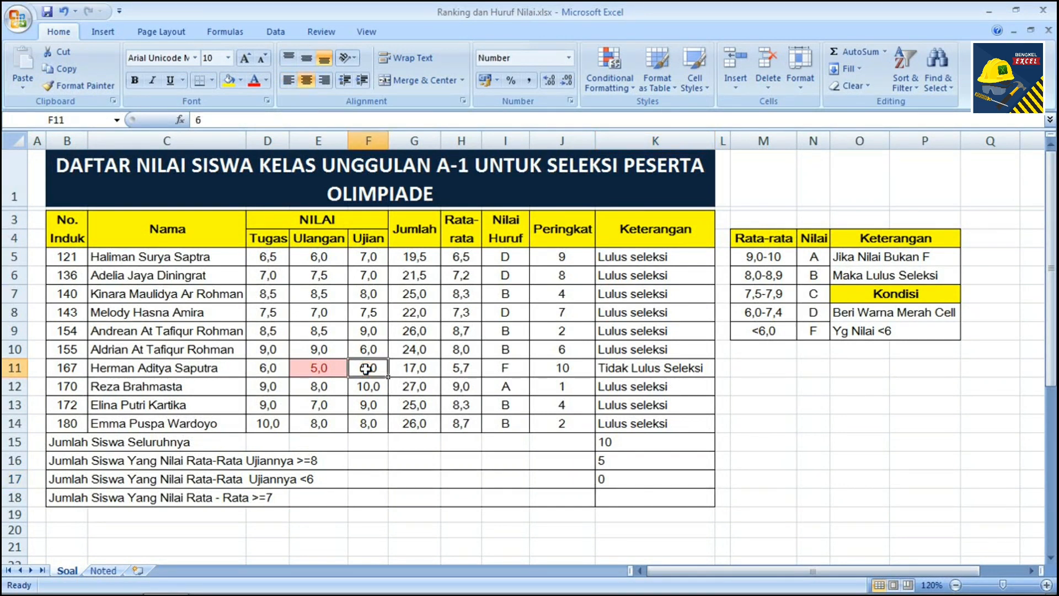
left_click(646, 480)
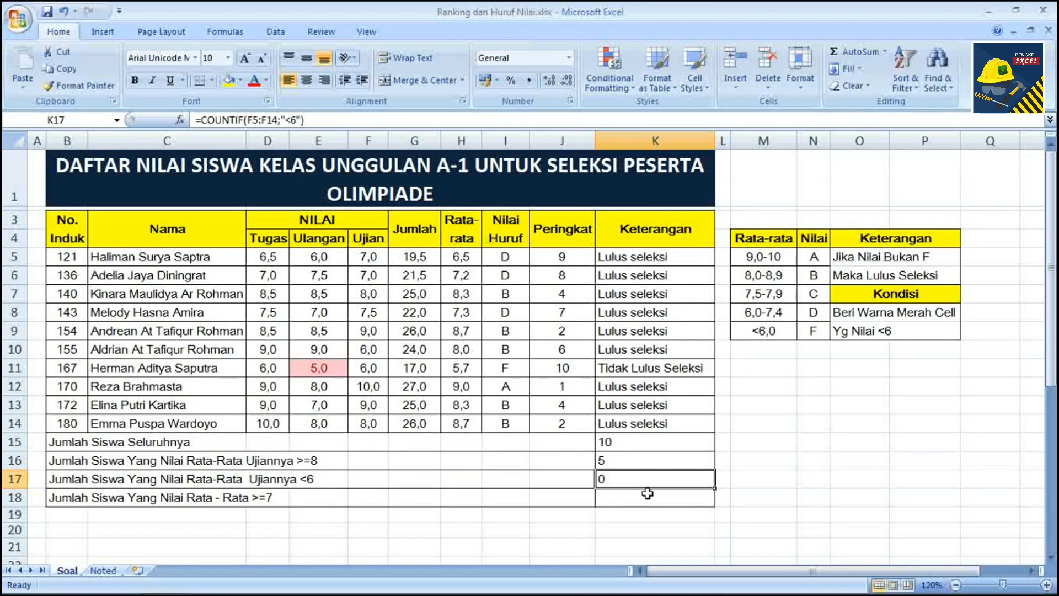
- Copy the COUNTIF formula from K17 down into K18
left_click(646, 493)
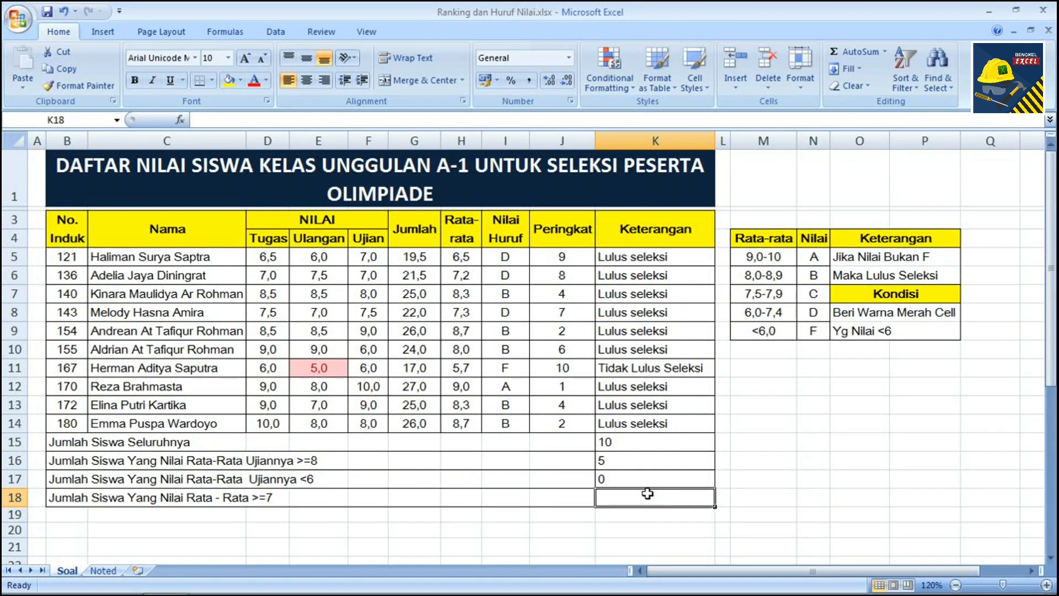
left_click(660, 481)
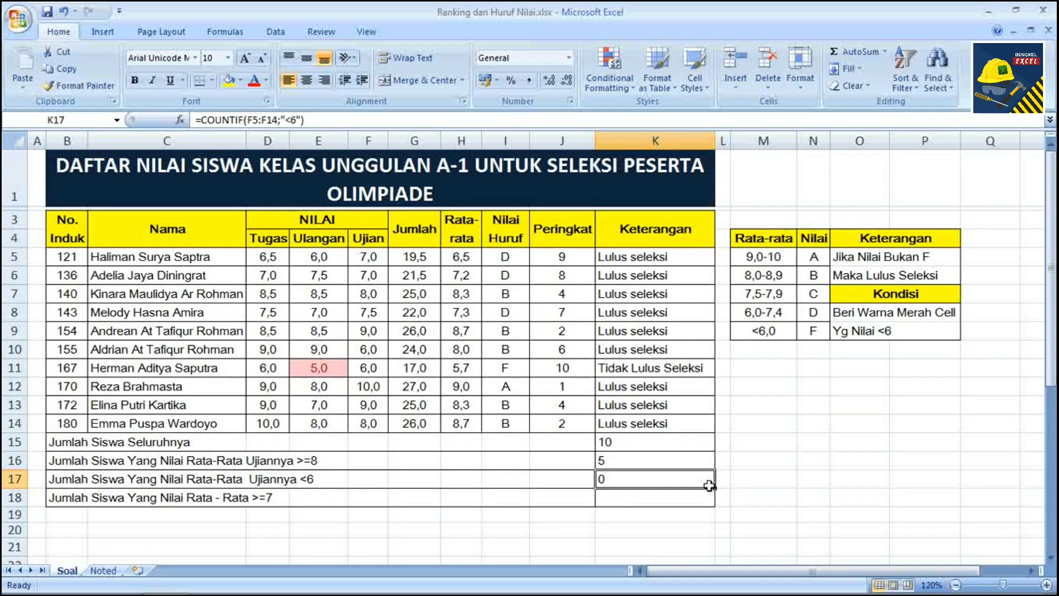
left_click_drag(715, 488, 716, 499)
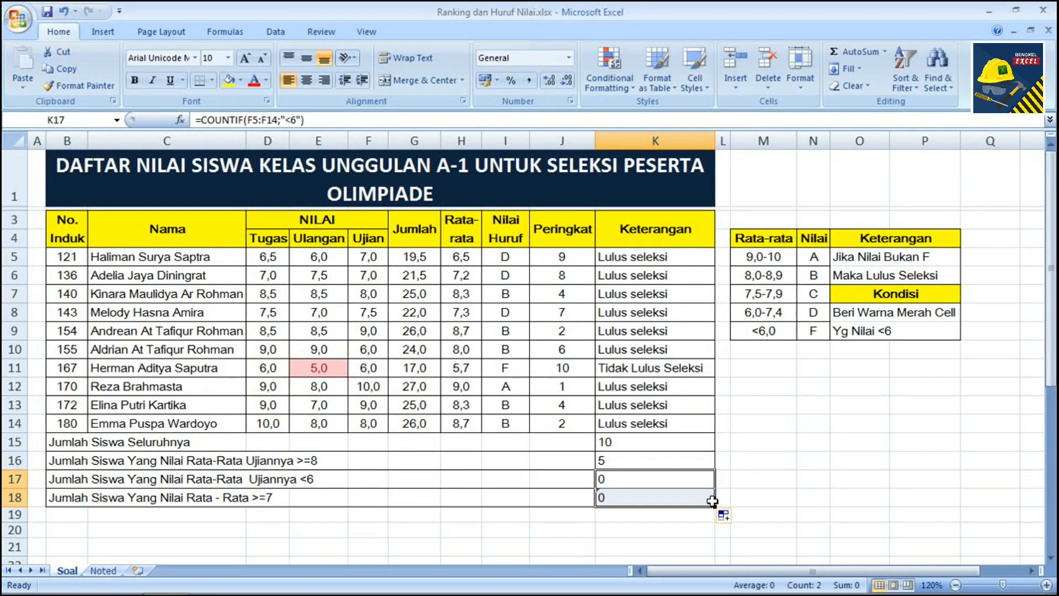
- Edit the COUNTIF in K18 to count the Rata-rata averages in H5:H14 with the criterion >=7
left_click(673, 496)
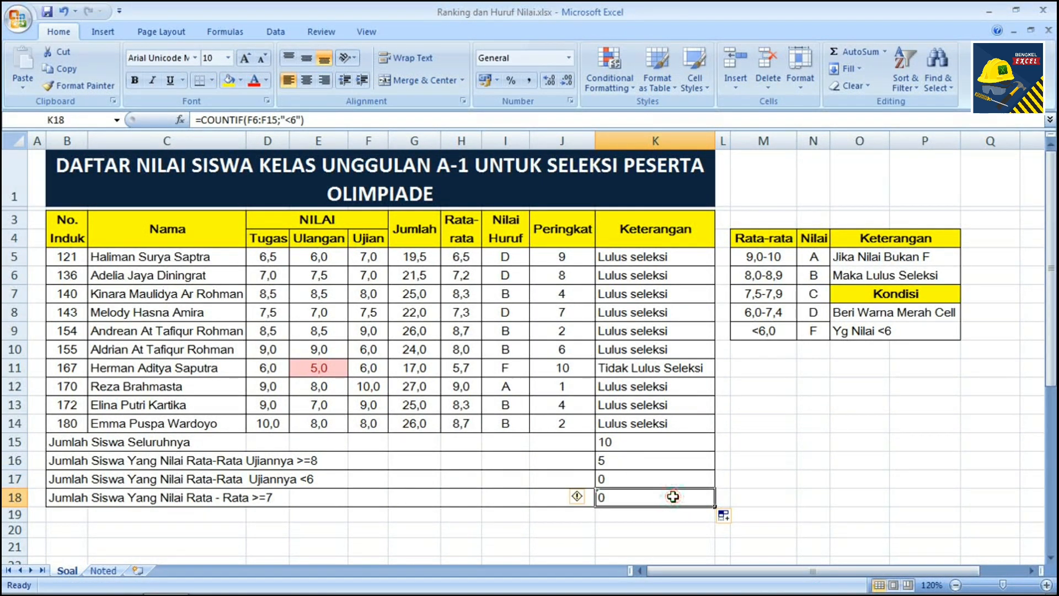
left_click(184, 120)
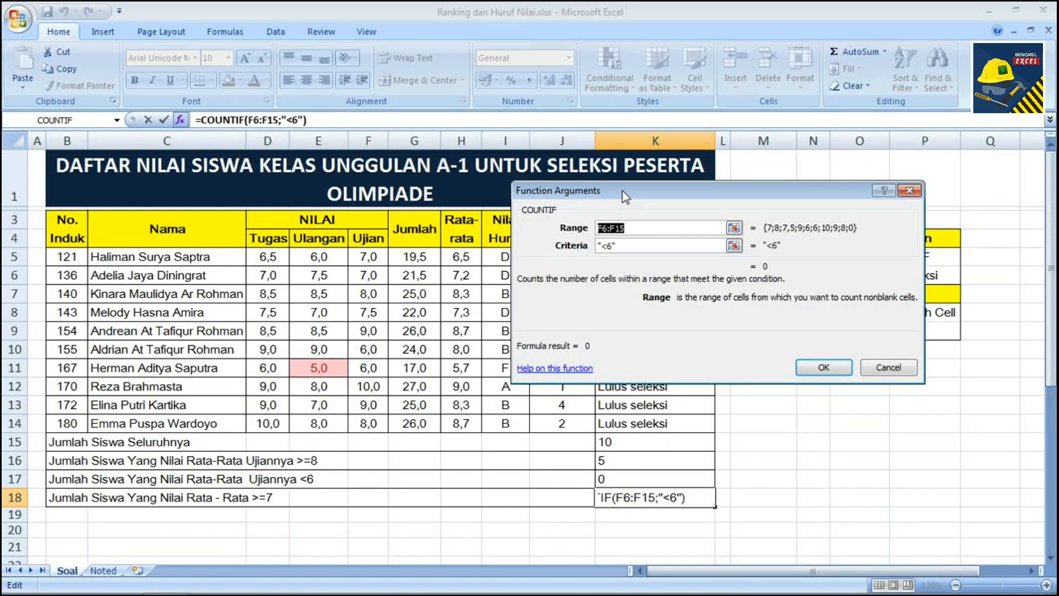
left_click_drag(623, 195, 721, 170)
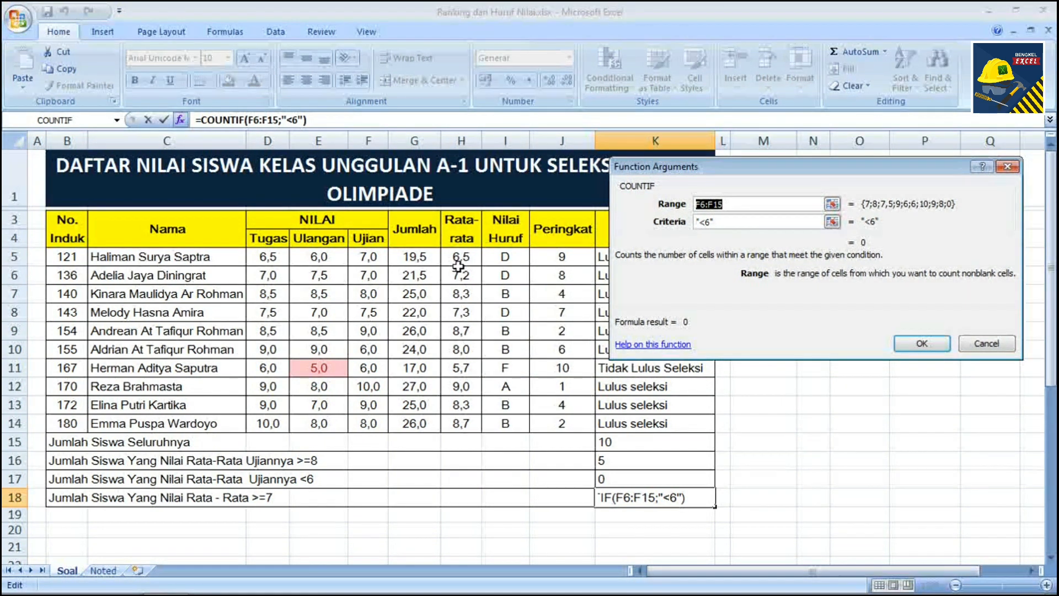
left_click_drag(461, 257, 457, 424)
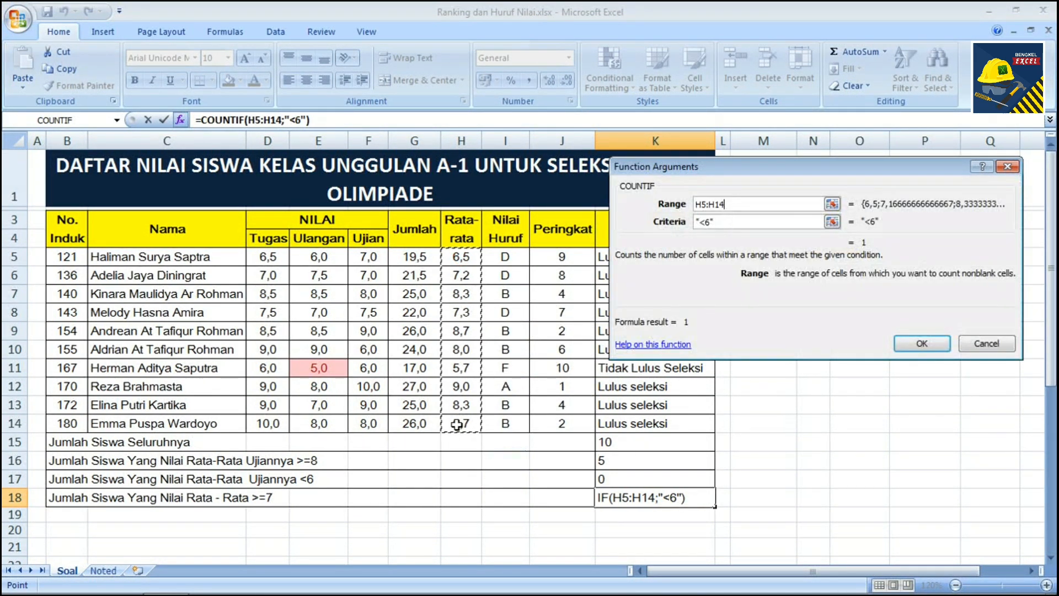
left_click(711, 222)
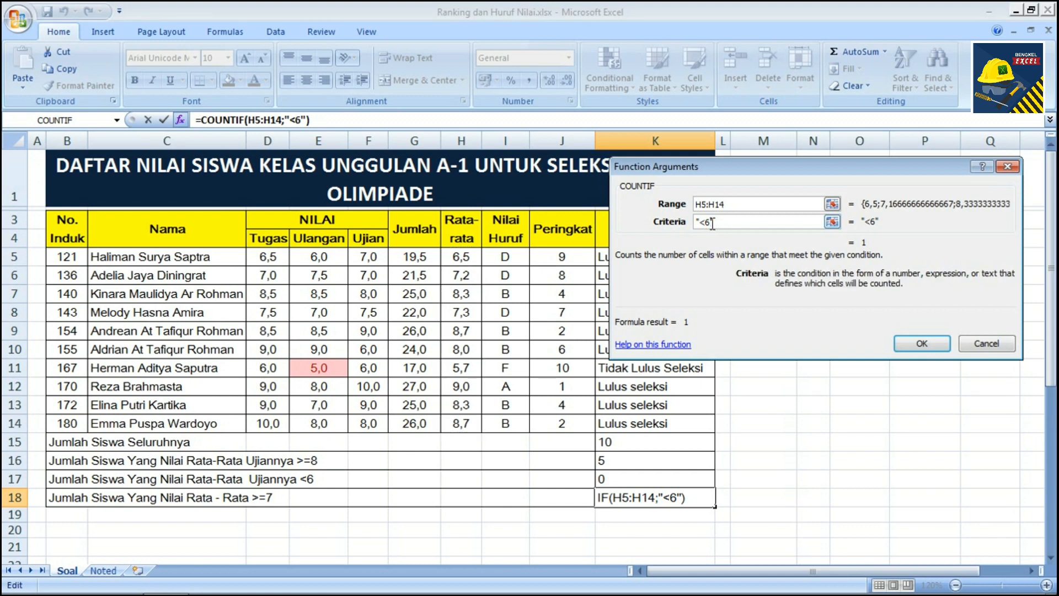
key("BackSpace")
key("BackSpace")
type(">")
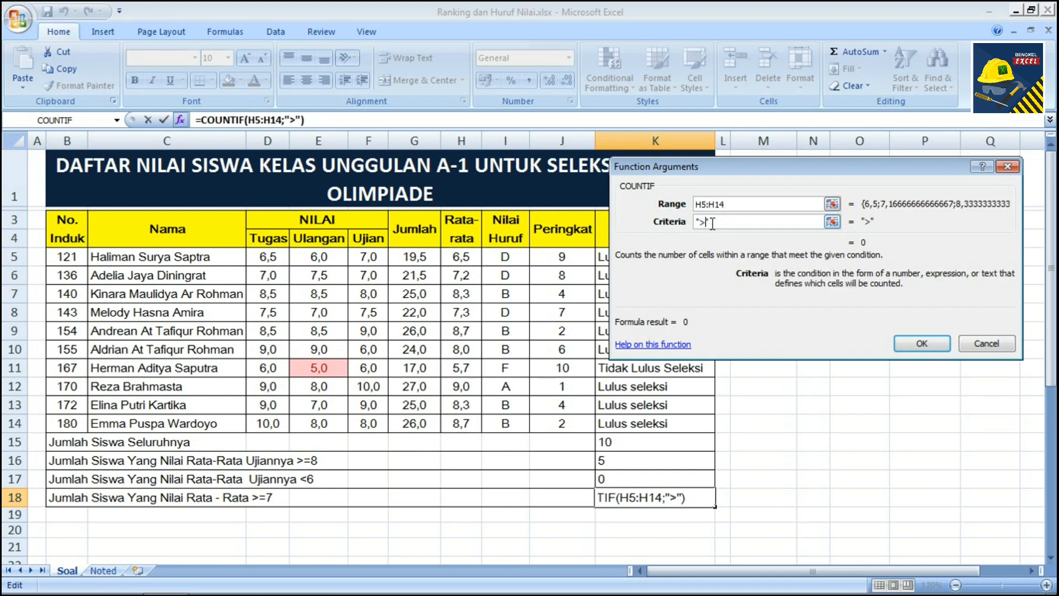
type("=7")
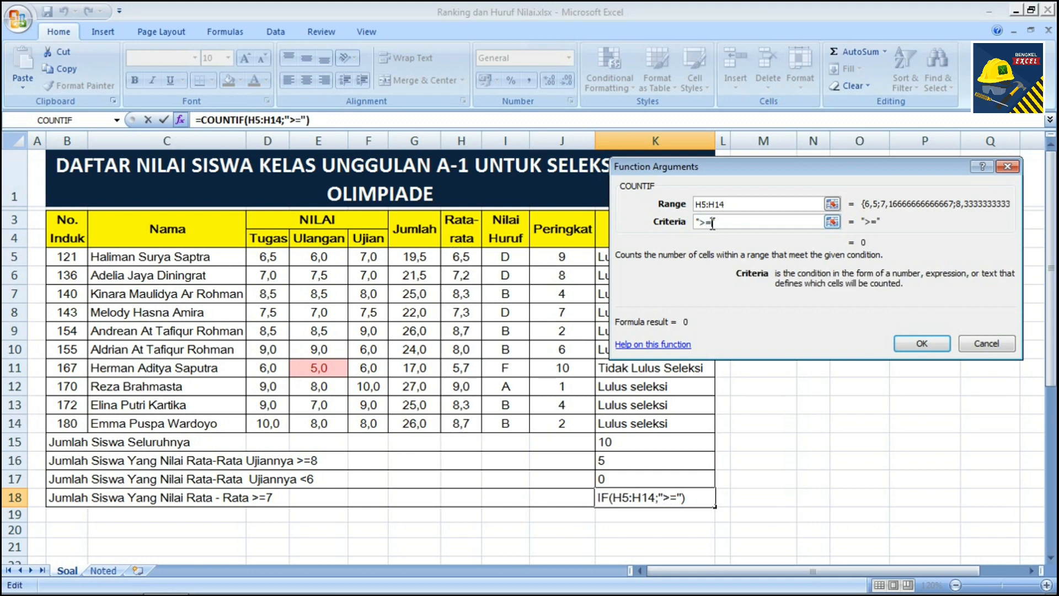
key("Return")
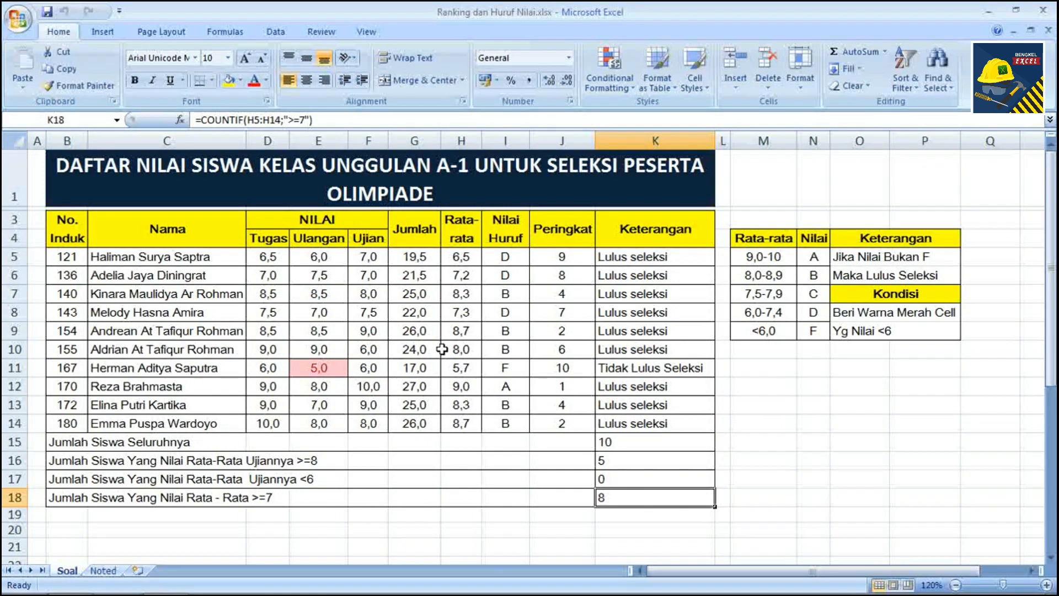
- Sort the student rows B5:K14 by the values of column J, the Peringkat ranking, from smallest to largest
left_click(558, 392)
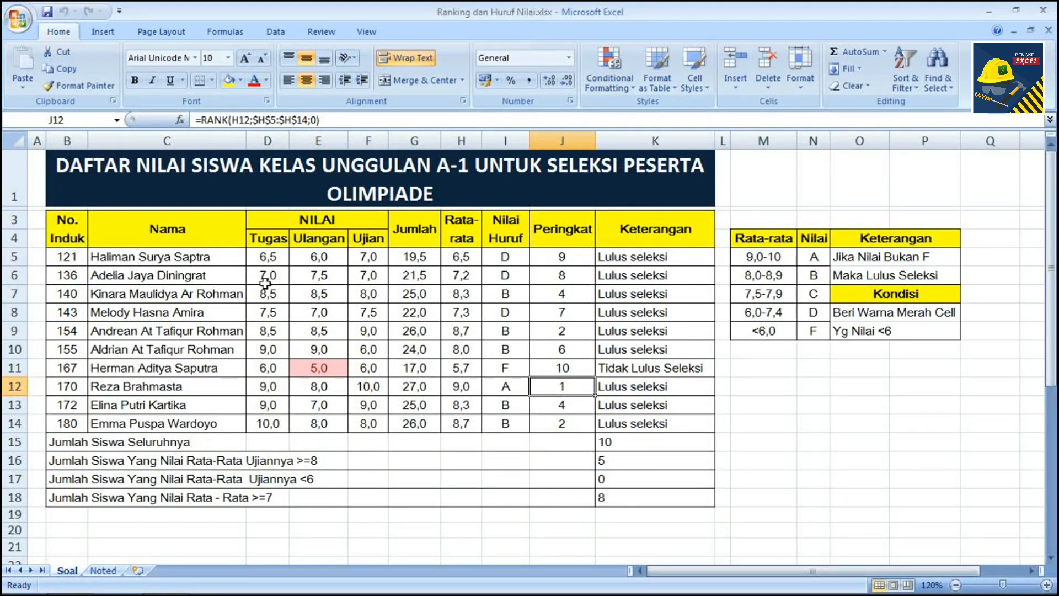
left_click(68, 256)
left_click_drag(68, 256, 182, 261)
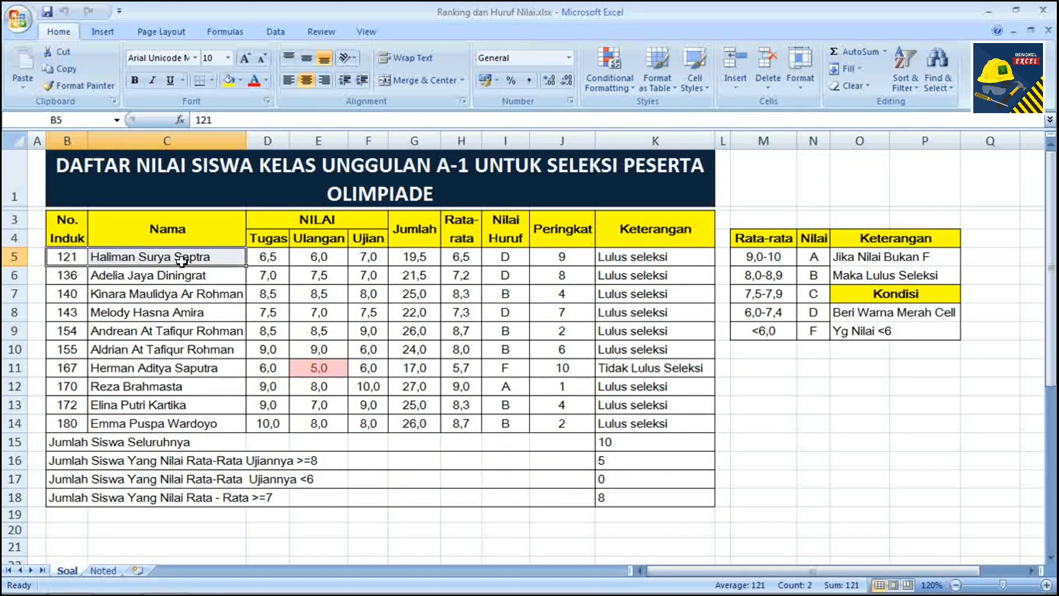
key("shift+Right")
key("shift+Right")
key("shift+Right")
key("shift+Right")
key("shift+Right")
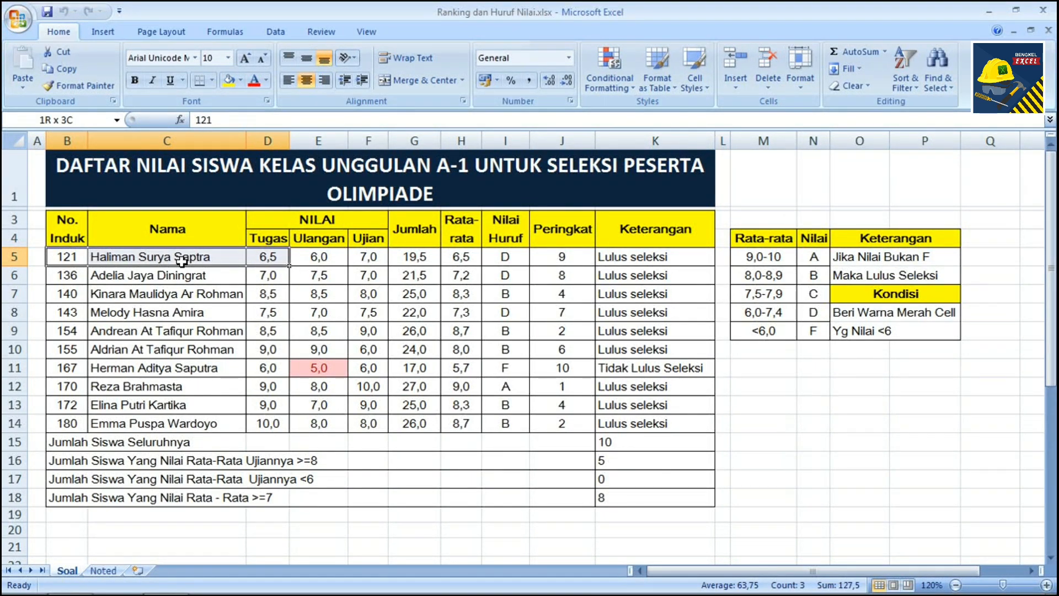
key("shift+Right")
key("shift+Right")
key("shift+Right")
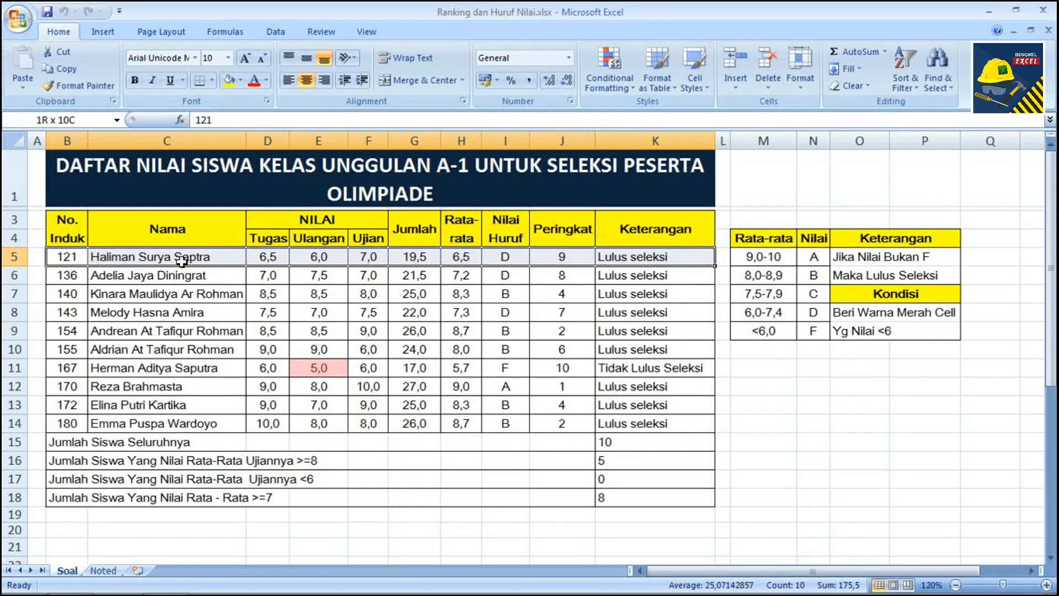
key("shift+Down")
key("shift+Down")
key("shift+Down")
key("shift+Down")
key("shift+Down")
key("shift+Down")
key("shift+Down")
key("shift+Down")
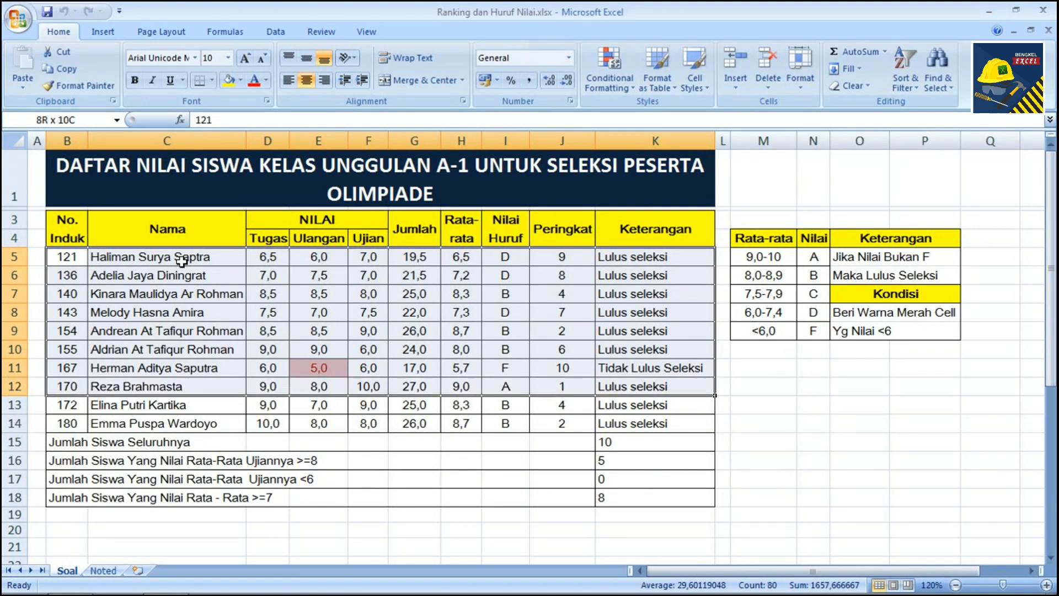
key("shift+Down")
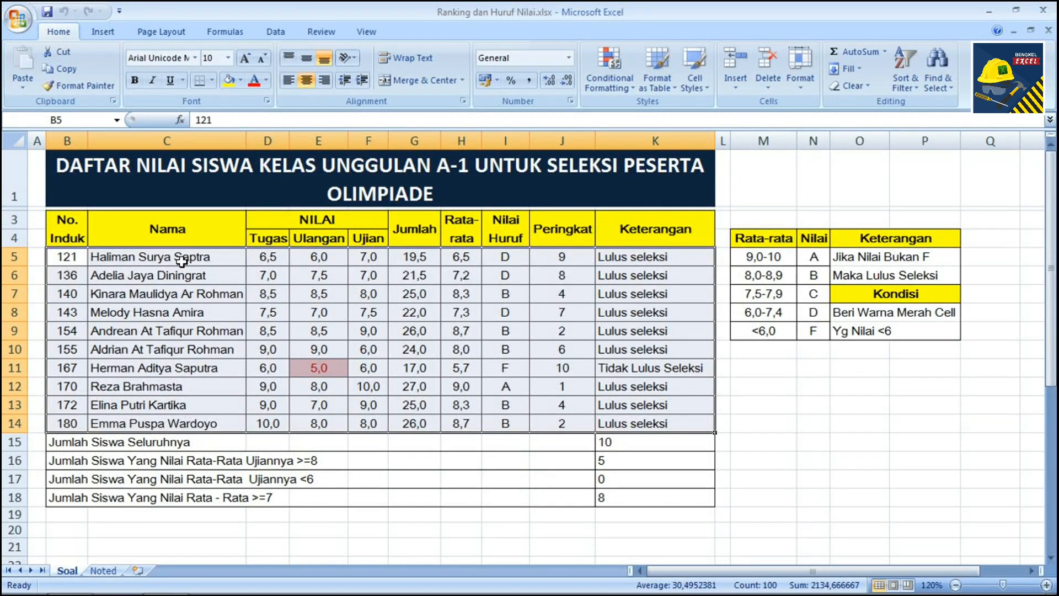
left_click(911, 87)
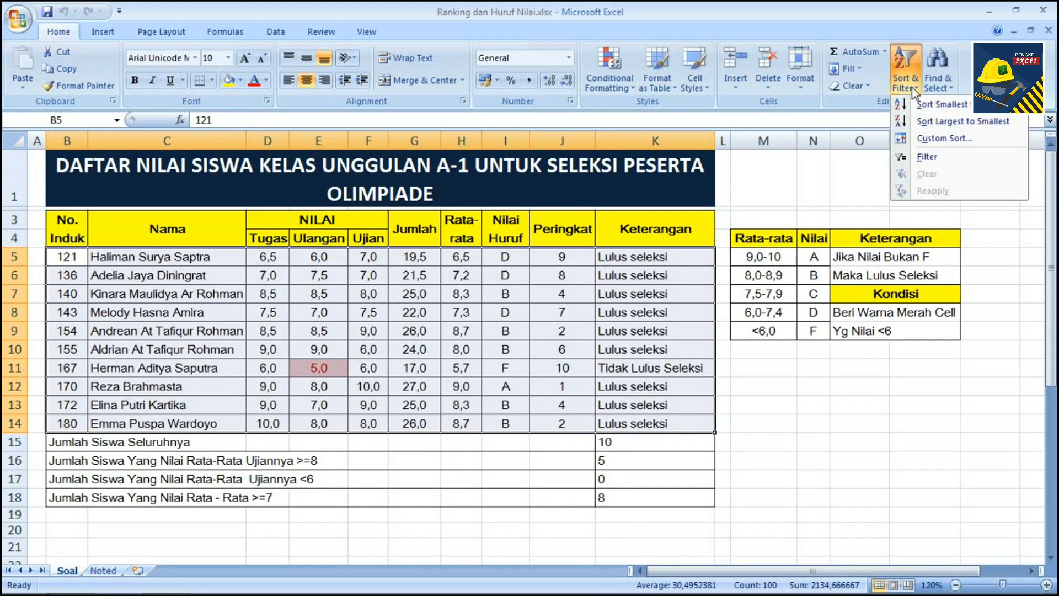
left_click(941, 141)
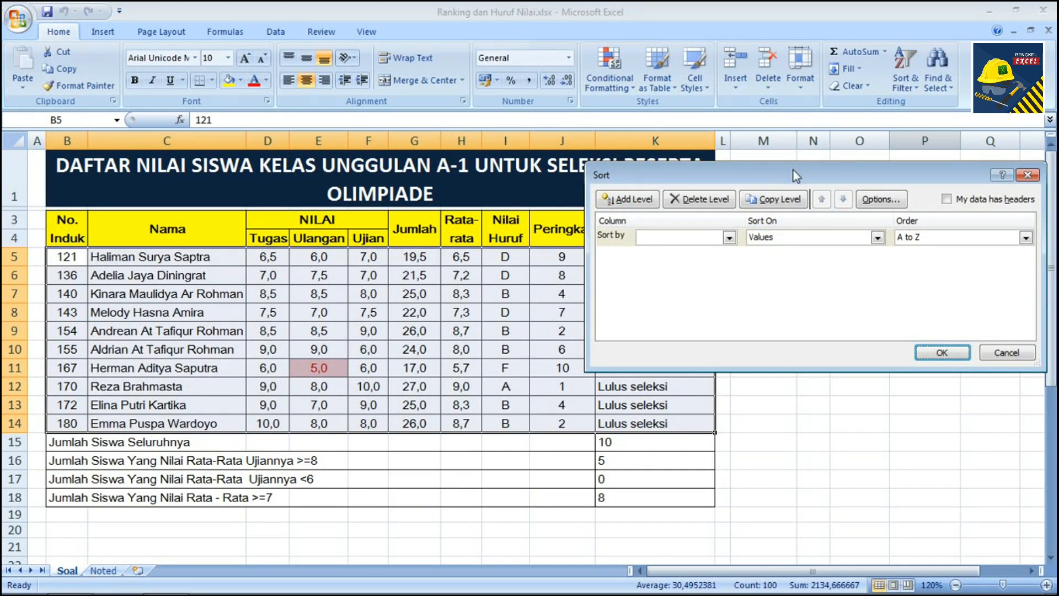
left_click_drag(793, 171, 760, 335)
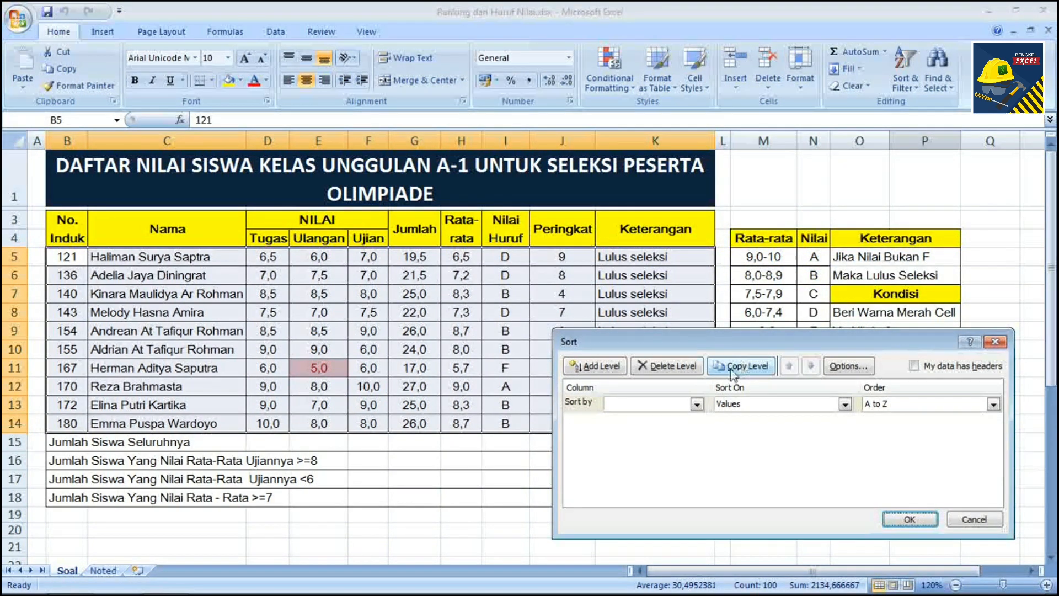
left_click(697, 406)
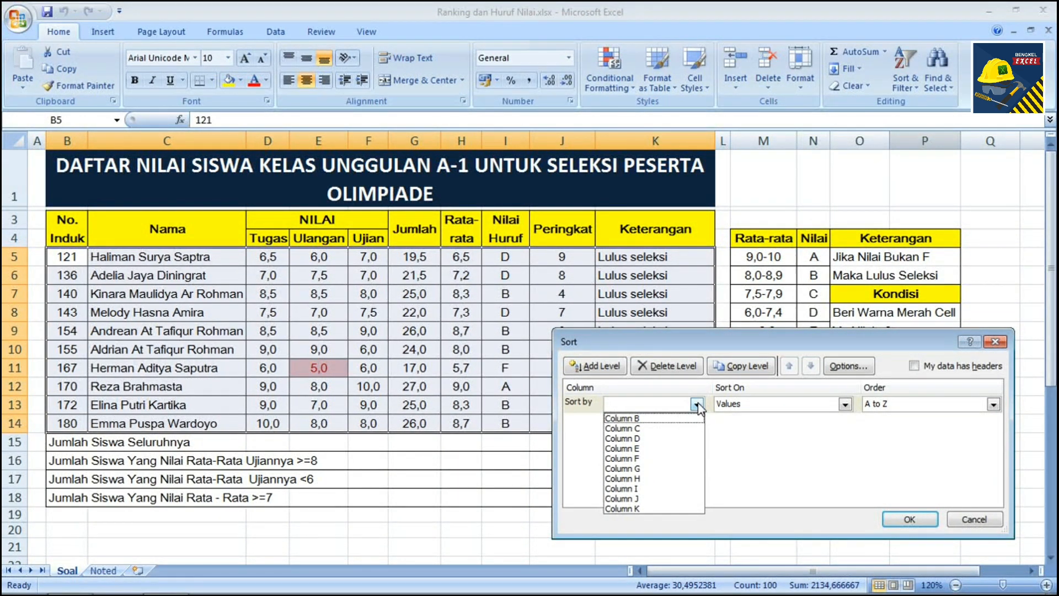
left_click(626, 499)
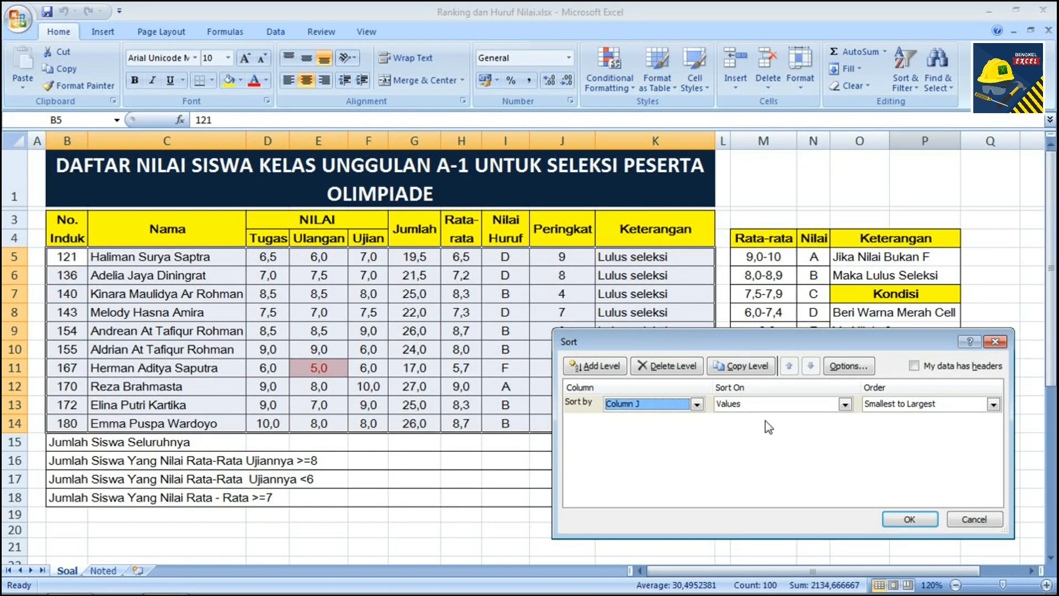
left_click(937, 402)
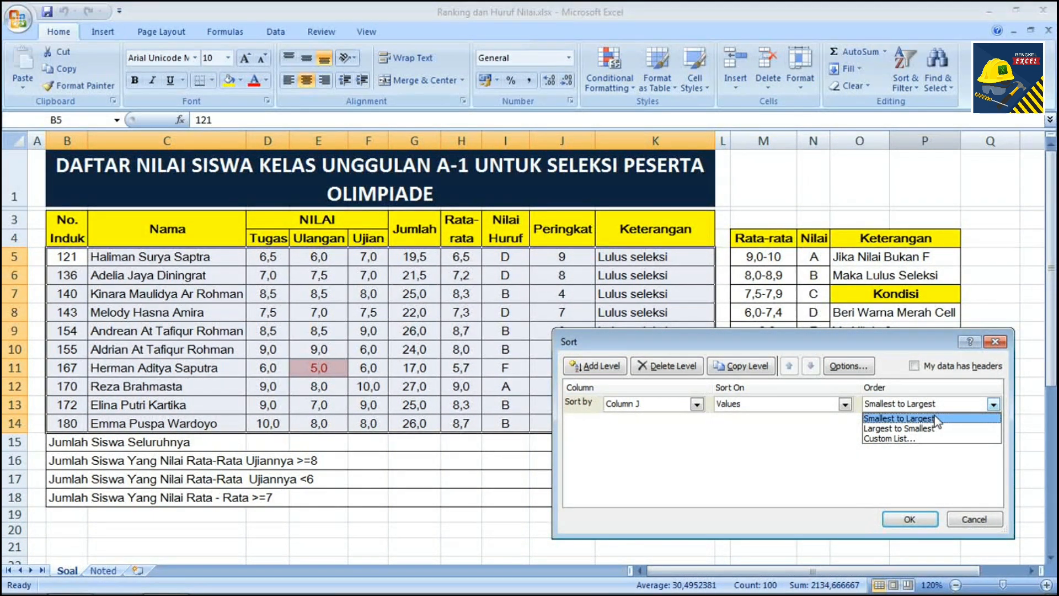
left_click(934, 414)
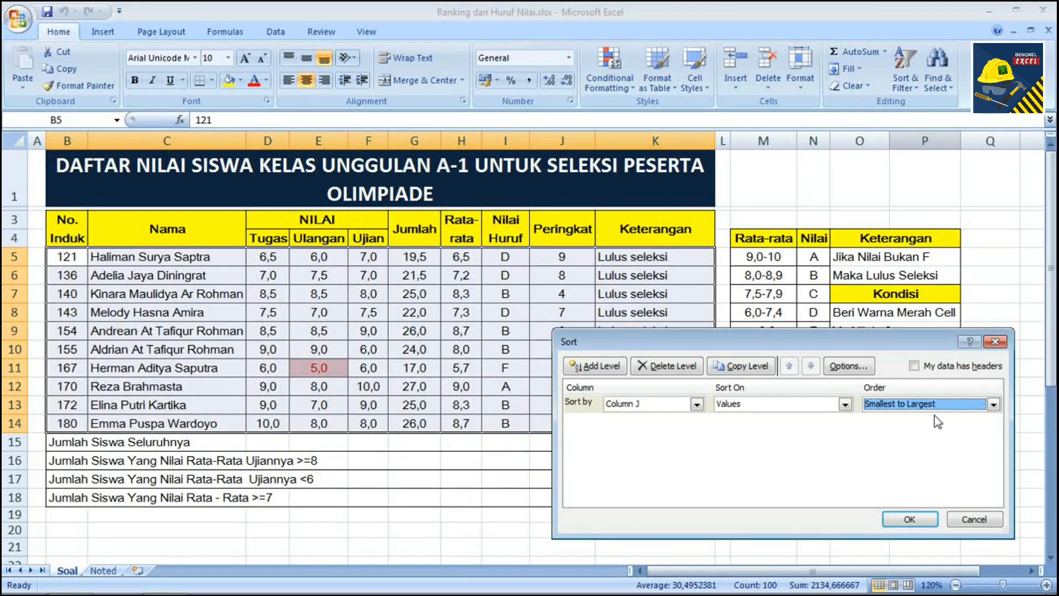
left_click(910, 521)
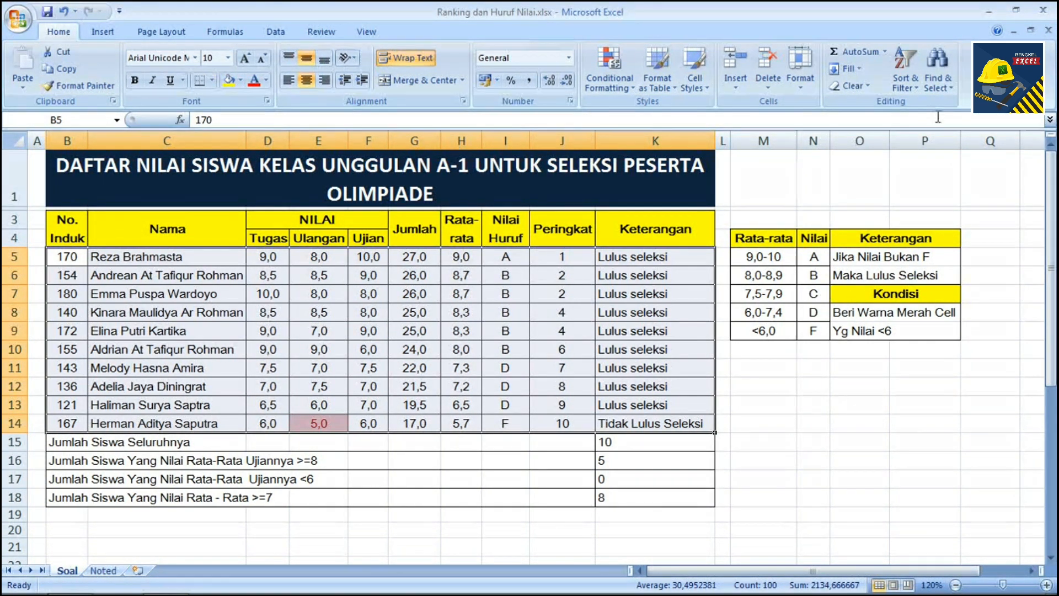
- Try sorting the student rows B5:K14 by column J from largest to smallest, and undo that sort
left_click(905, 83)
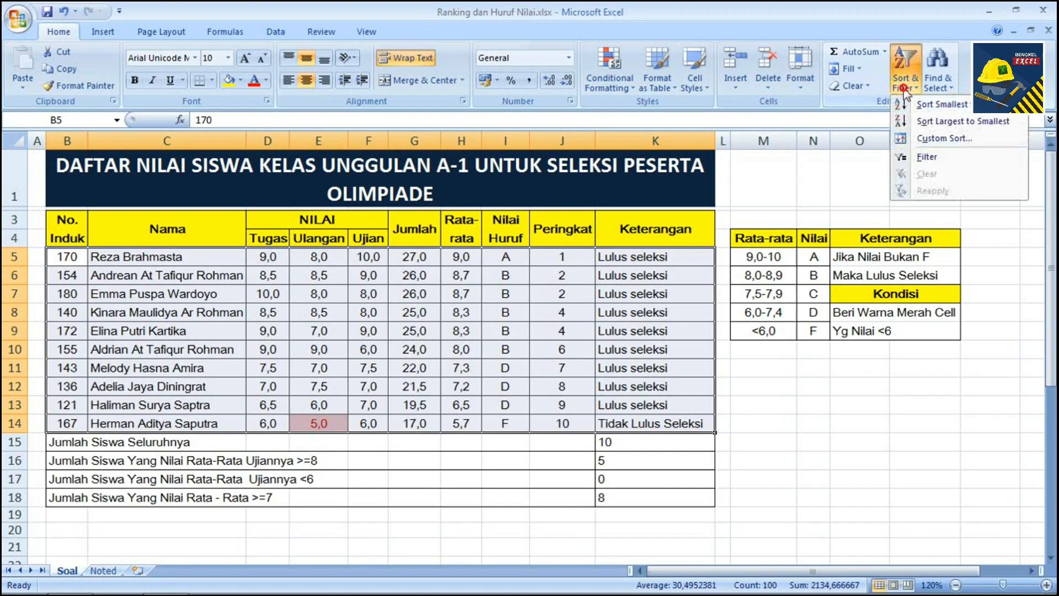
left_click(943, 139)
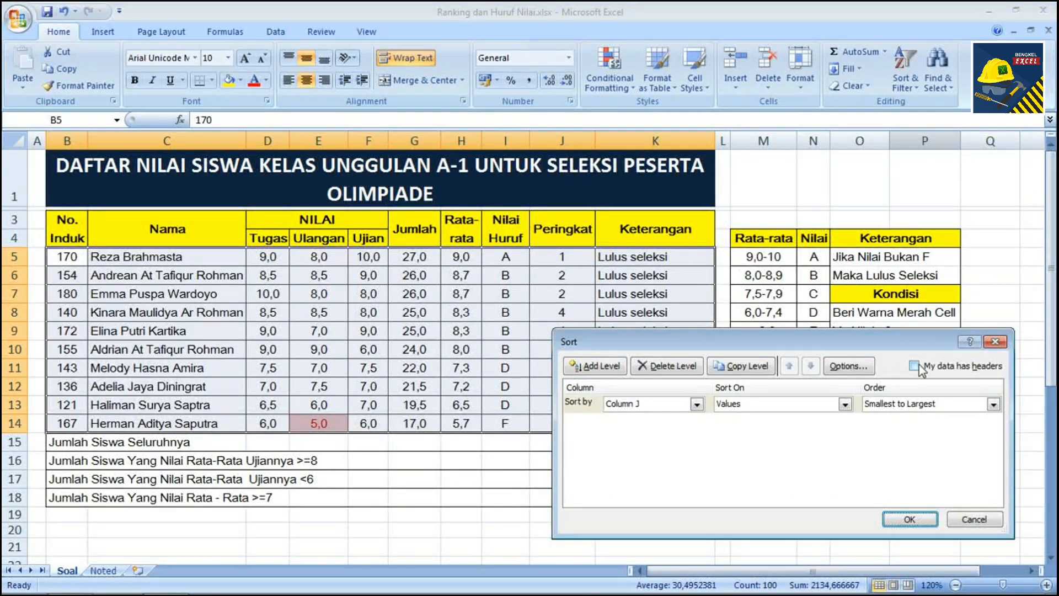
left_click(913, 404)
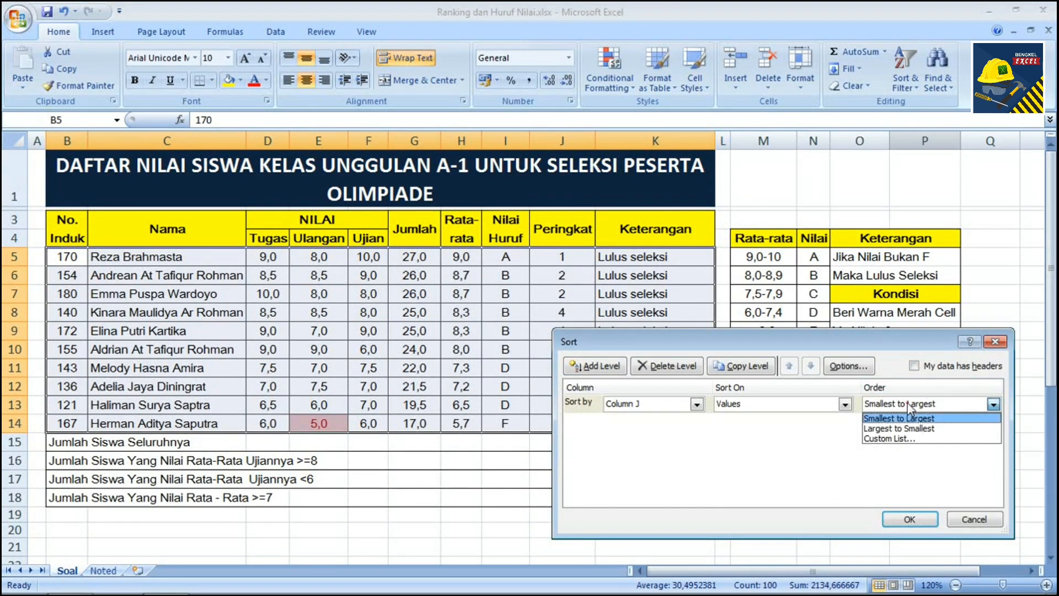
left_click(891, 426)
left_click(913, 519)
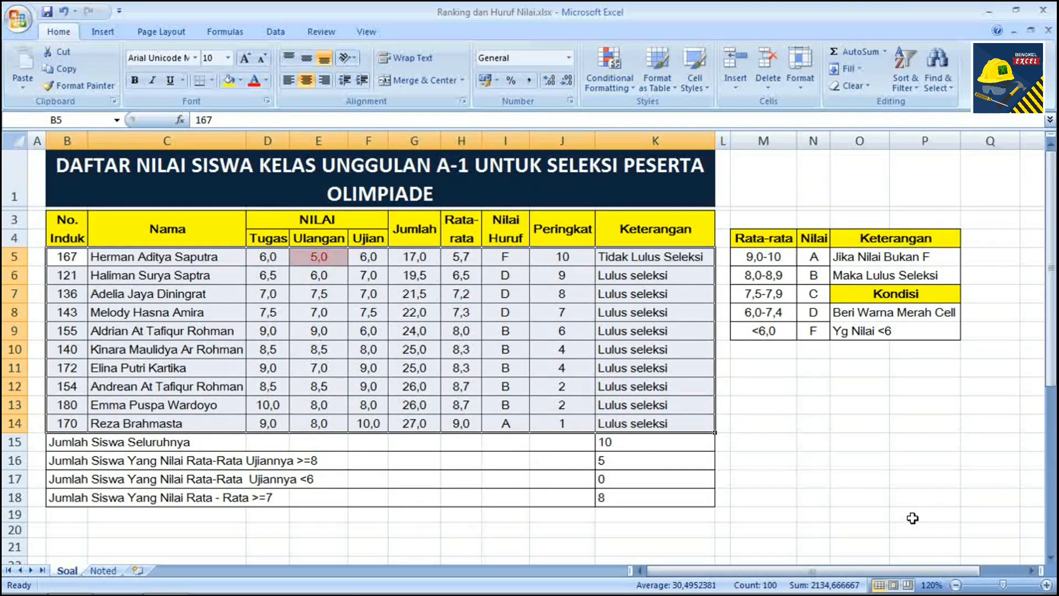
key("ctrl+z")
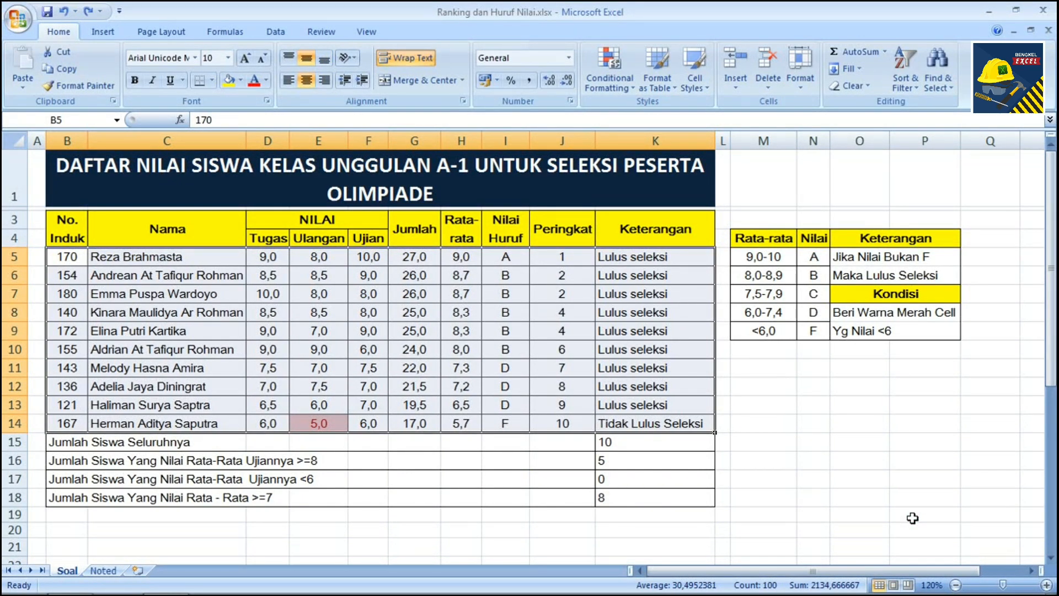